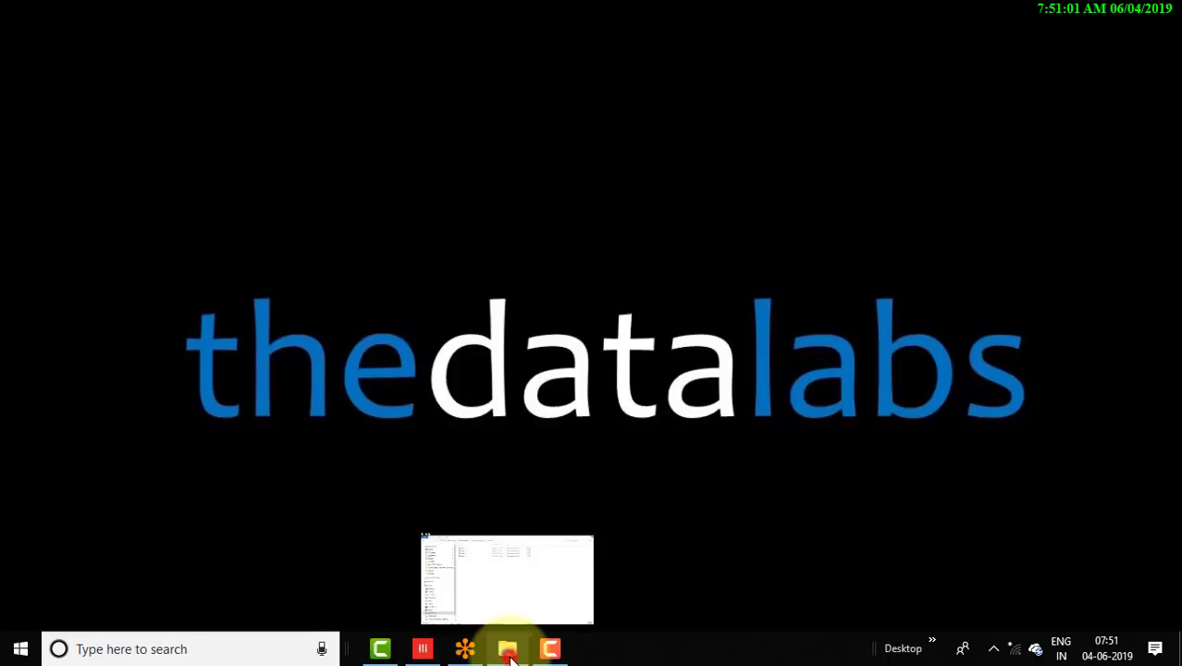
# - Open File - 1 from the Raw Data folder, examine its column headers and the extent of its employee records, and close it
pyautogui.click(508, 649)
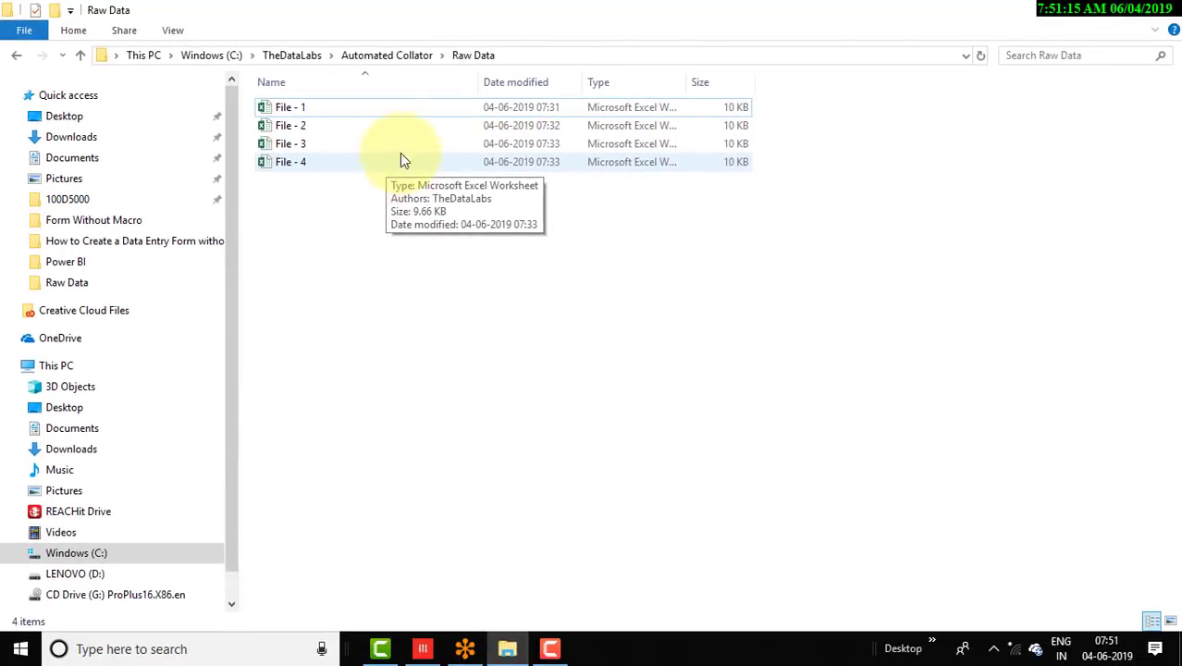
pyautogui.doubleClick(296, 107)
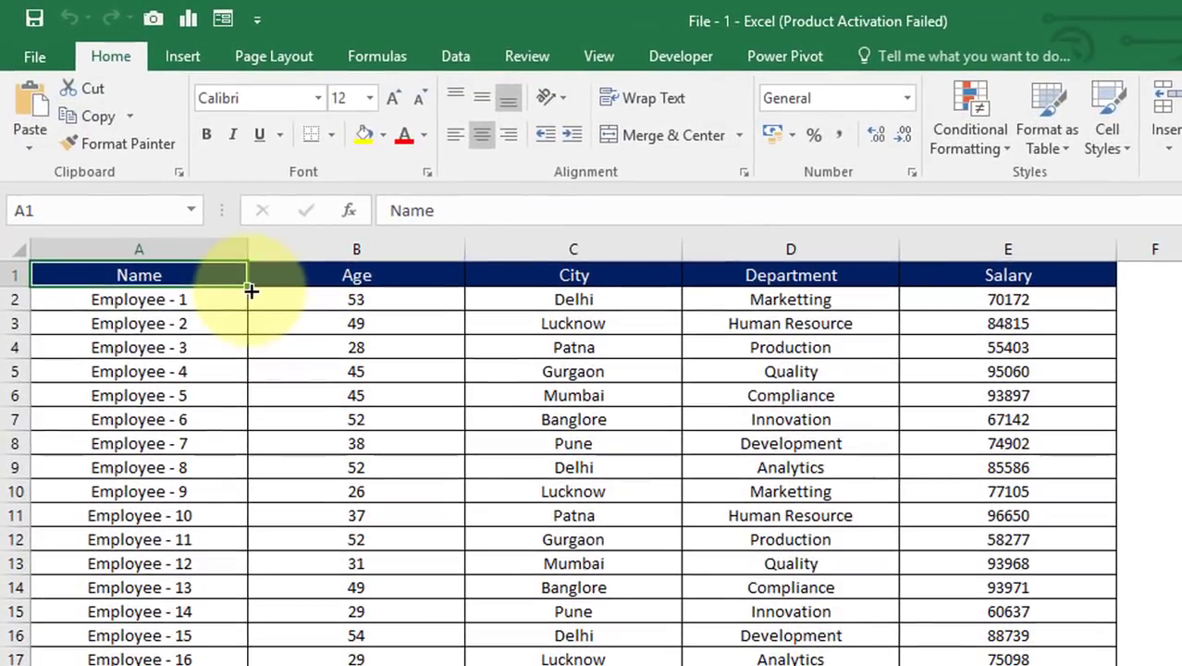
pyautogui.click(518, 278)
pyautogui.click(777, 276)
pyautogui.click(999, 280)
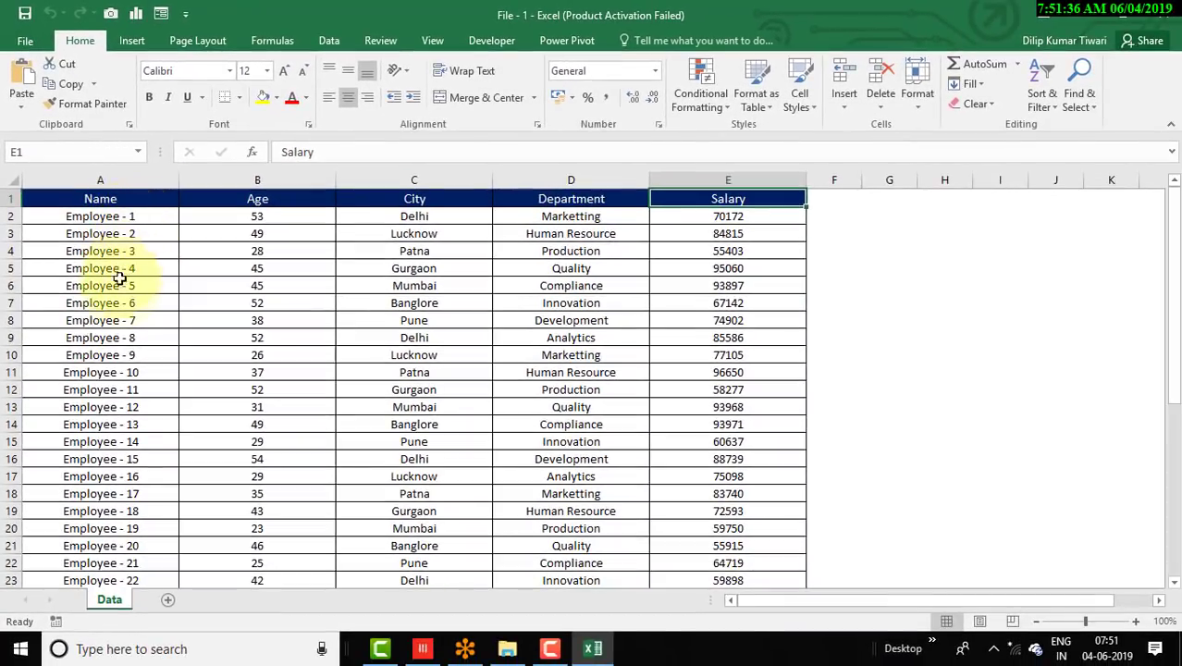
pyautogui.moveTo(1179, 349); pyautogui.dragTo(1173, 548)
pyautogui.scroll(6, 283, 413)
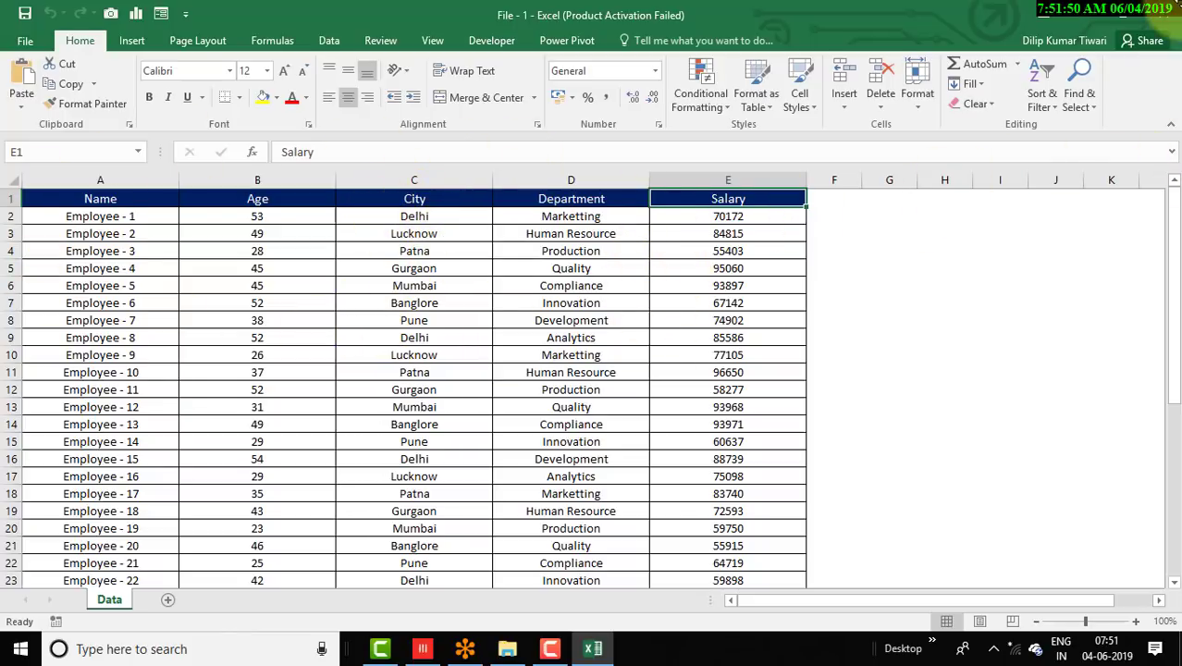
pyautogui.click(1178, 12)
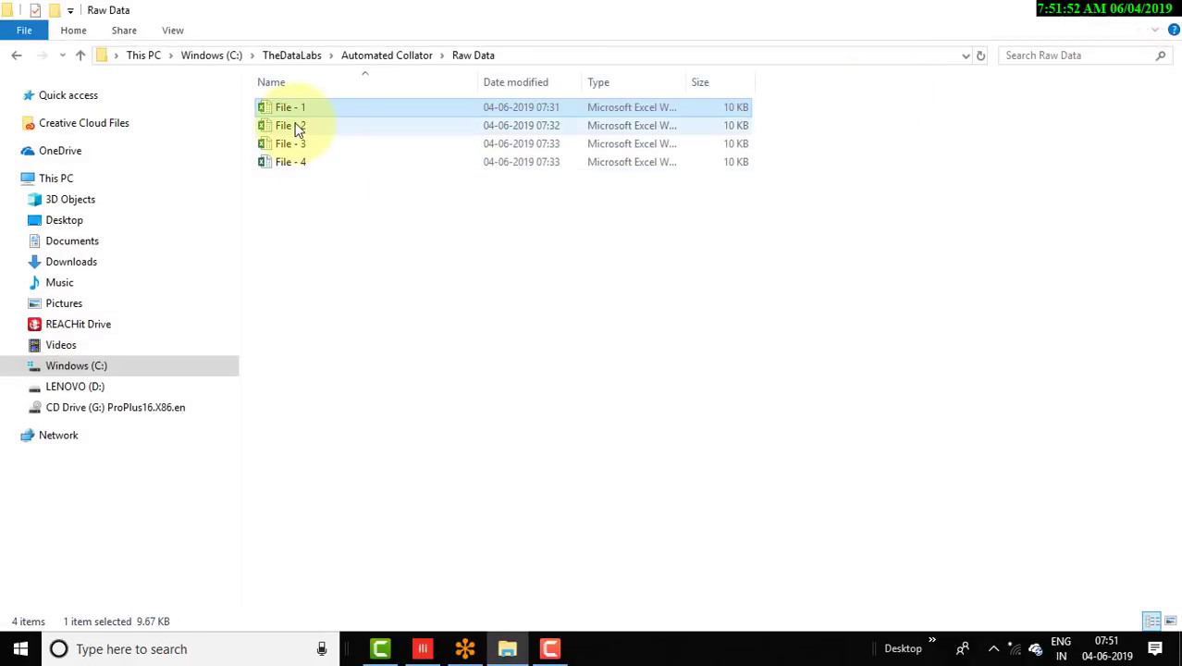
# - Open File - 2 and File - 3 from the Raw Data folder in turn to compare their layout, closing each one
pyautogui.doubleClick(296, 126)
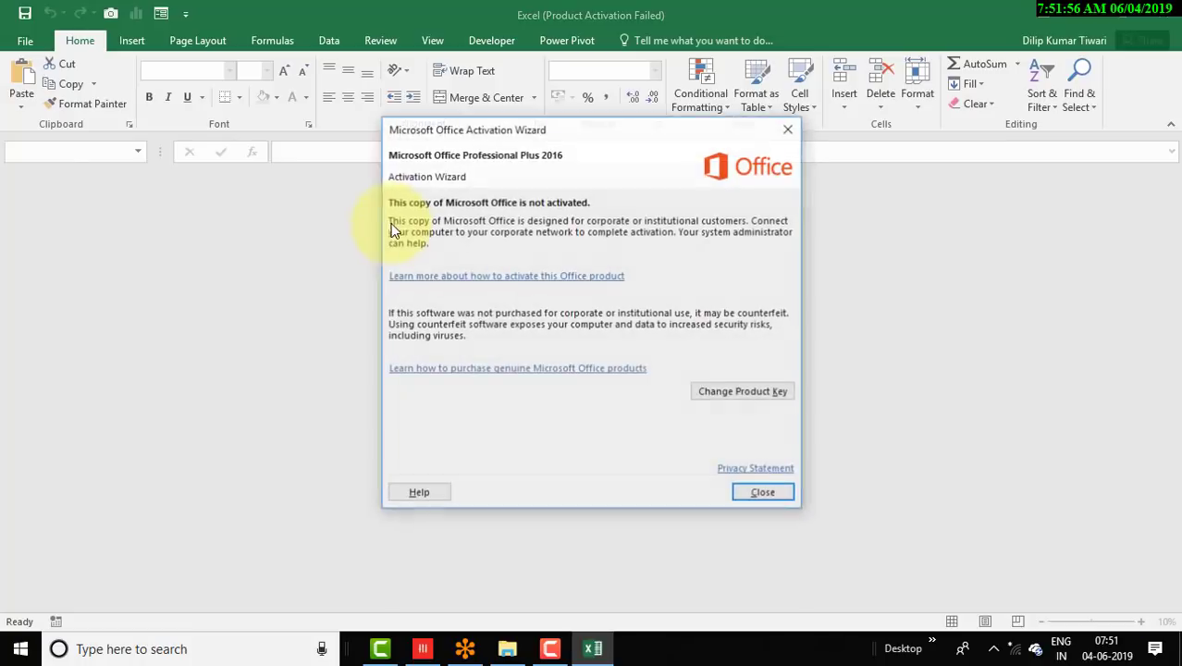
pyautogui.click(744, 494)
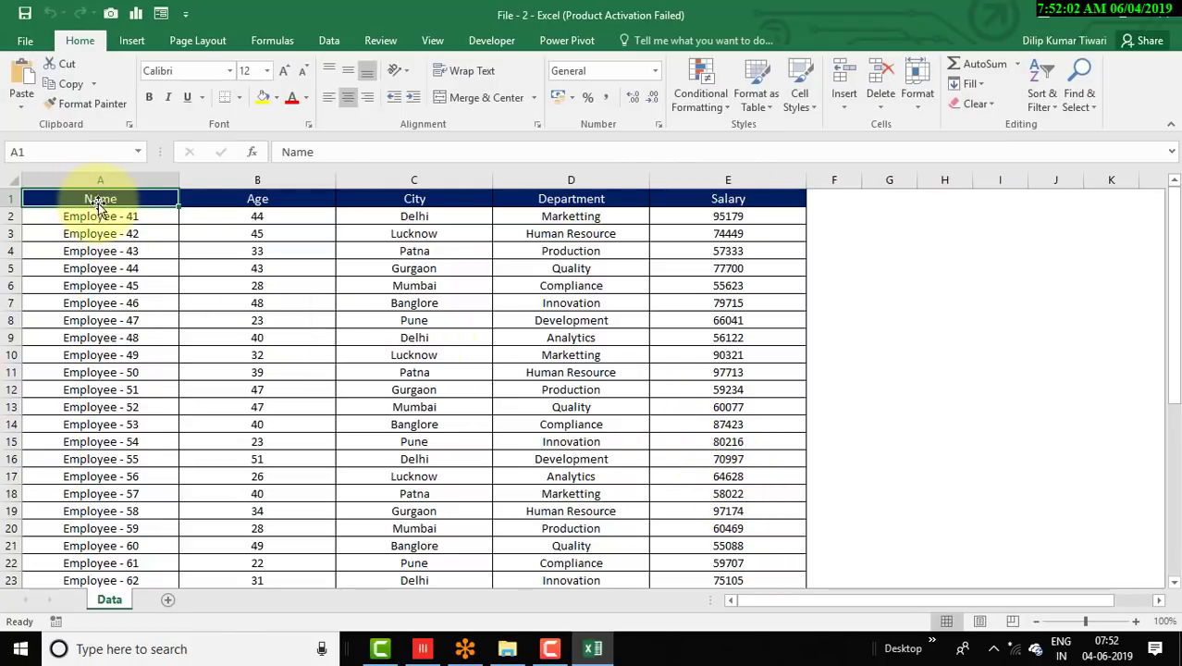
pyautogui.click(1160, 19)
pyautogui.click(282, 146)
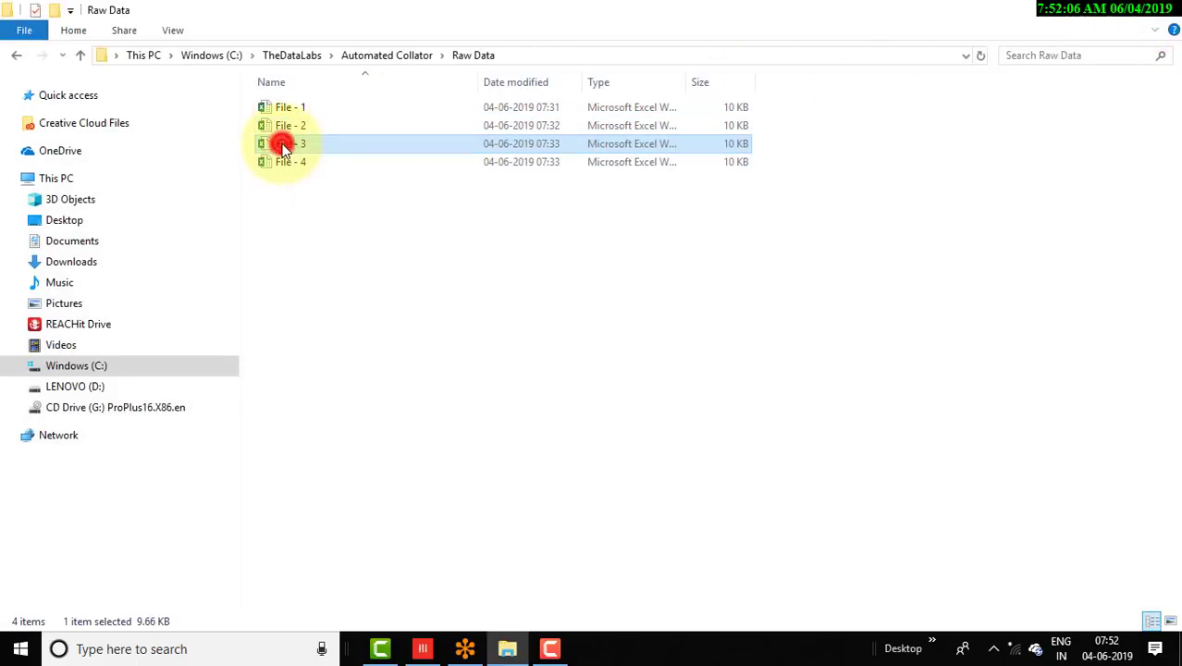
pyautogui.doubleClick(282, 144)
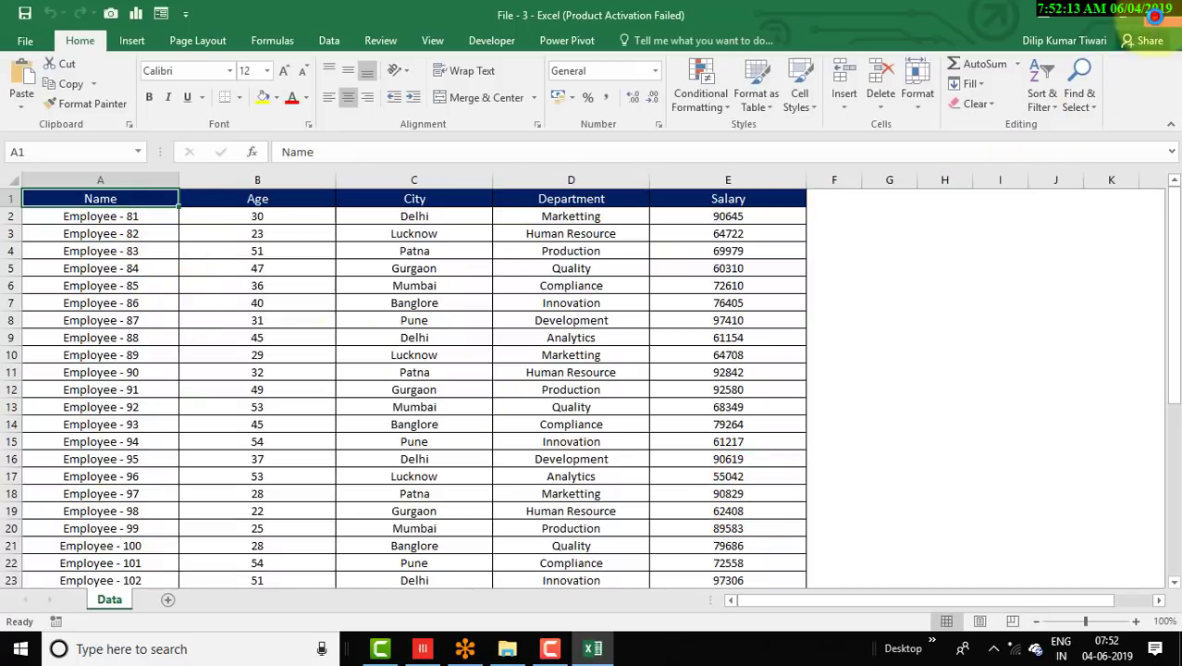
pyautogui.click(1160, 19)
# - Open File - 4 from the Raw Data folder to check its layout against the other files, and close it
pyautogui.click(294, 162)
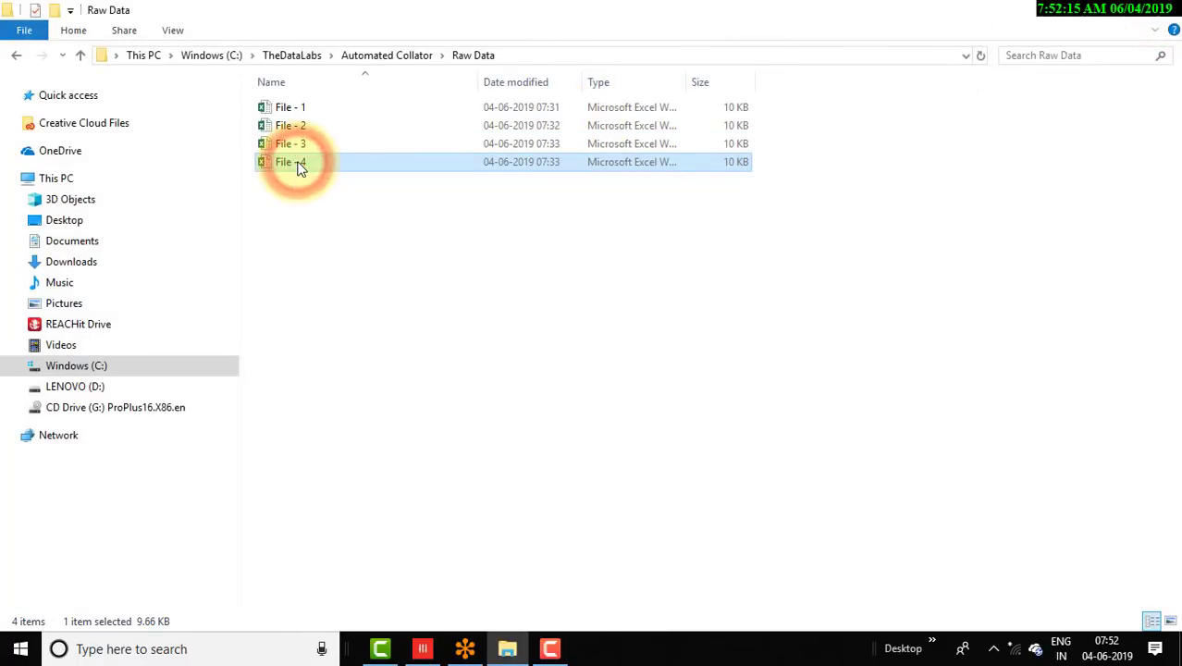
pyautogui.doubleClick(294, 161)
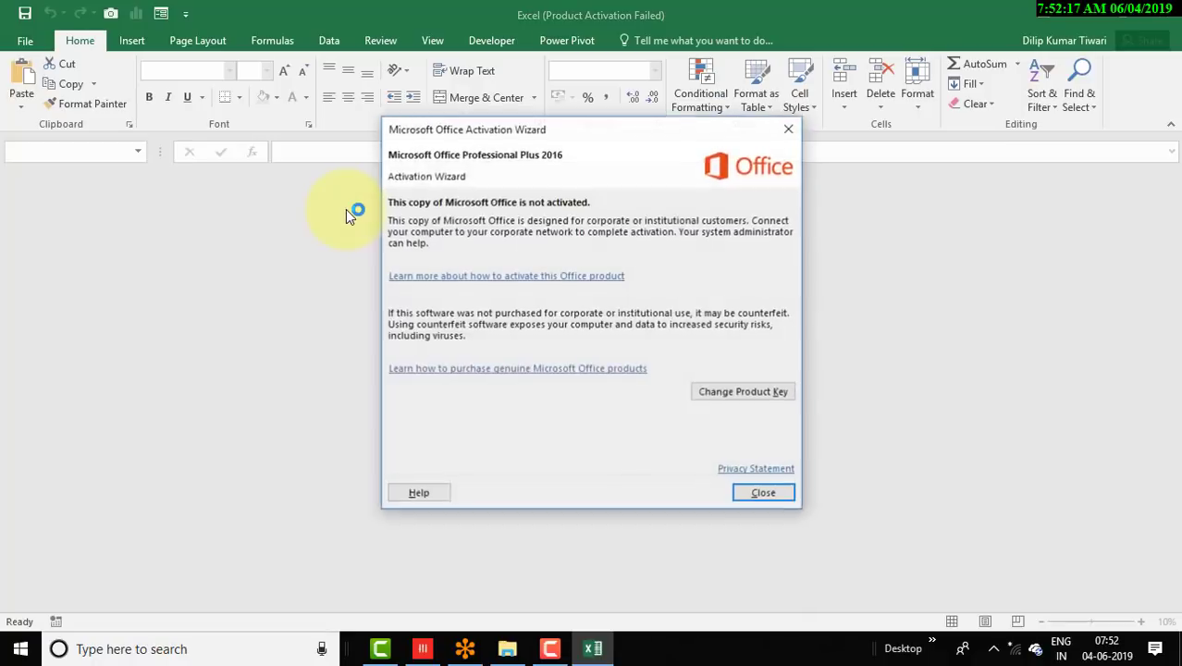
pyautogui.click(762, 491)
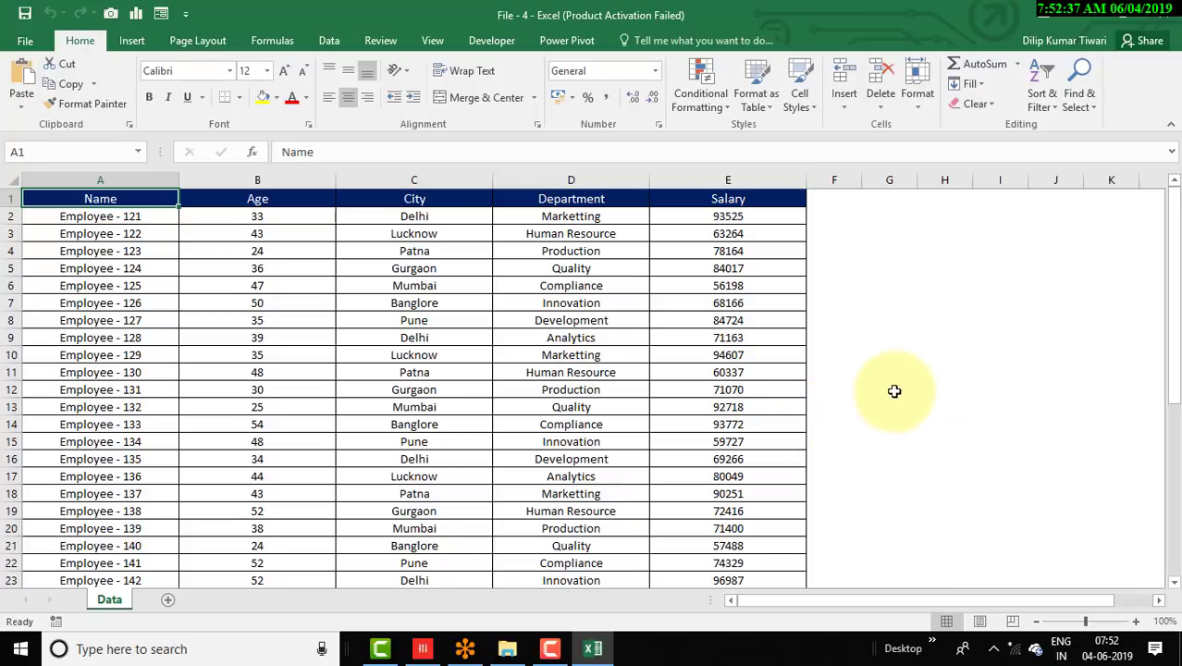
pyautogui.click(507, 648)
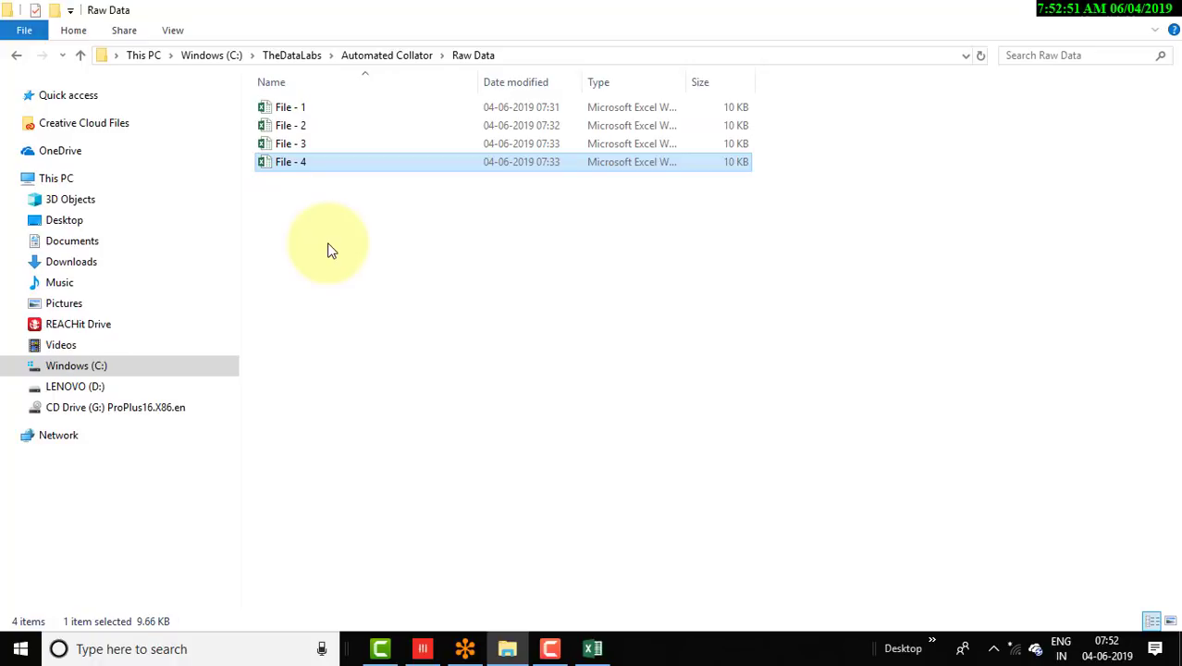
pyautogui.click(593, 649)
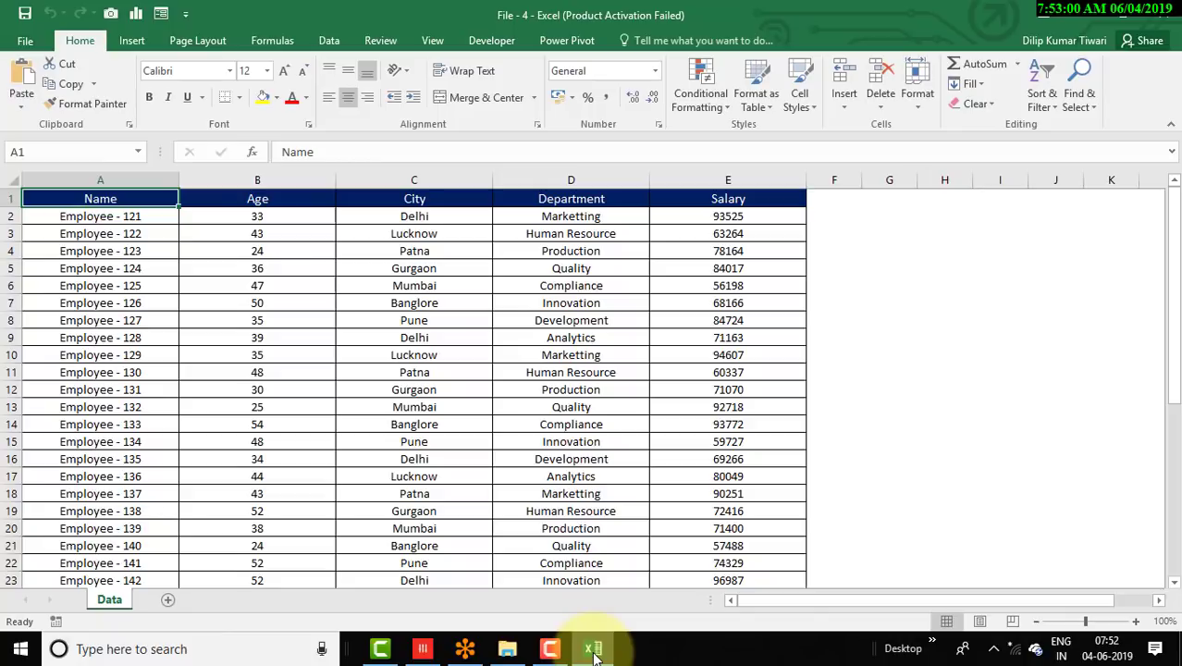
pyautogui.hotkey('ctrl', 'w')
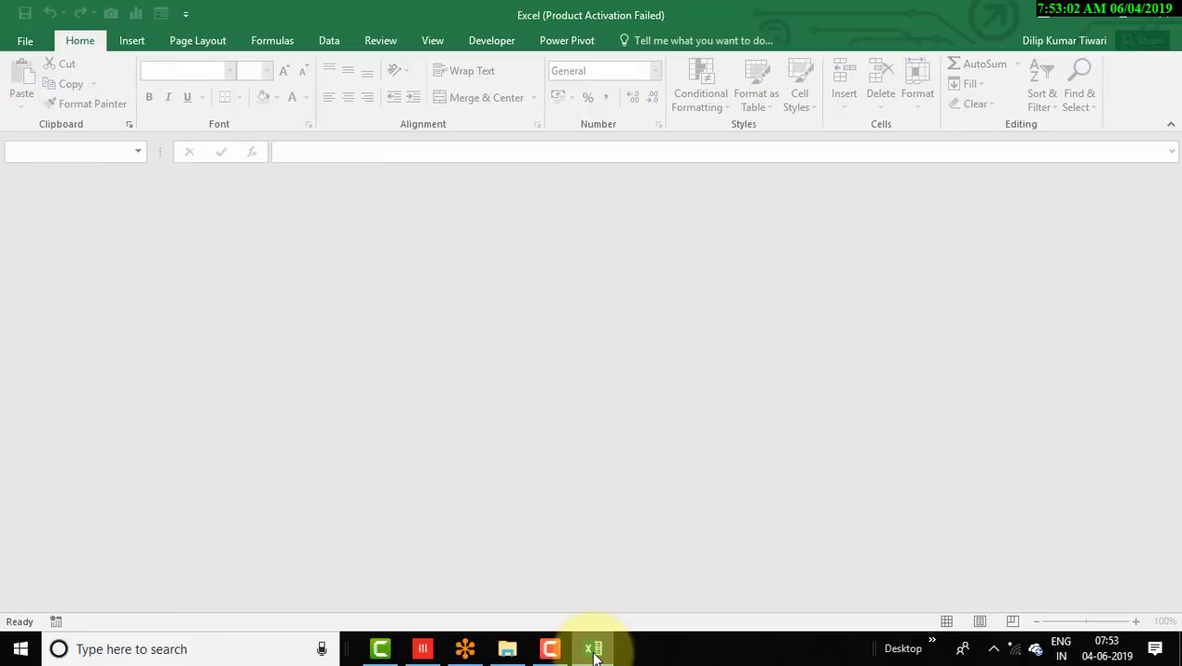
# - Create a blank workbook and, with its Save As dialog open, copy the path of the Automated Collator folder in File Explorer
pyautogui.hotkey('ctrl', 'n')
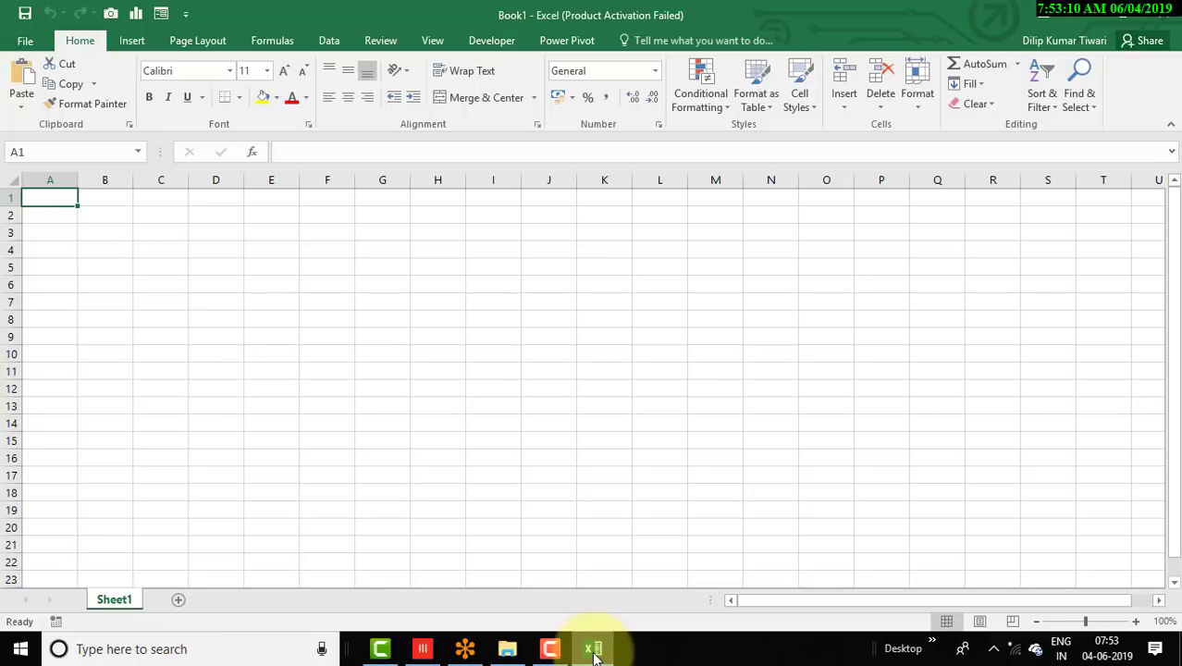
pyautogui.press('F12')
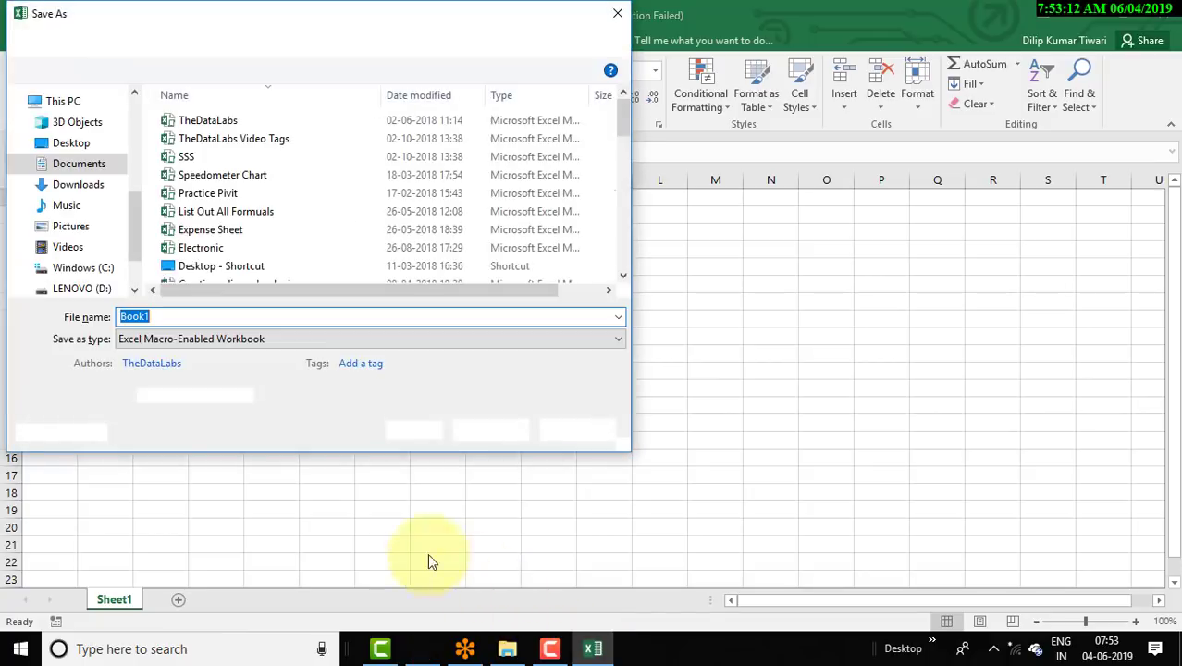
pyautogui.click(504, 648)
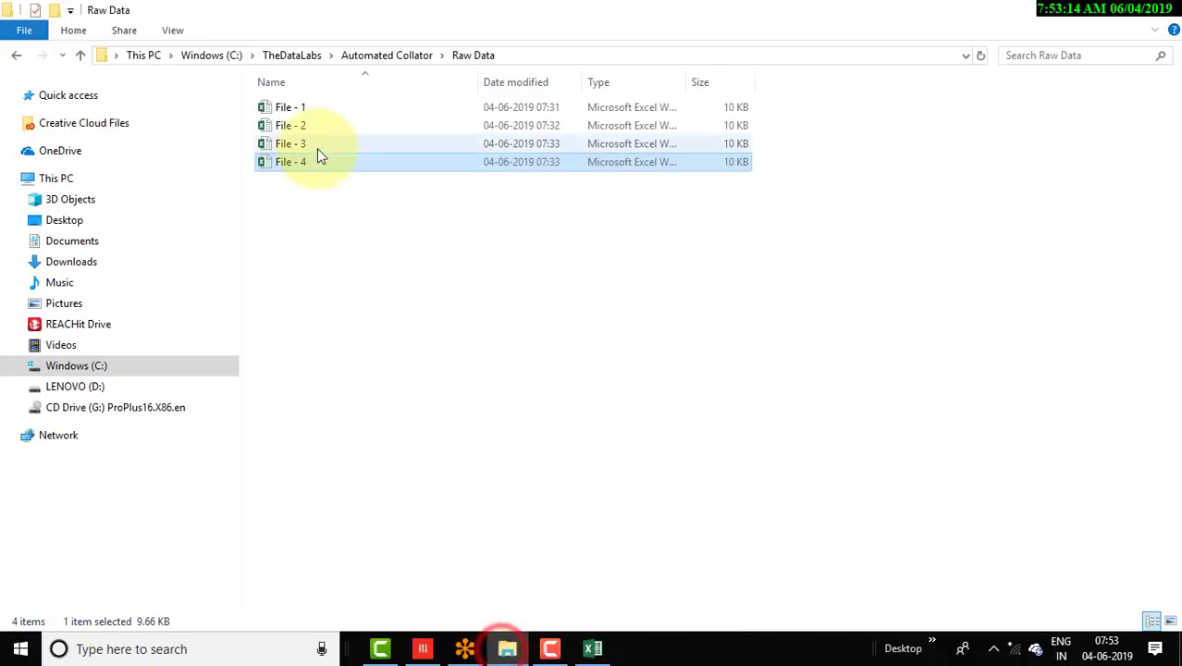
pyautogui.click(361, 56)
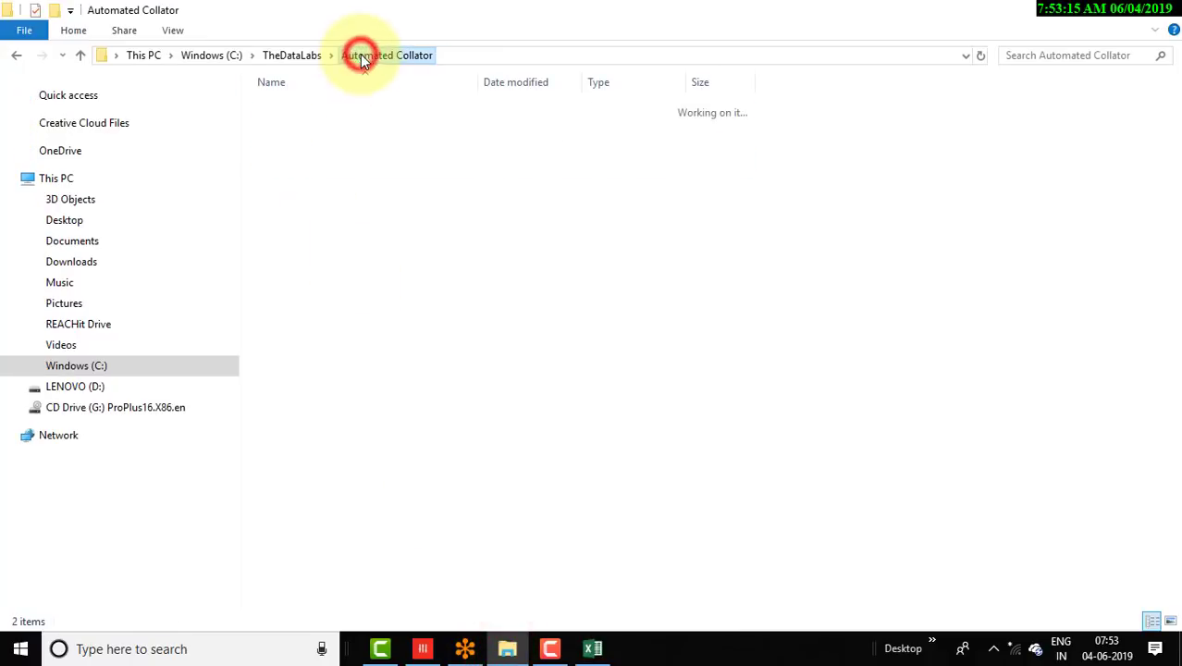
pyautogui.click(475, 55)
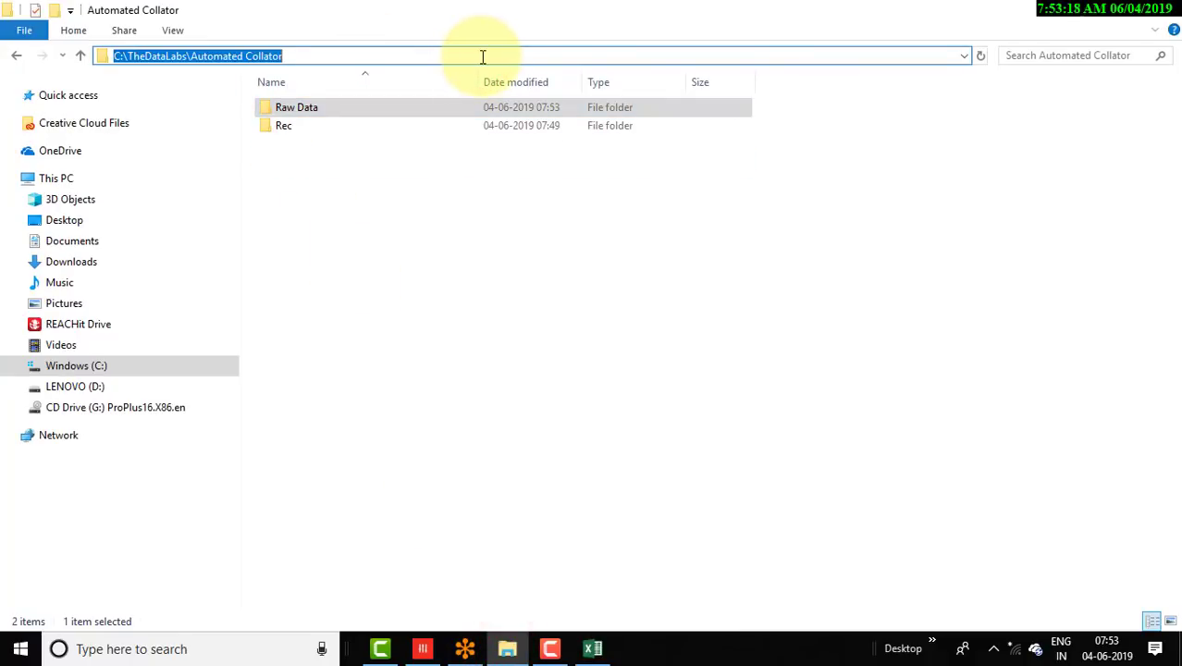
pyautogui.hotkey('ctrl', 'c')
# - Save the new workbook in Excel as C:\TheDataLabs\Automated Collator in the Excel Workbook format
pyautogui.hotkey('alt', 'Tab')
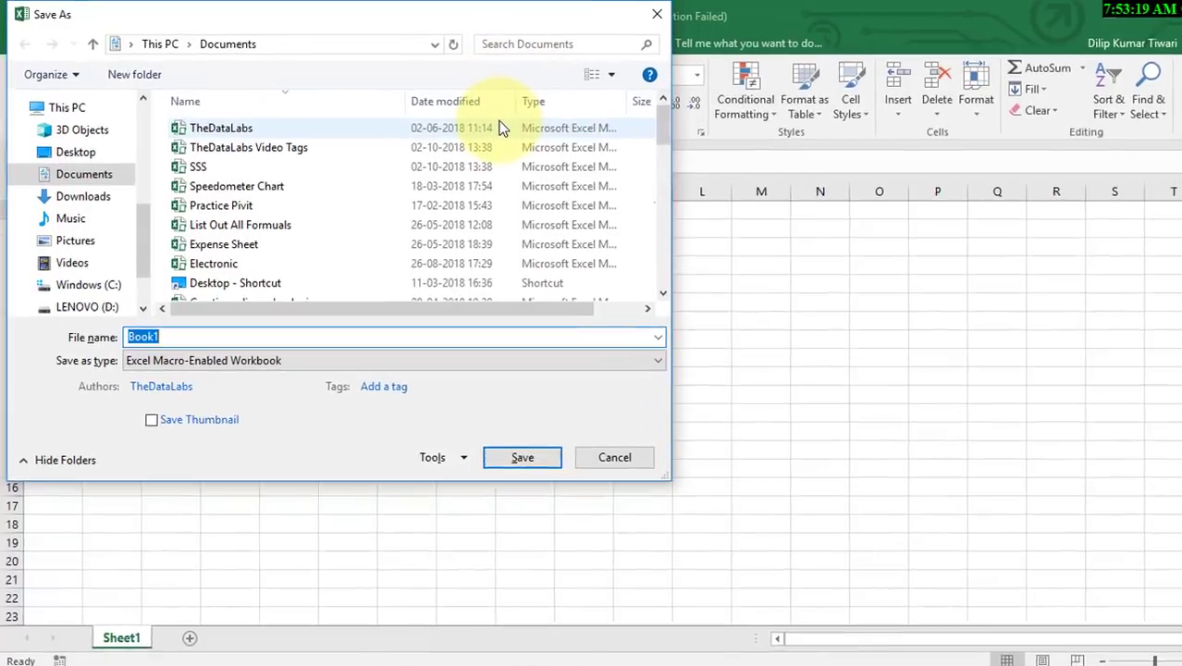
pyautogui.hotkey('ctrl', 'v')
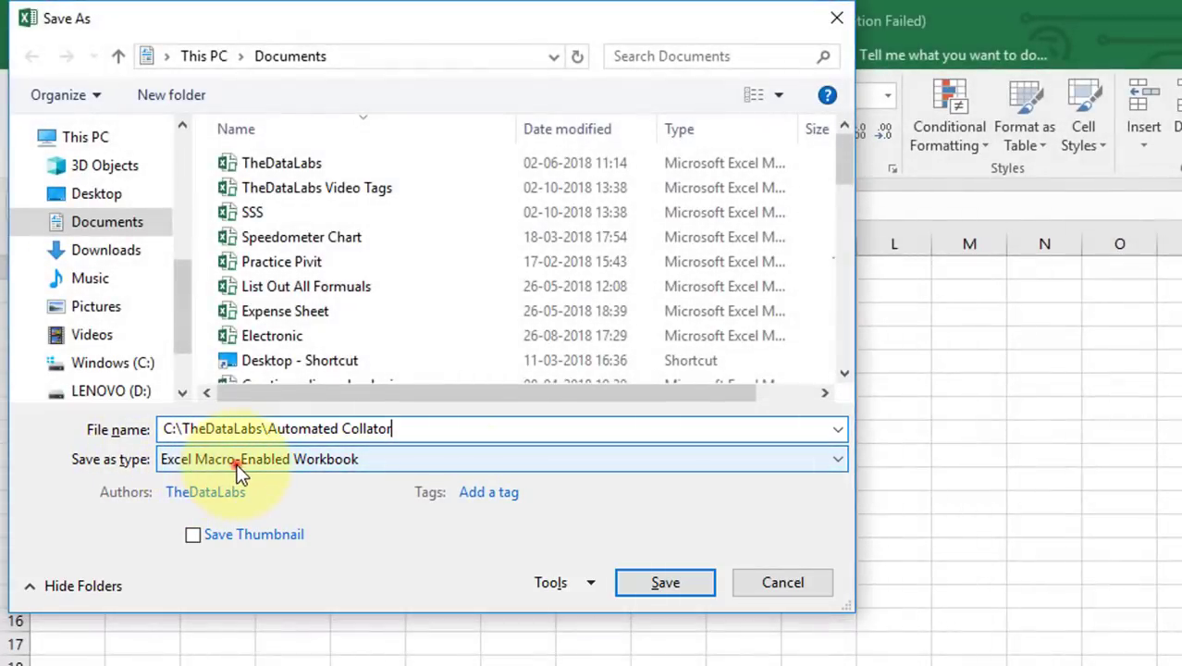
pyautogui.click(237, 462)
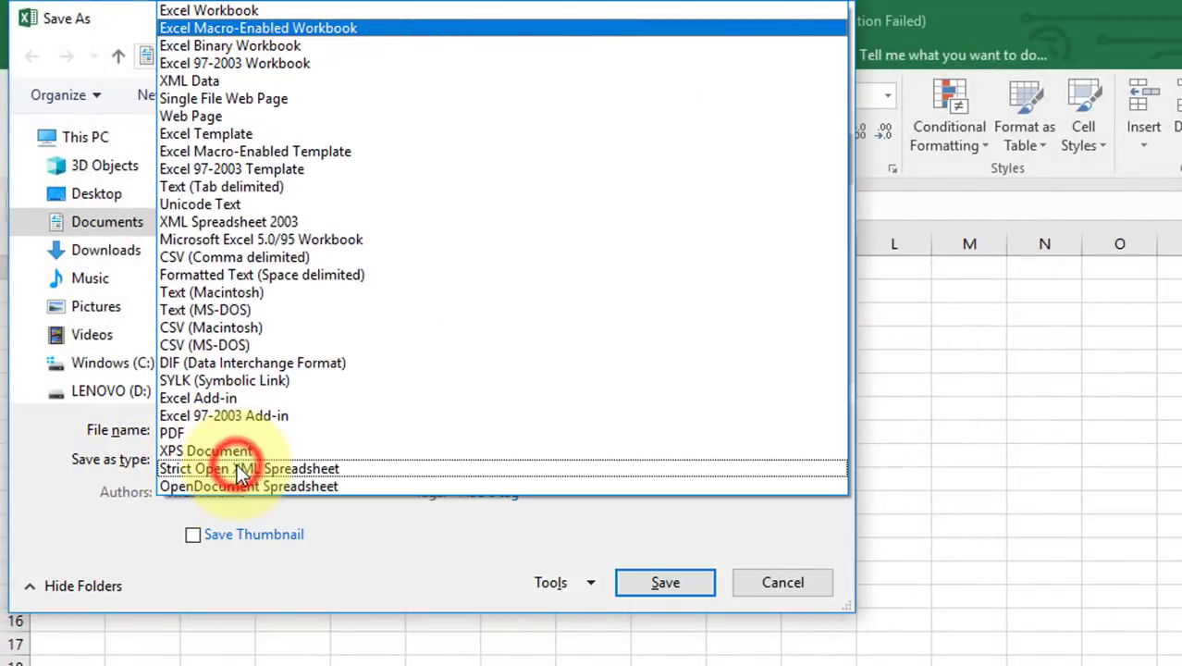
pyautogui.click(210, 13)
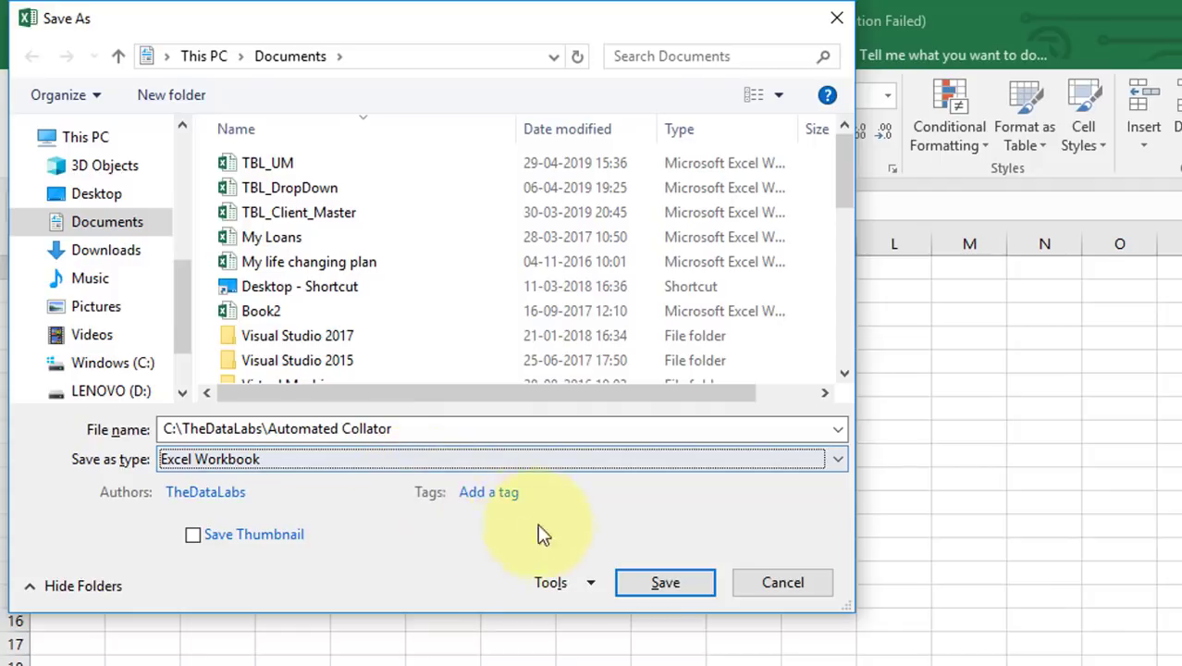
pyautogui.click(645, 587)
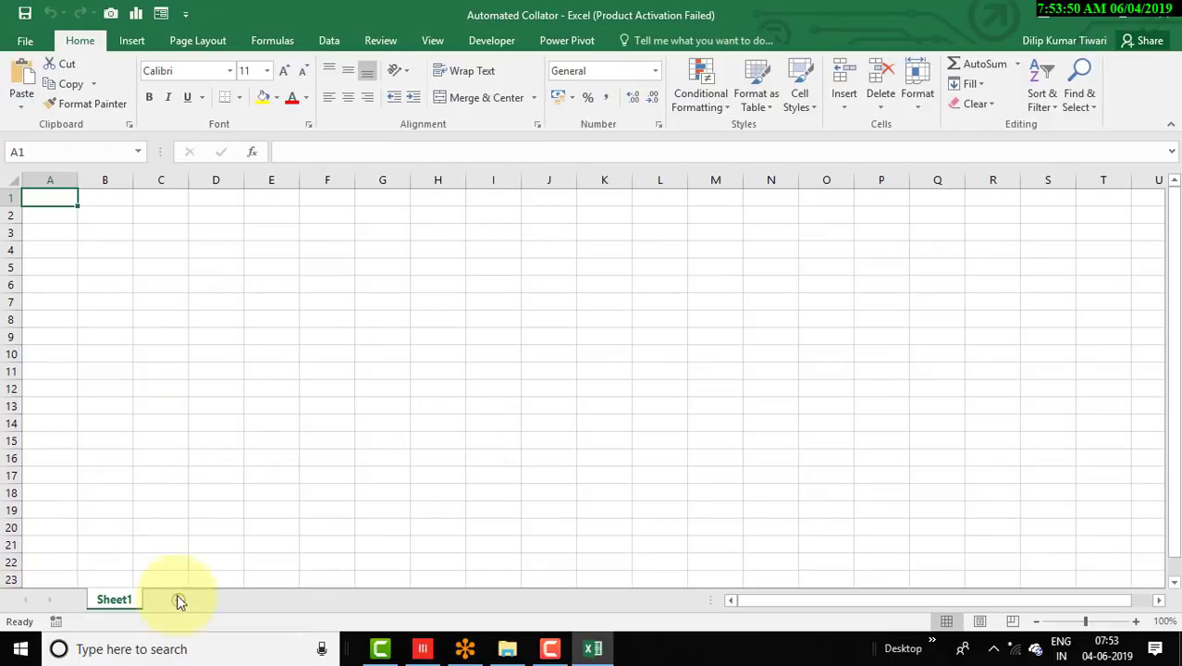
# - Rename Sheet1 as Master Data
pyautogui.doubleClick(125, 601)
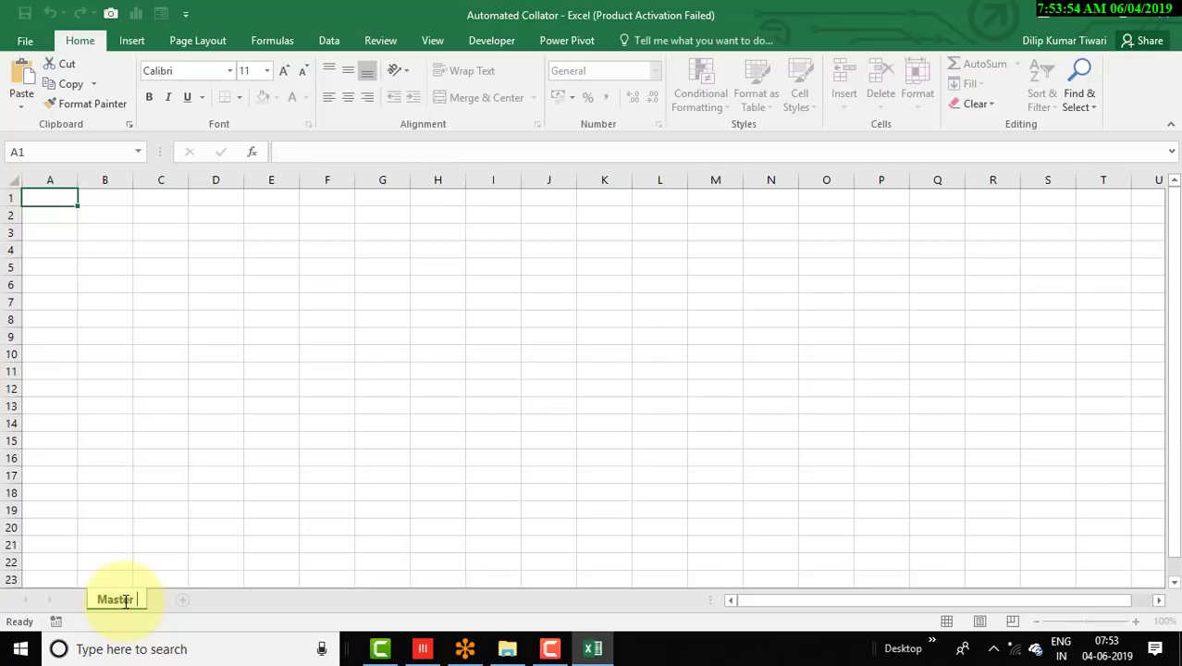
pyautogui.click(78, 351)
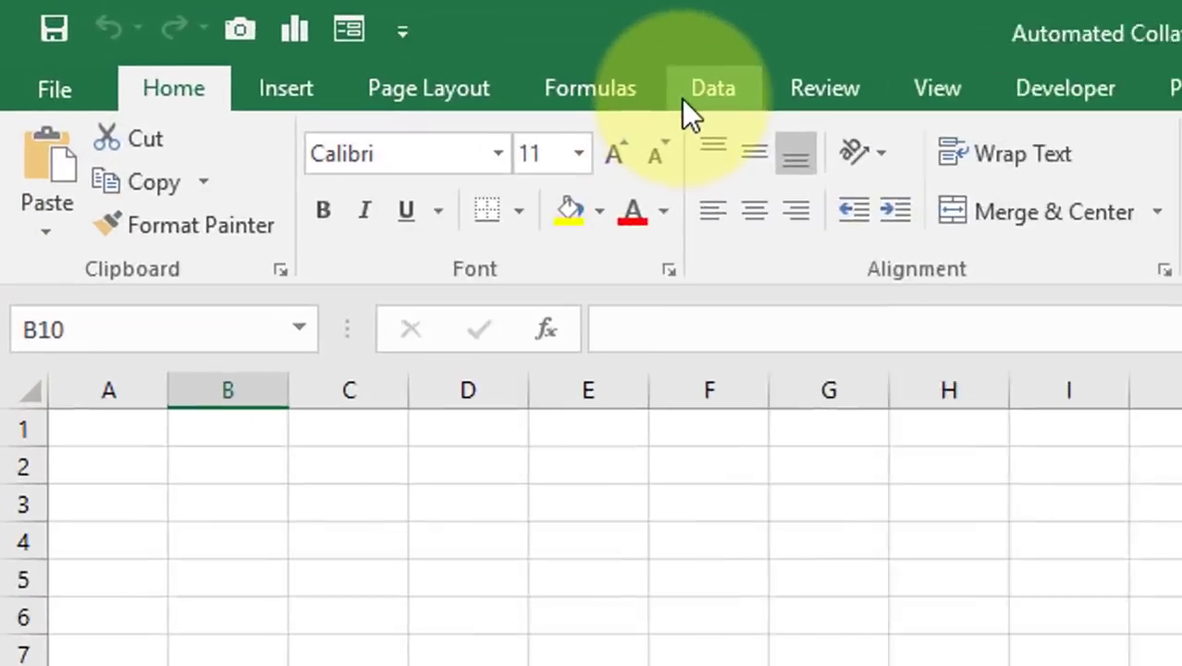
# - Start a new Get & Transform query that takes its data from a folder
pyautogui.click(315, 42)
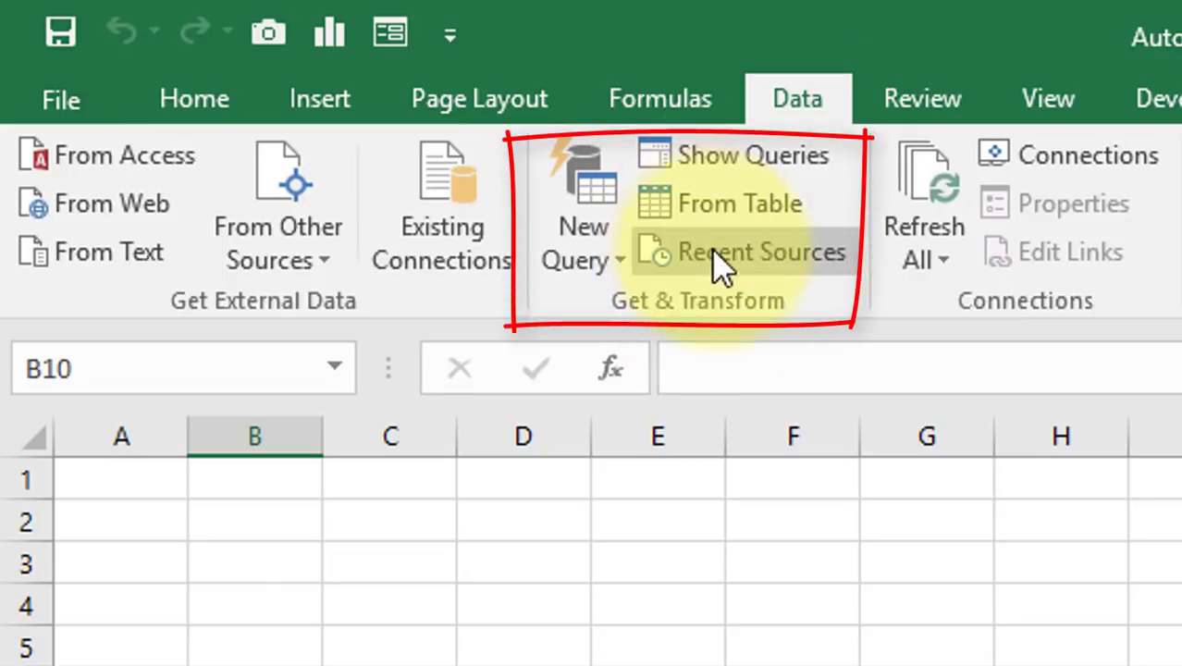
pyautogui.click(617, 259)
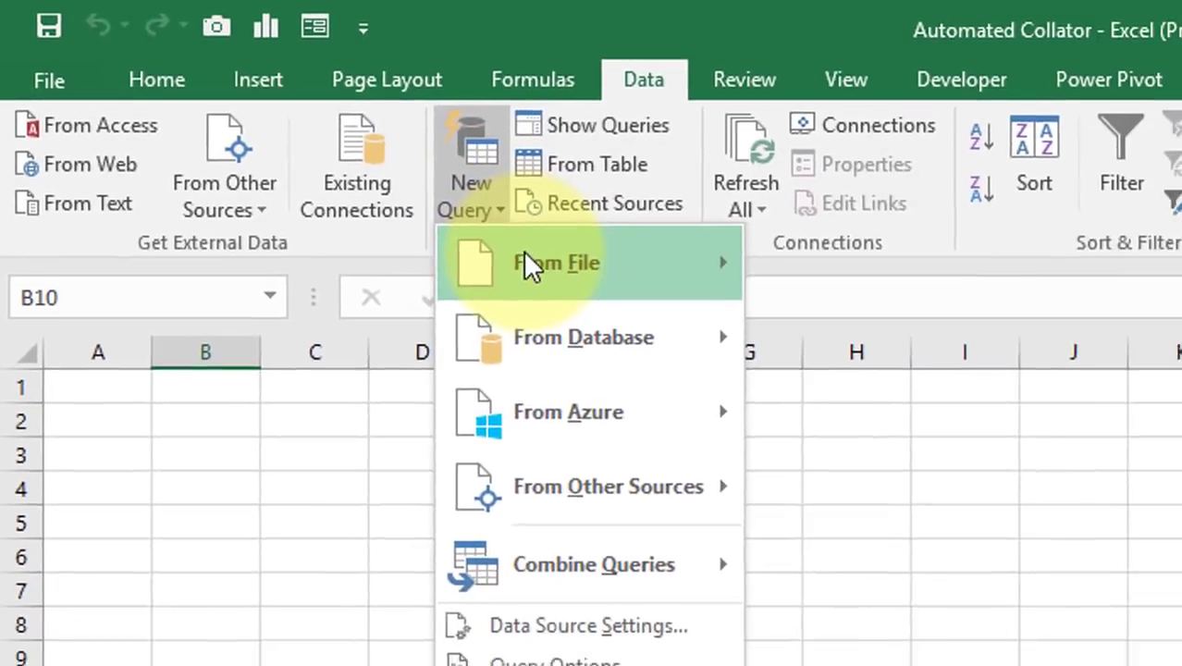
pyautogui.moveTo(648, 326)
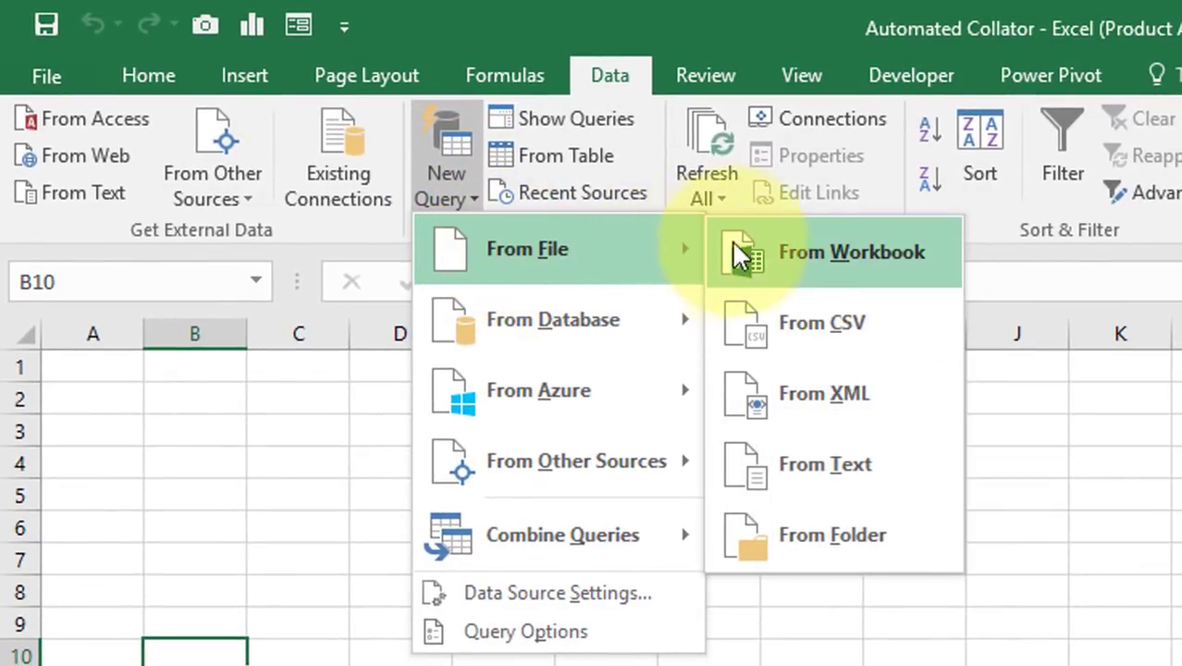
pyautogui.click(837, 539)
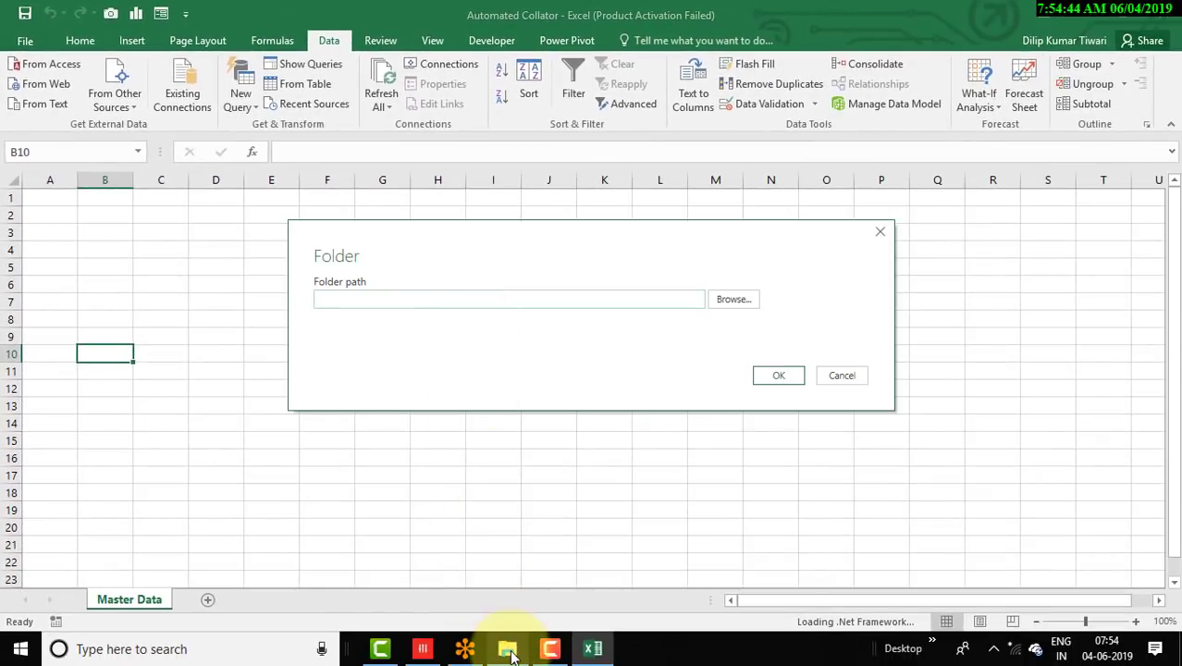
# - Switch to File Explorer, open the Raw Data folder and copy its path, C:\TheDataLabs\Automated Collator\Raw Data
pyautogui.click(509, 650)
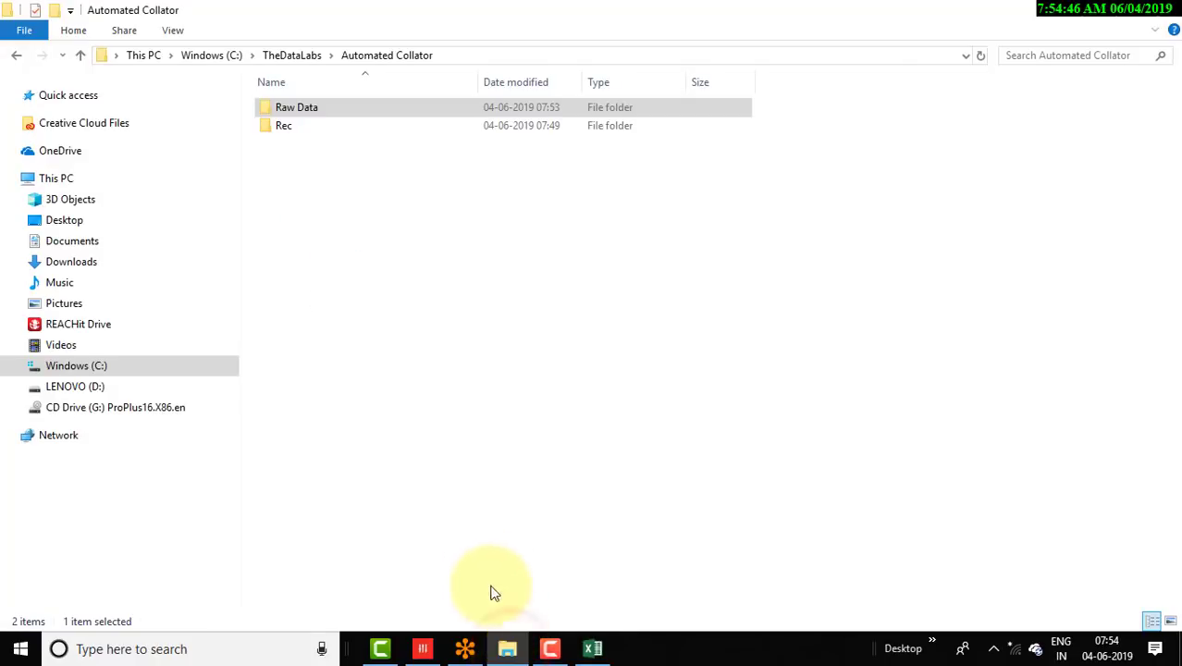
pyautogui.doubleClick(333, 109)
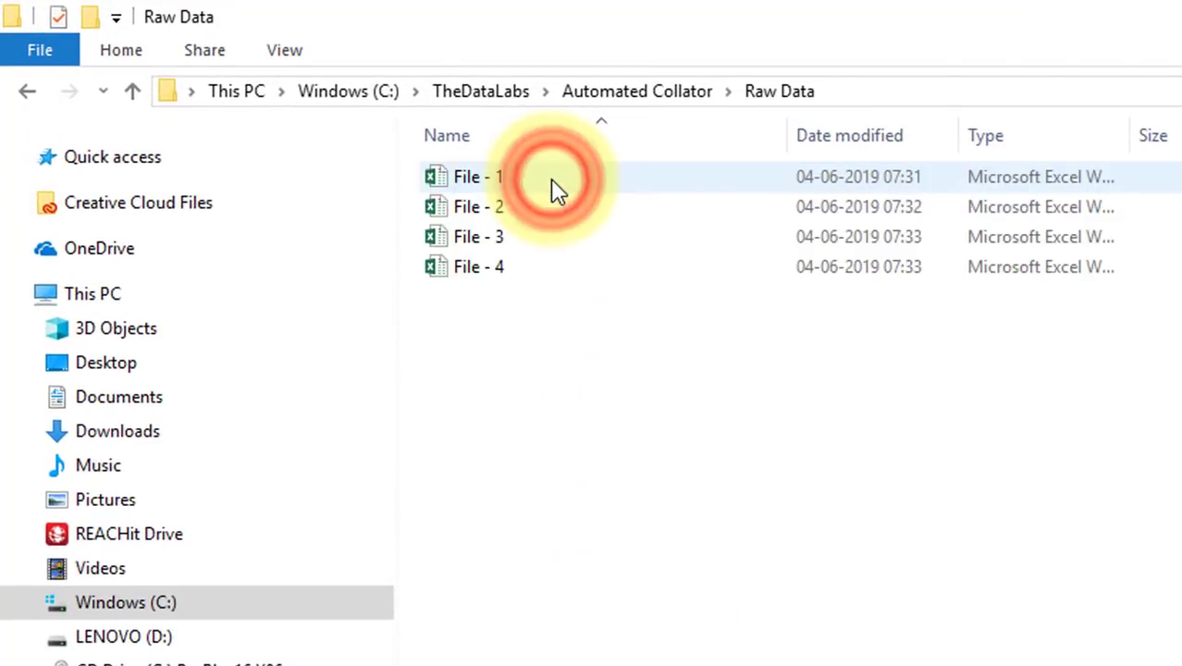
pyautogui.click(880, 89)
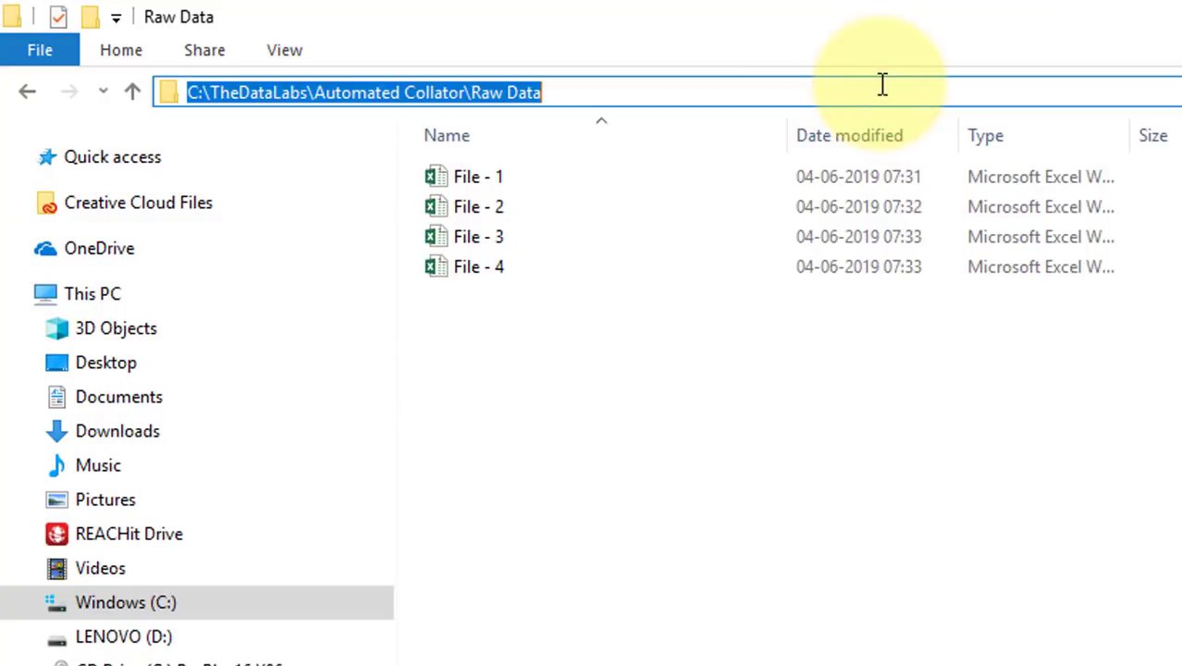
pyautogui.hotkey('ctrl', 'c')
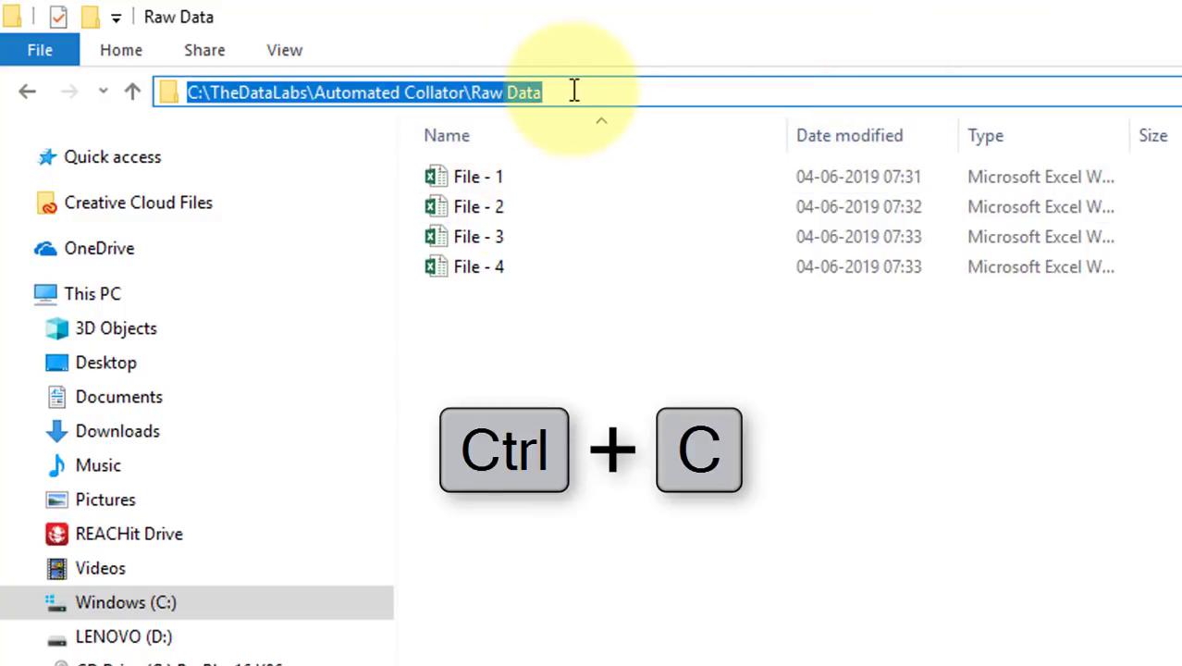
# - Switch back to Excel and set the query's folder path to C:\TheDataLabs\Automated Collator\Raw Data
pyautogui.click(585, 422)
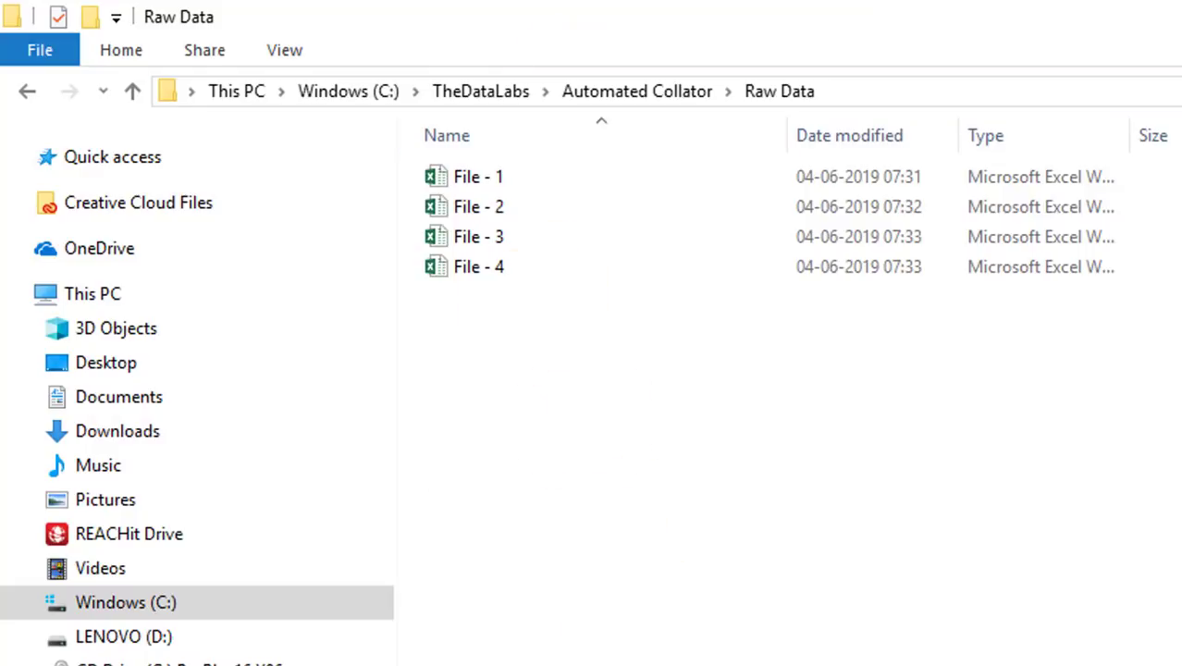
pyautogui.click(592, 648)
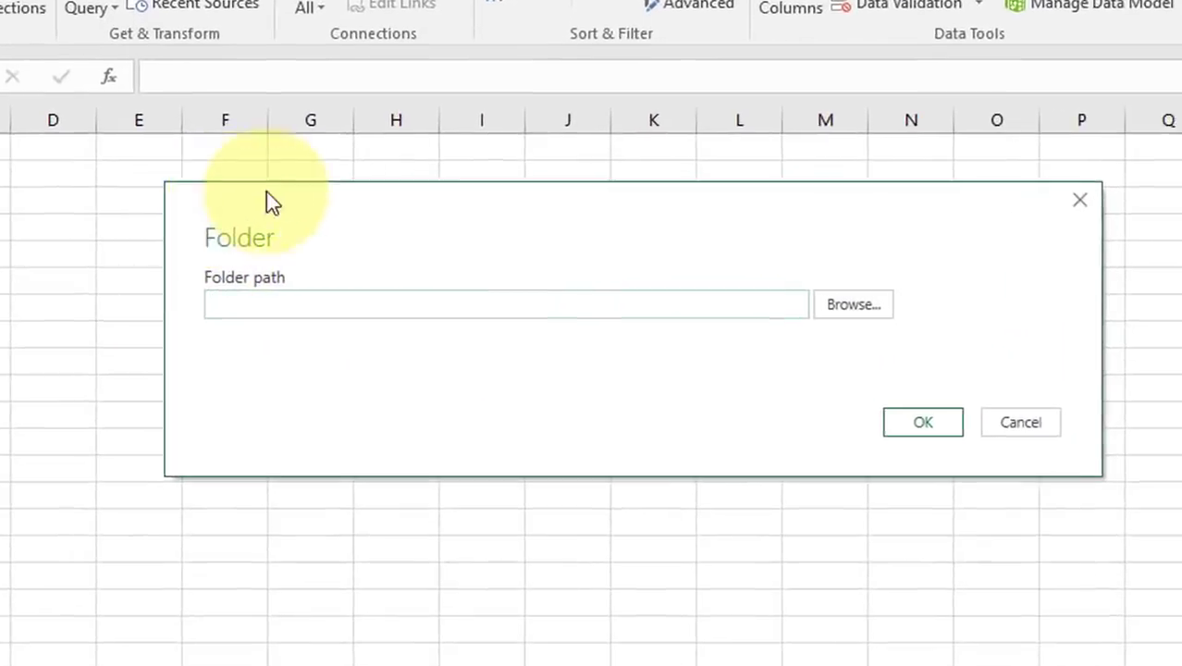
pyautogui.click(426, 300)
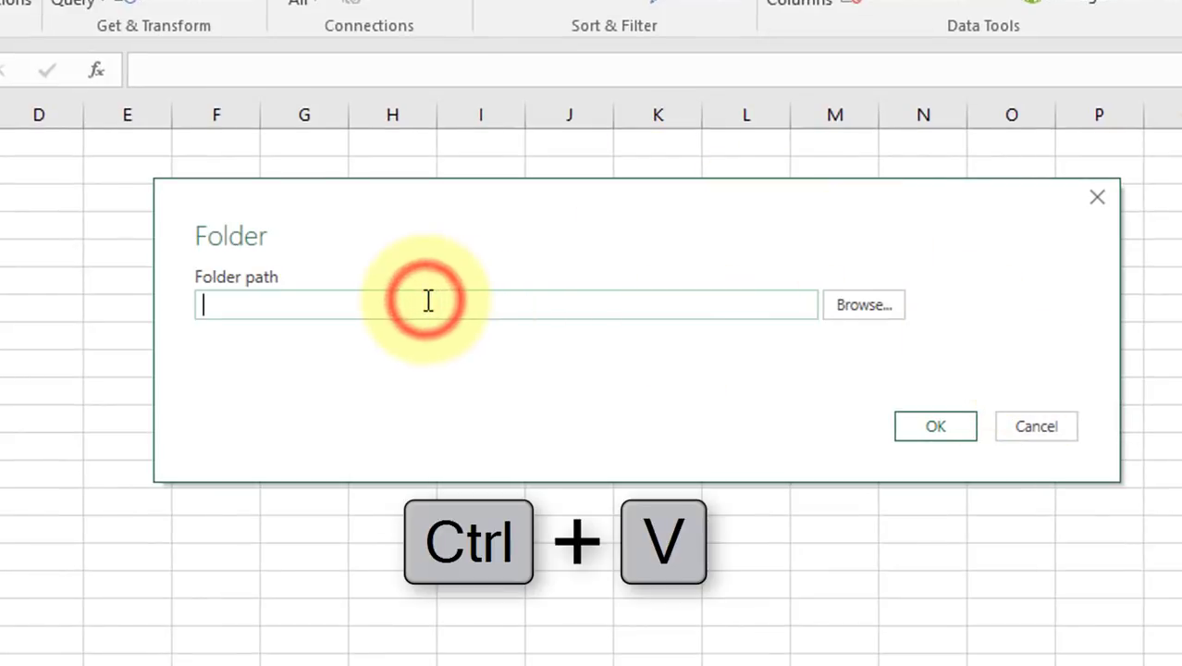
pyautogui.hotkey('ctrl', 'v')
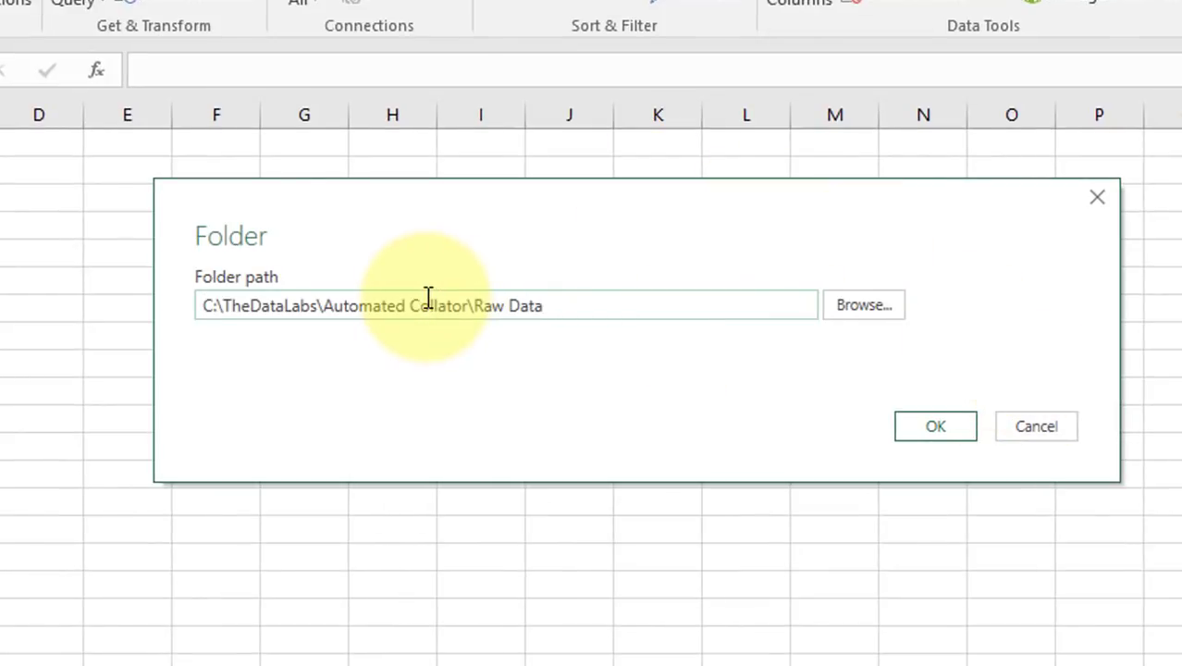
pyautogui.click(928, 432)
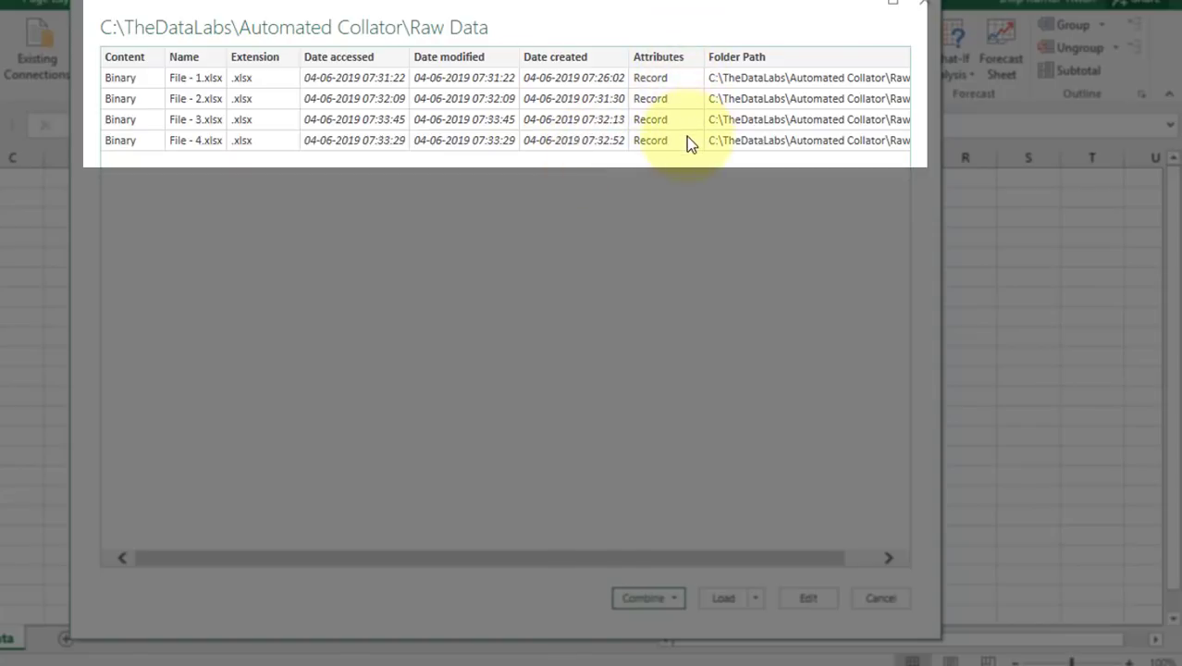
# - Review the columns of the folder's file list and open the query for editing in the Power Query Editor
pyautogui.moveTo(826, 555); pyautogui.dragTo(905, 559)
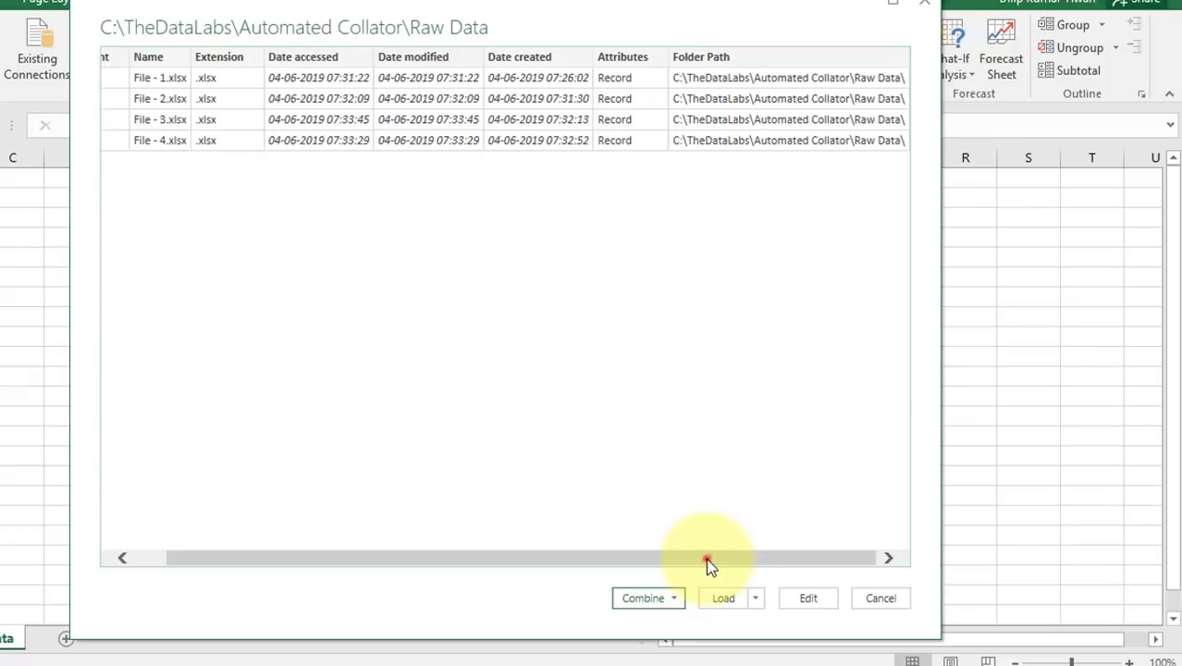
pyautogui.moveTo(706, 557); pyautogui.dragTo(607, 561)
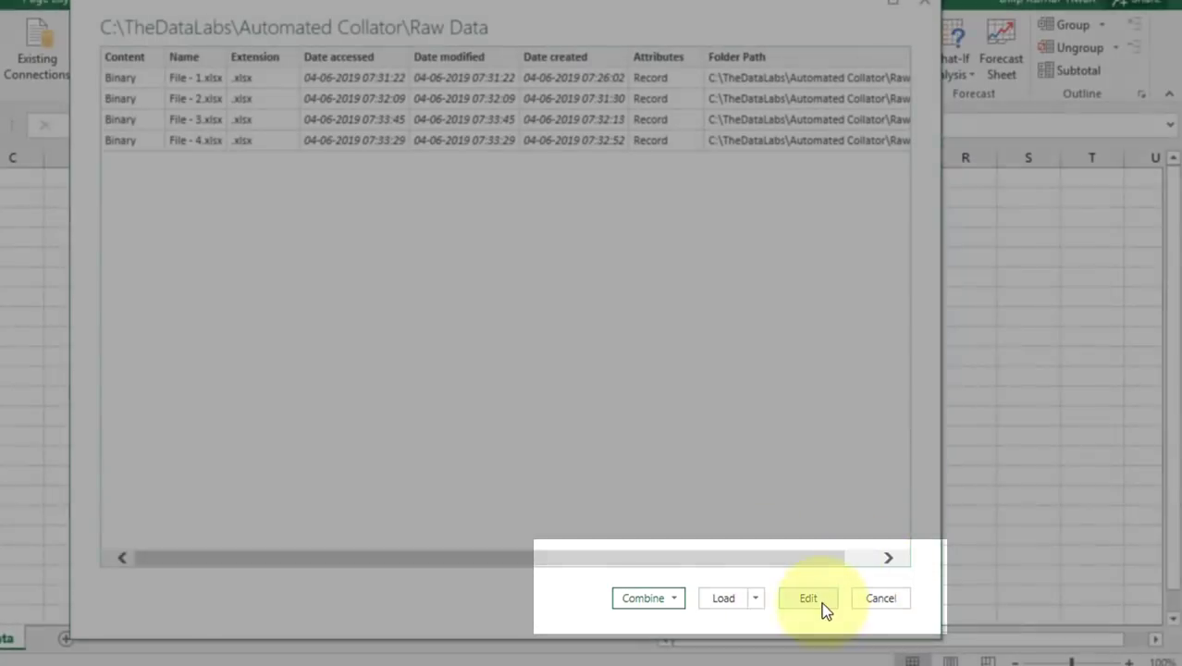
pyautogui.click(820, 601)
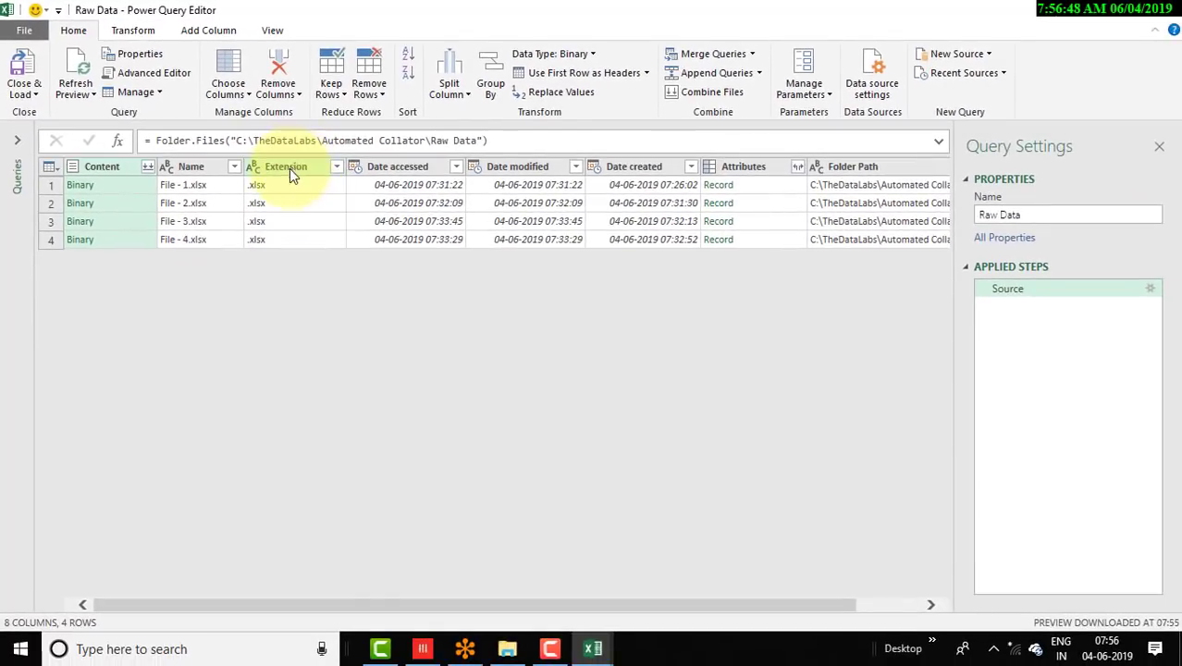
# - Check the files in the Raw Data folder in File Explorer, and return to the Power Query Editor
pyautogui.click(508, 648)
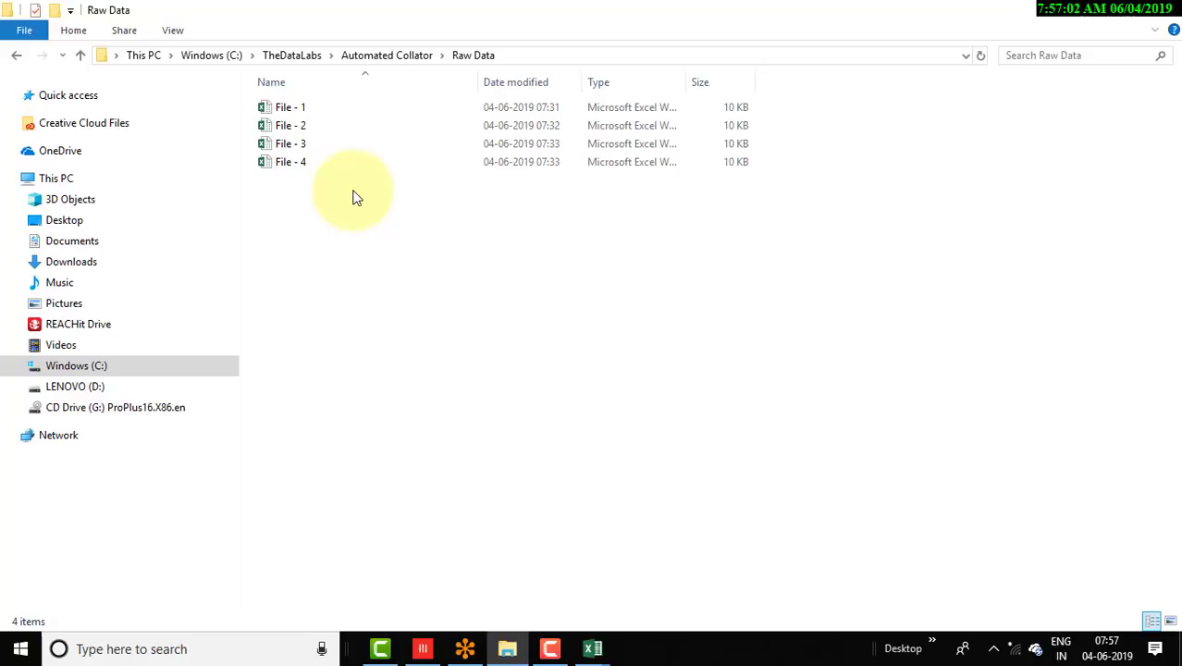
pyautogui.click(593, 648)
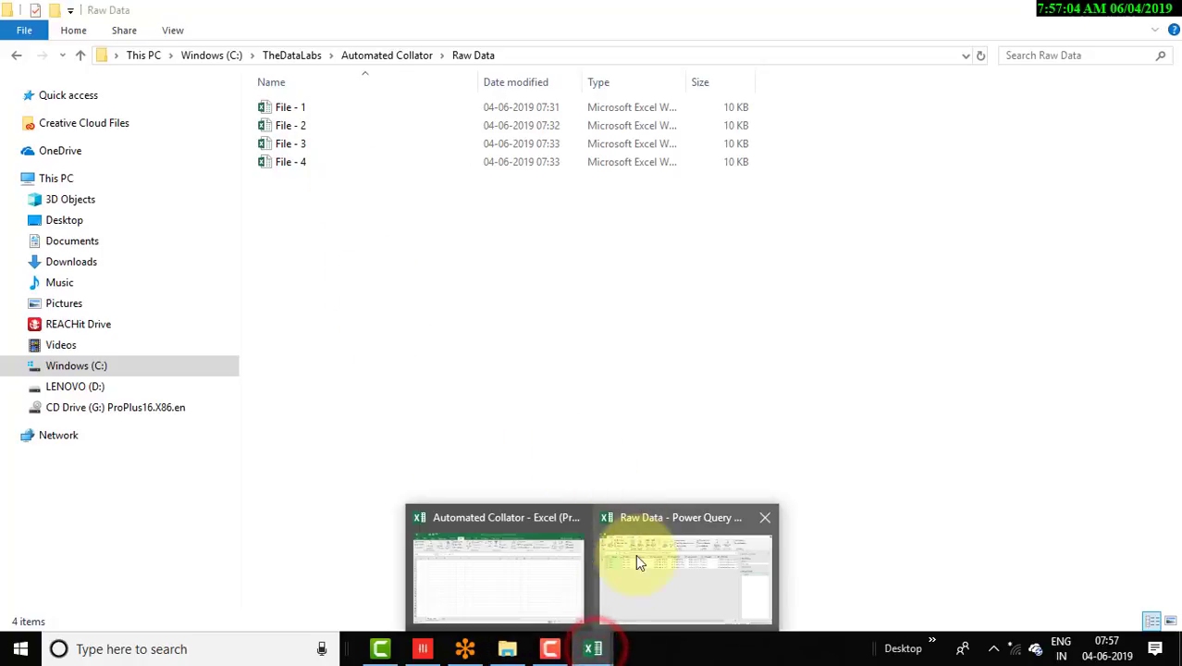
pyautogui.click(636, 560)
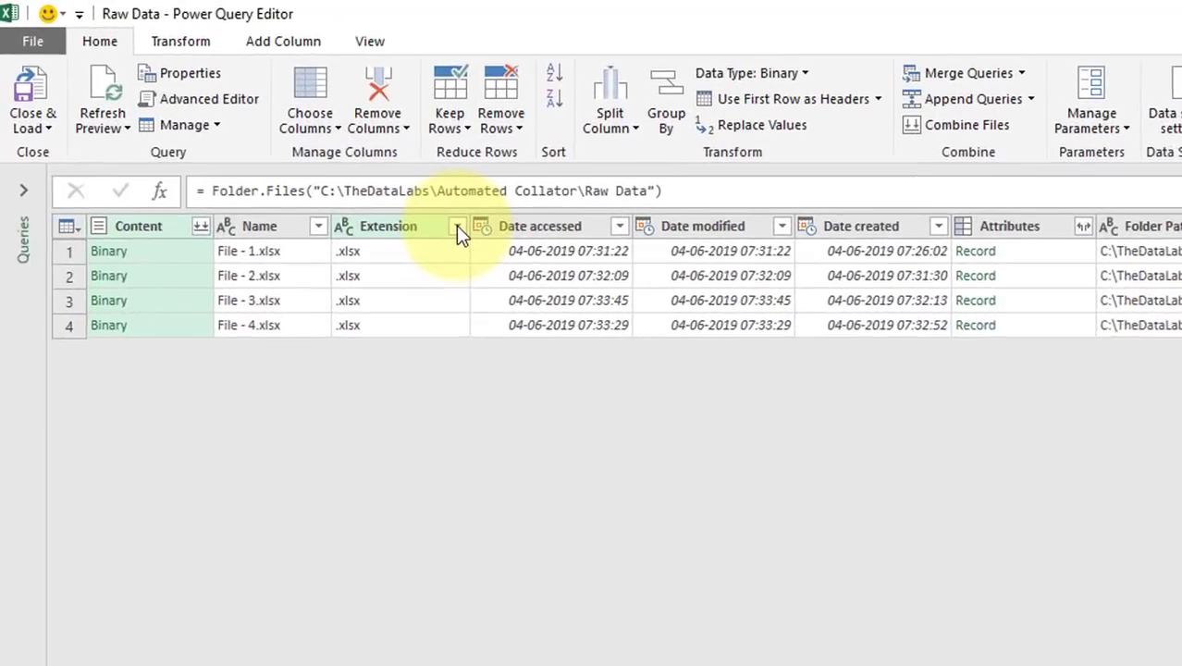
# - Filter the Extension column with a text filter that keeps only rows equal to .xlsx
pyautogui.click(458, 226)
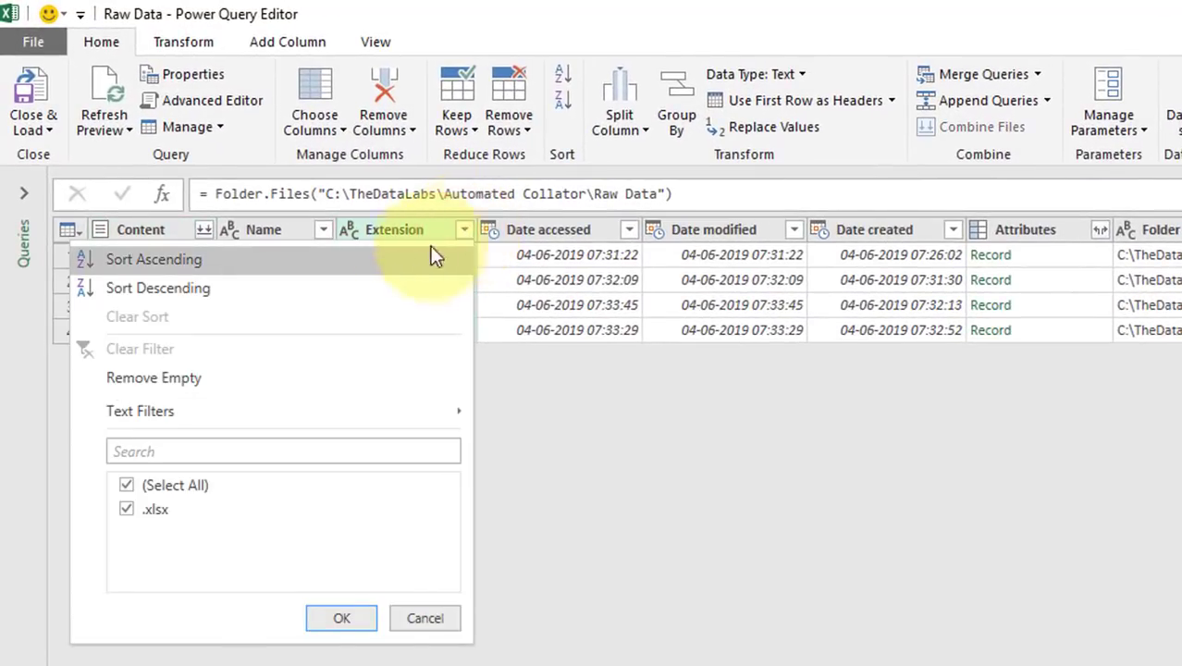
pyautogui.click(219, 413)
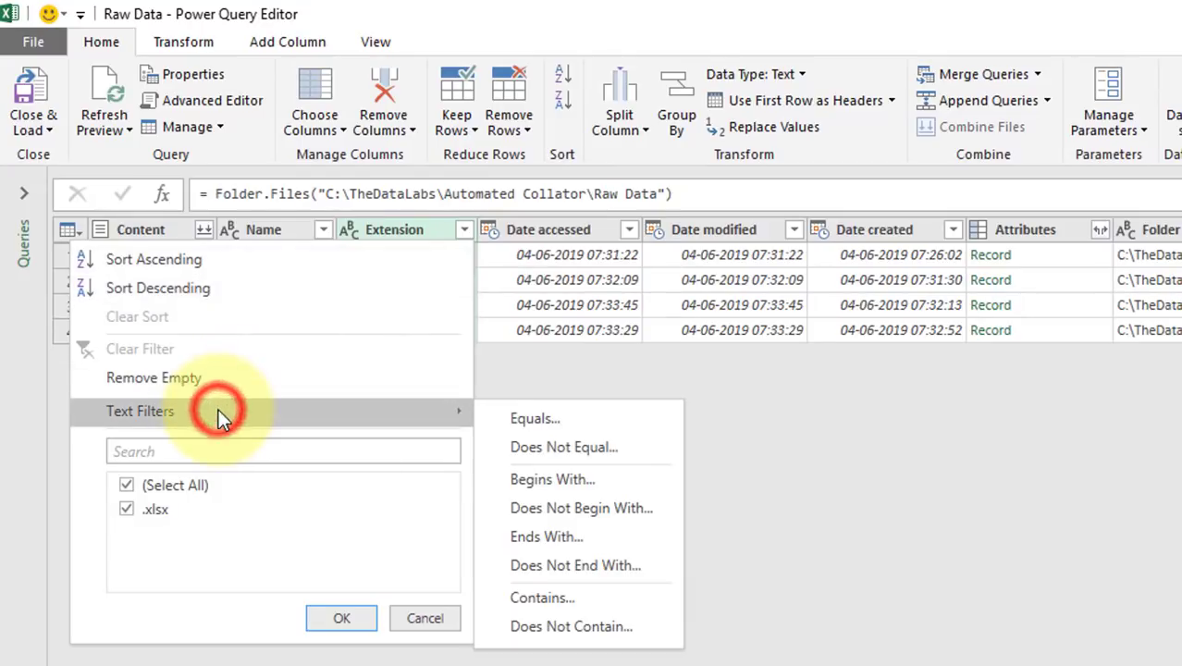
pyautogui.click(531, 419)
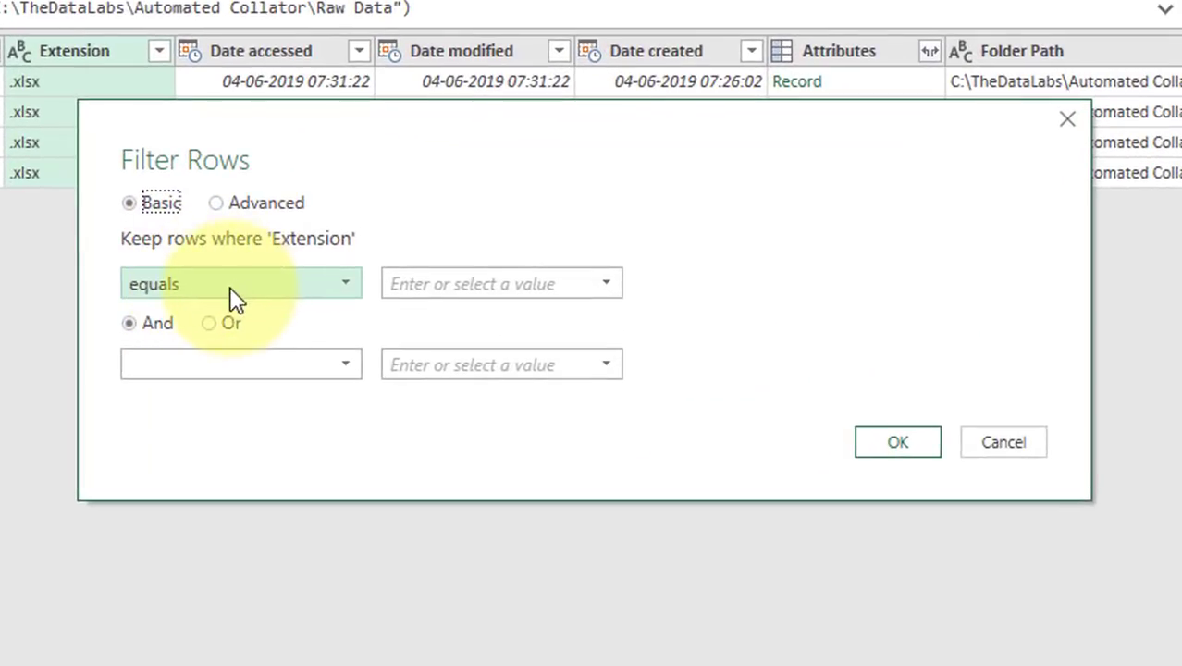
pyautogui.click(315, 294)
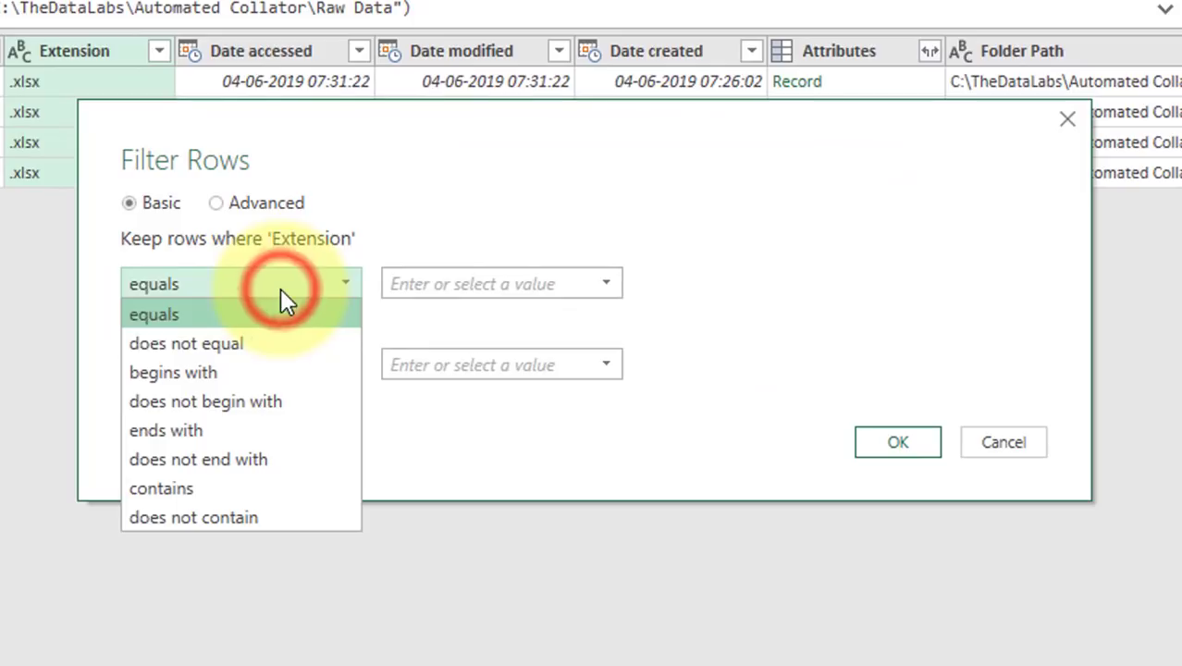
pyautogui.click(190, 311)
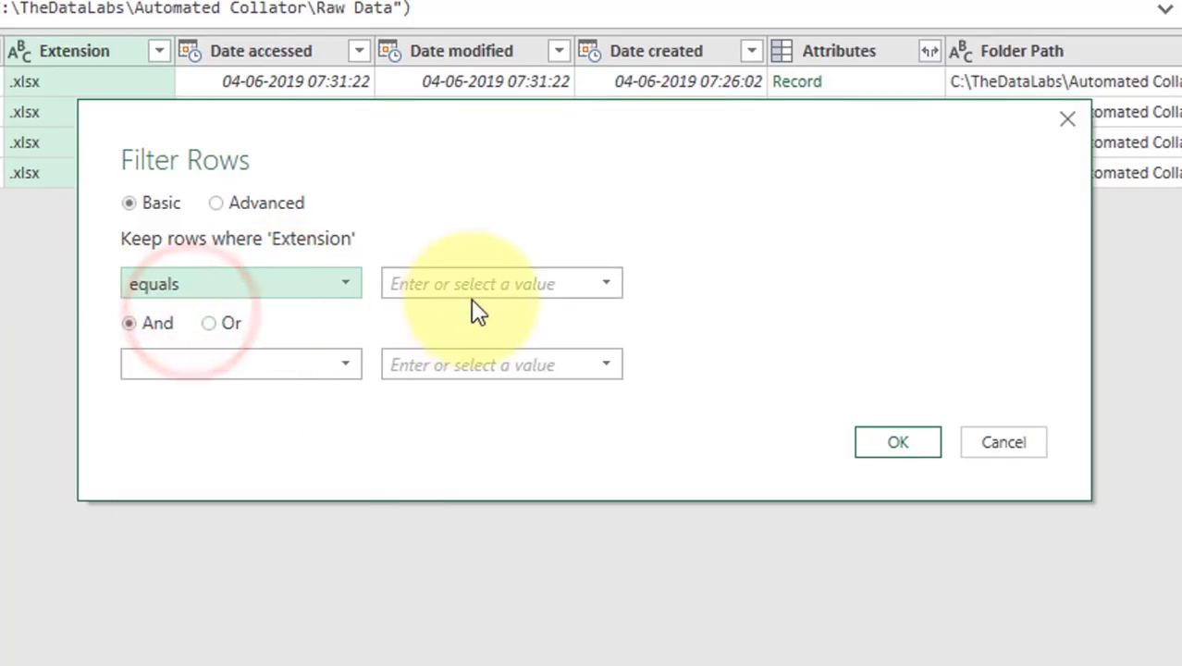
pyautogui.click(603, 286)
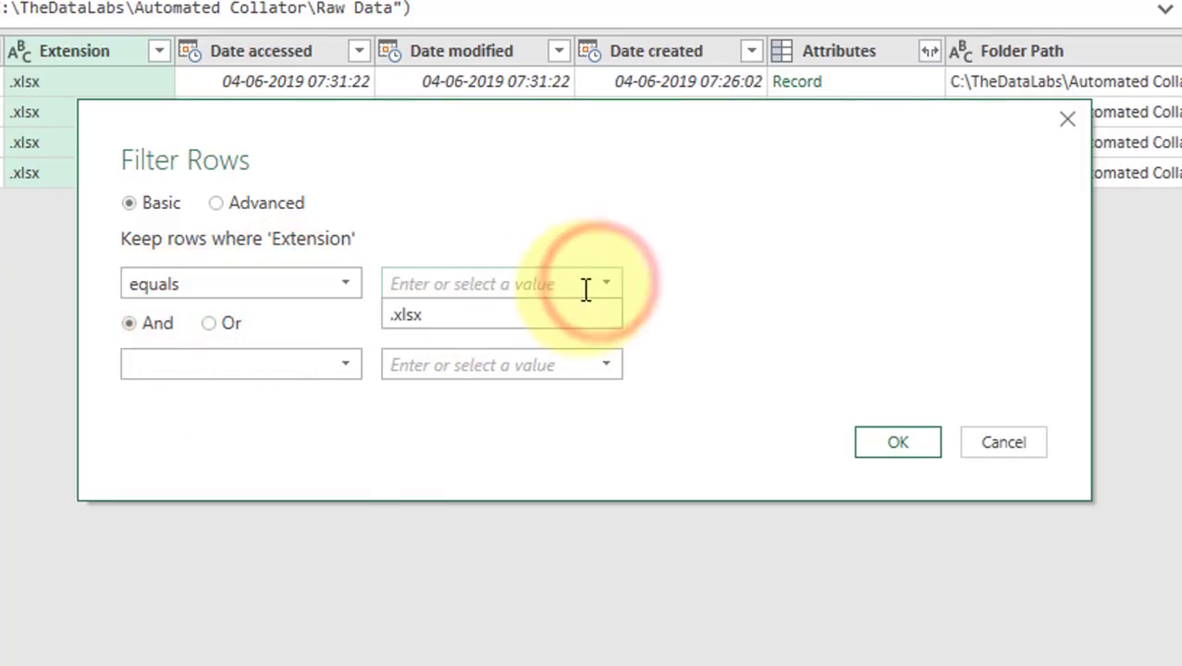
pyautogui.click(419, 316)
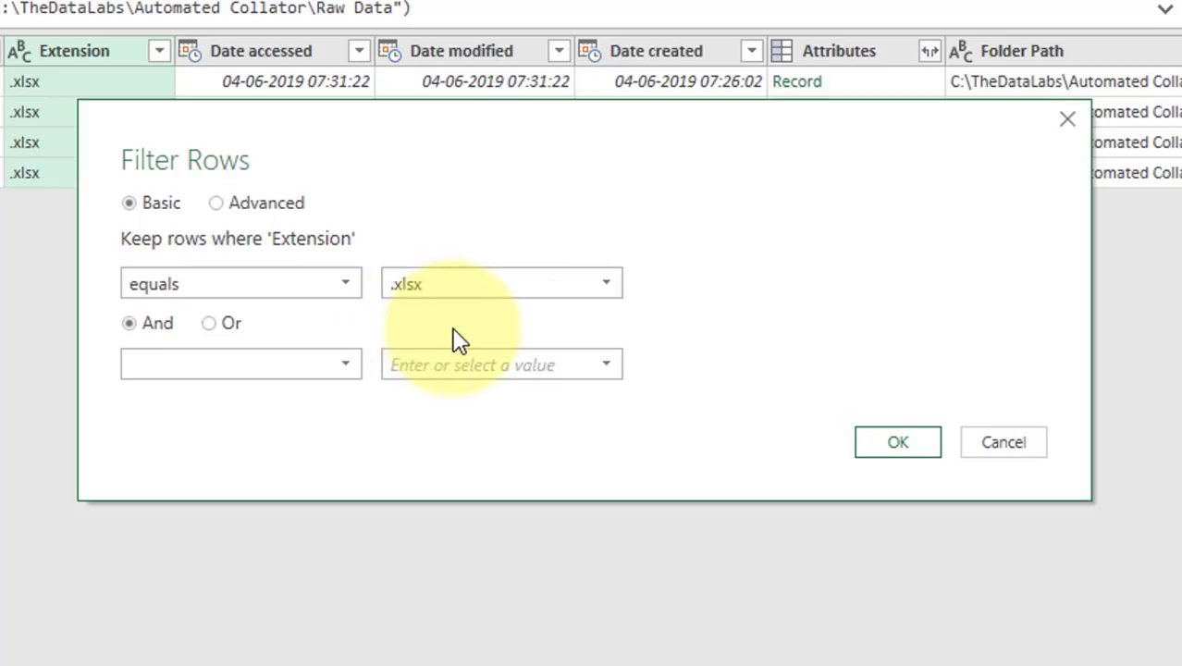
pyautogui.click(914, 442)
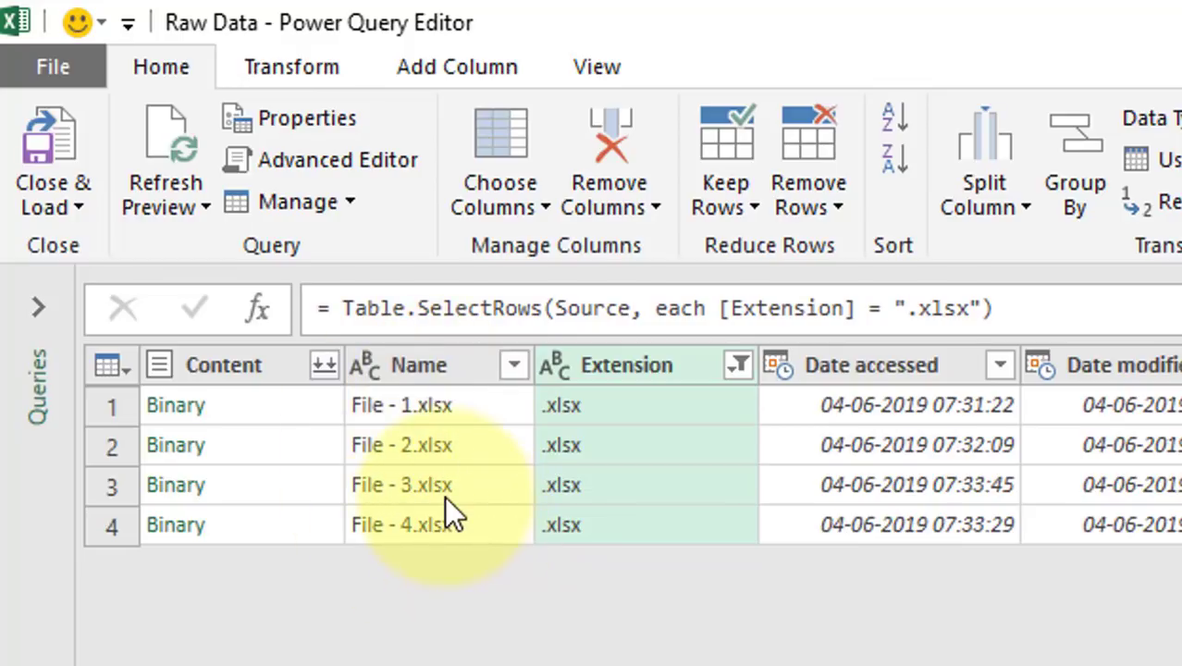
# - Combine the files of the Content column, using the first file as example and extracting the Data sheet from each
pyautogui.click(325, 366)
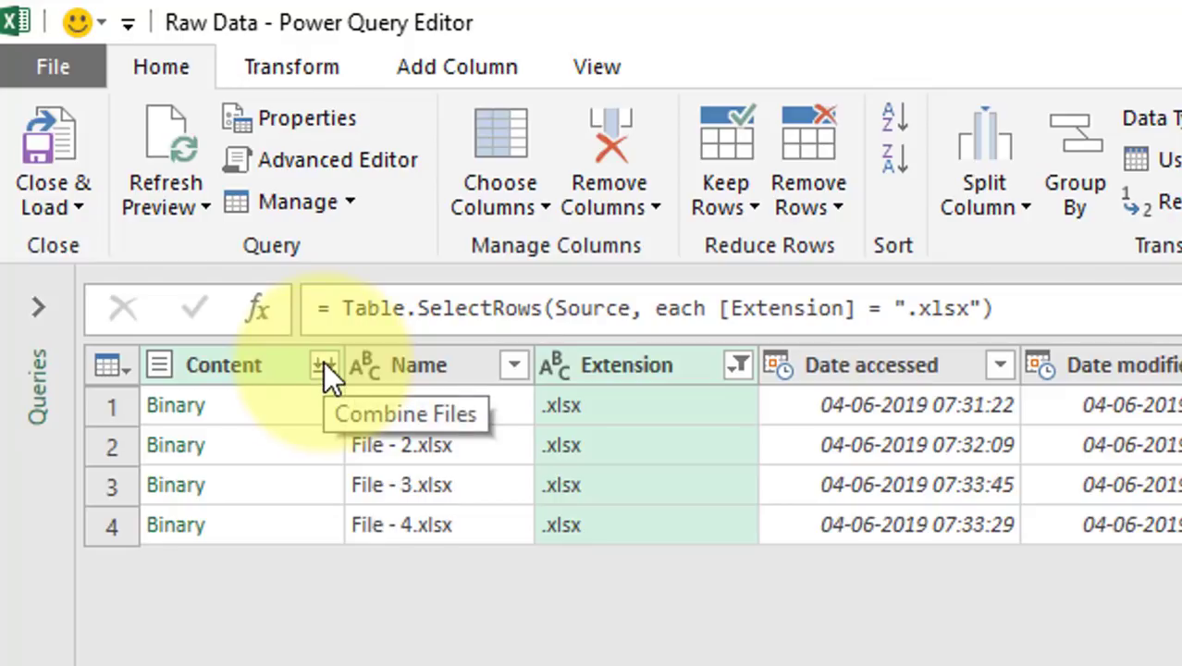
pyautogui.click(323, 363)
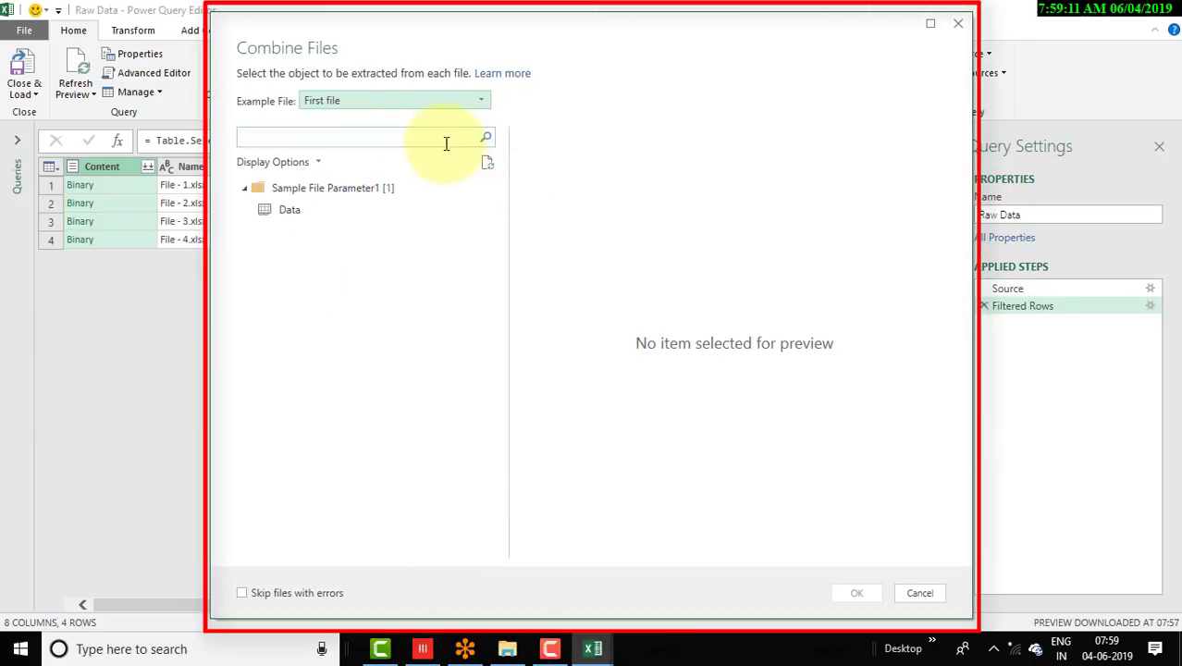
pyautogui.click(296, 214)
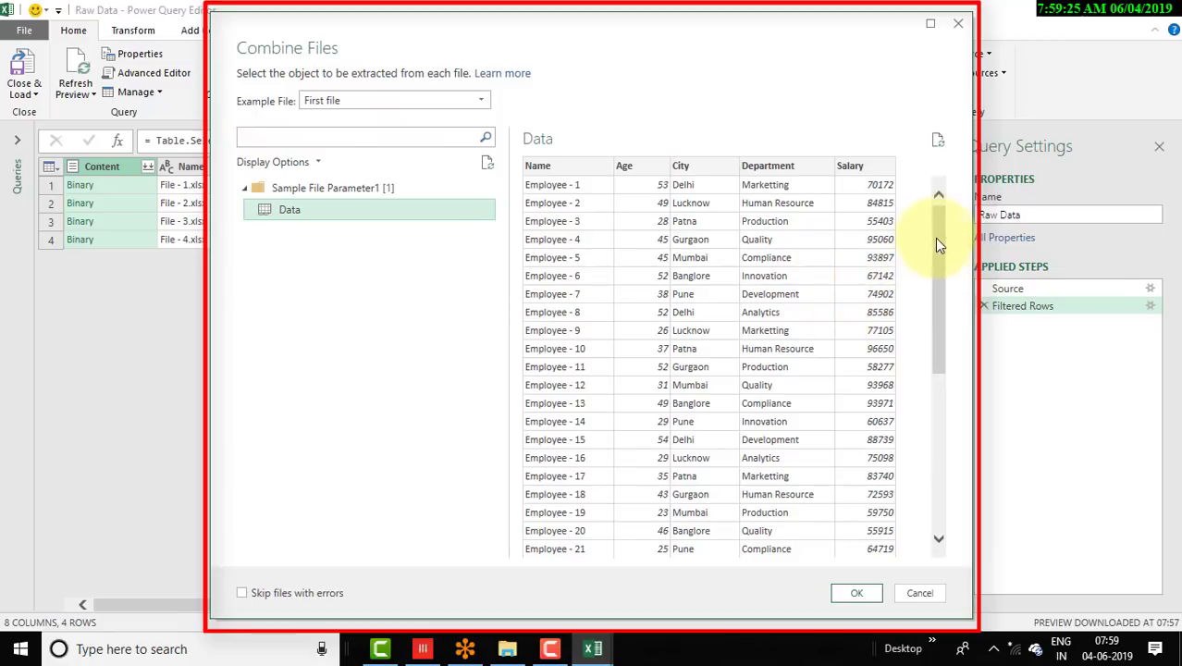
pyautogui.click(858, 592)
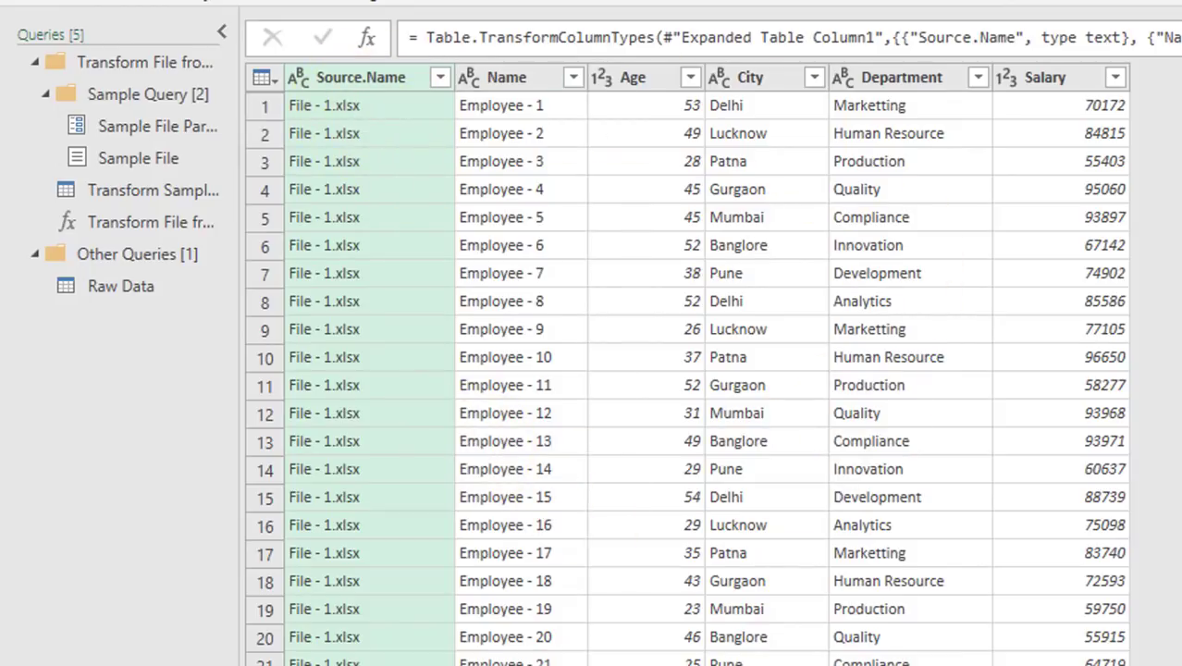
# - Examine the combined rows and the values listed in the Source.Name and Name column filters, leaving both filters unchanged
pyautogui.scroll(-9, 687, 379)
pyautogui.scroll(-20, 687, 379)
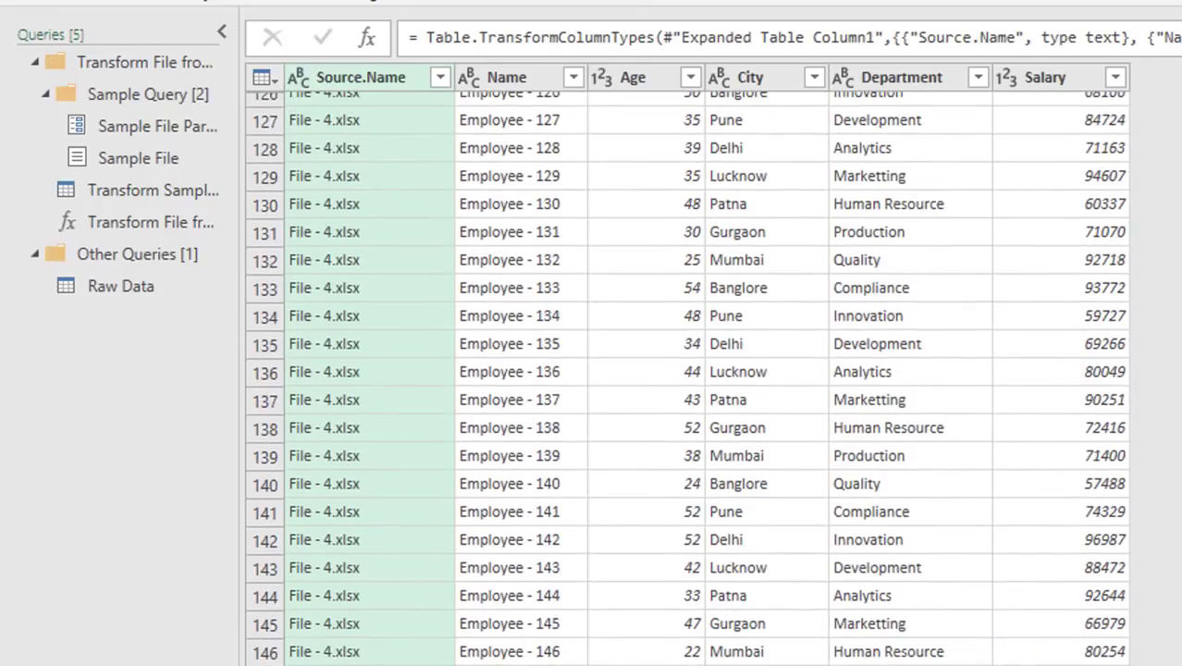
pyautogui.scroll(-3, 512, 566)
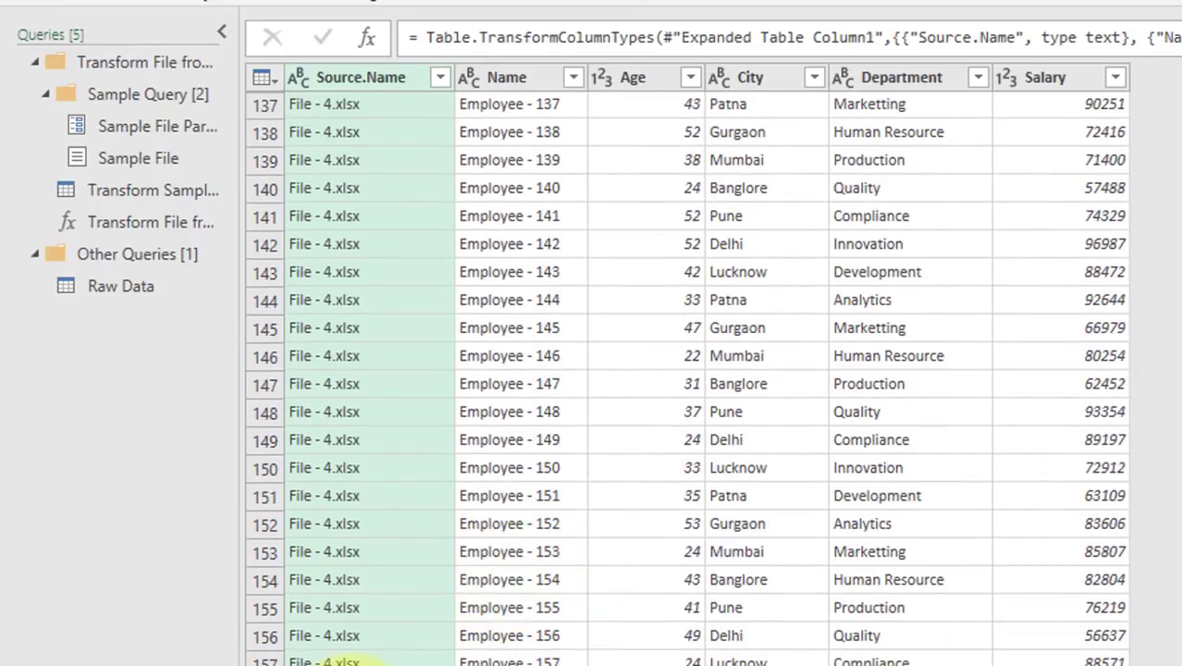
pyautogui.click(440, 78)
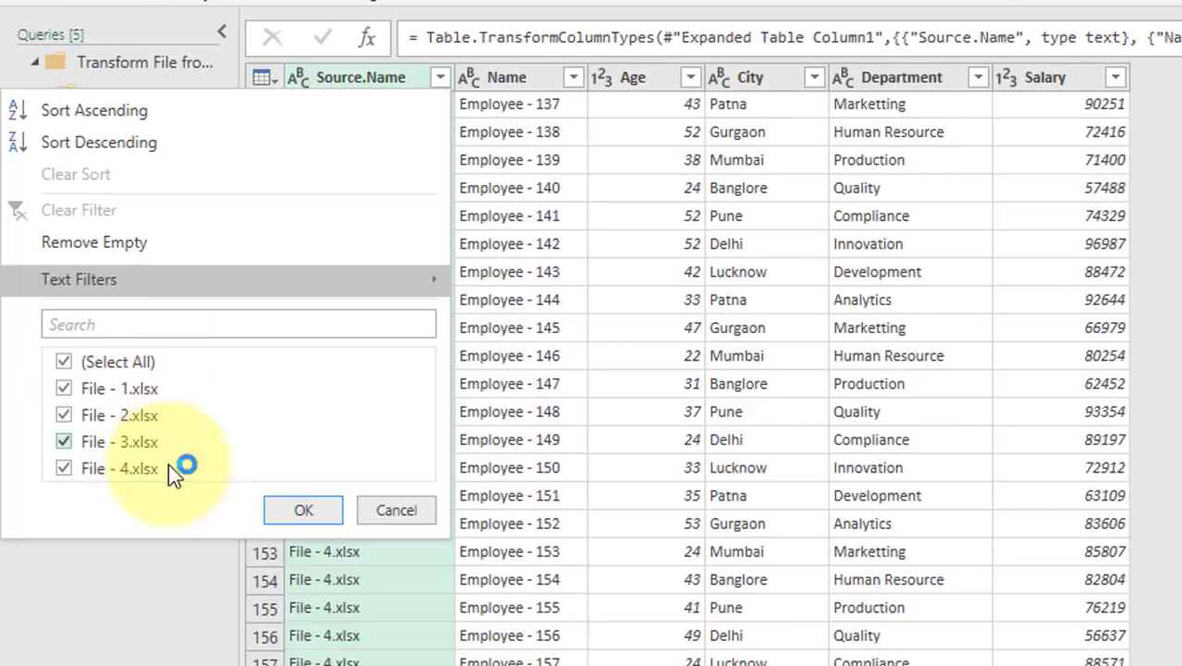
pyautogui.click(382, 509)
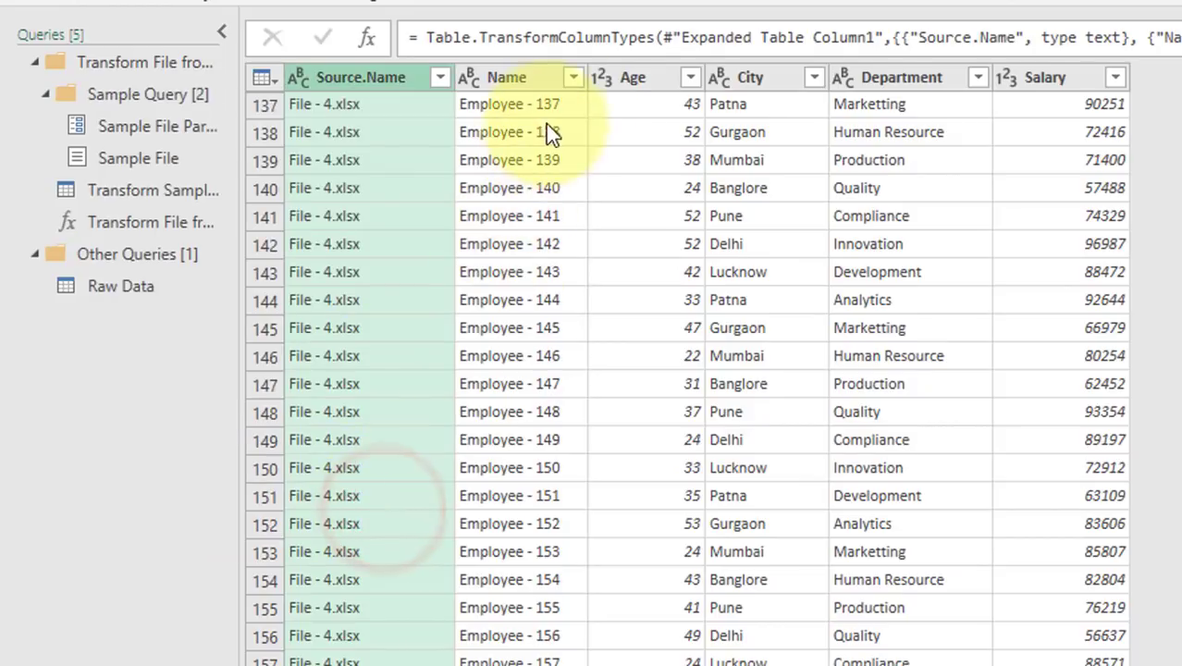
pyautogui.click(574, 77)
pyautogui.moveTo(555, 402); pyautogui.dragTo(553, 555)
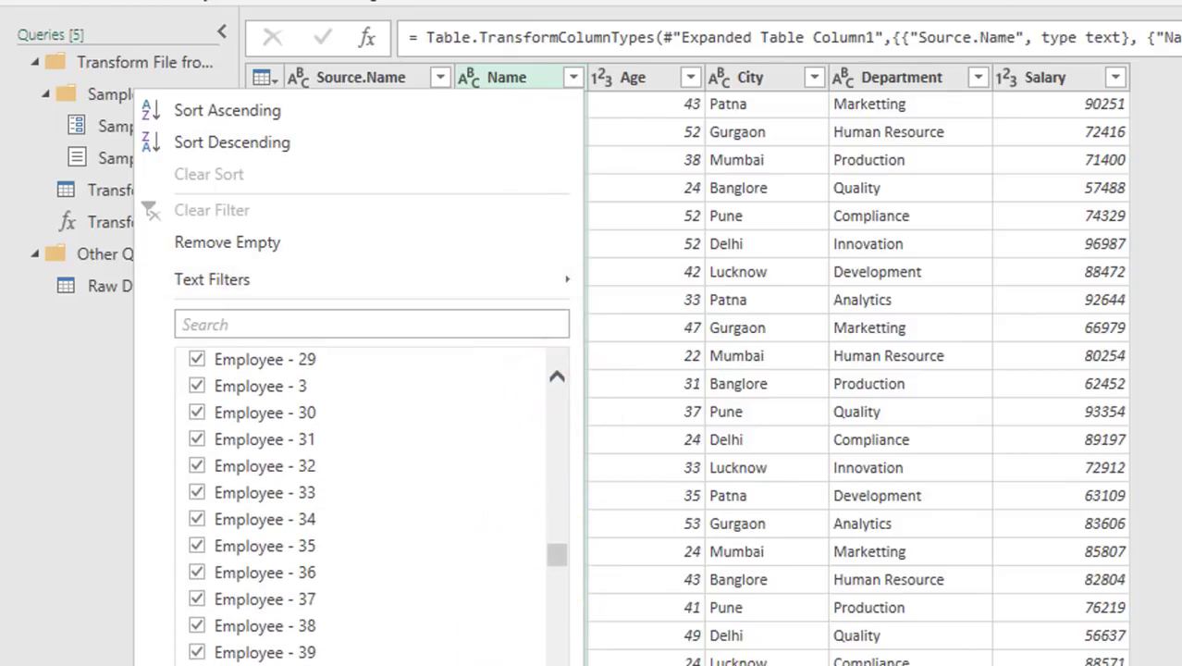
pyautogui.press('Escape')
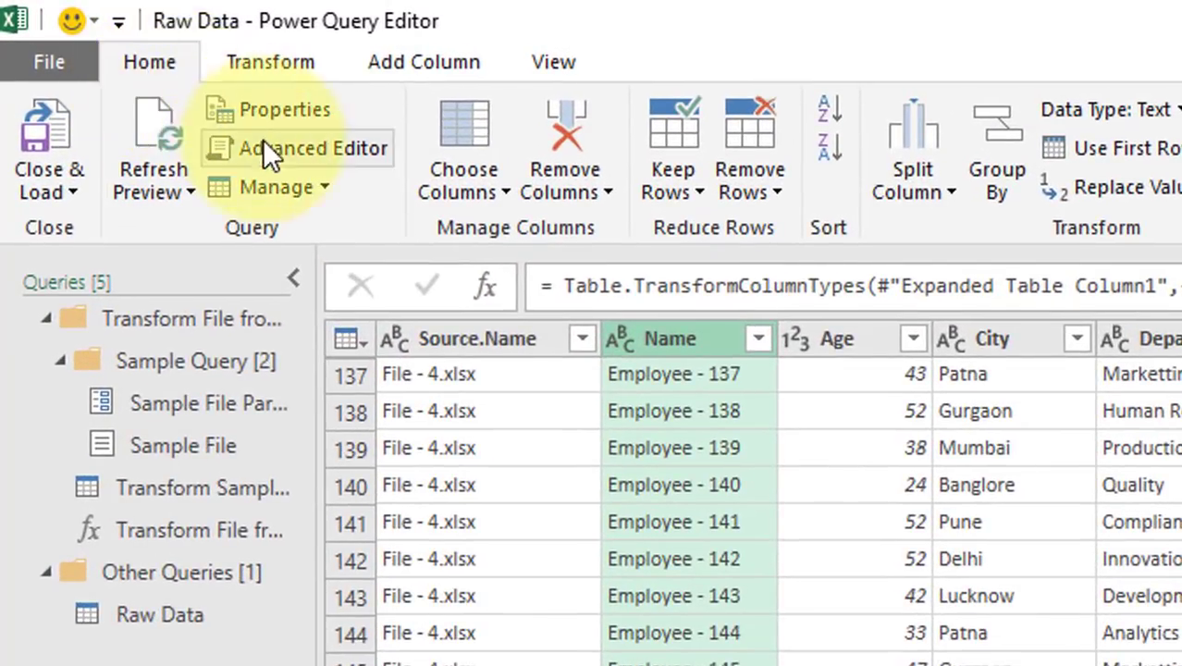
# - Inspect the Raw Data query's code in the Advanced Editor and close it without changes
pyautogui.click(270, 147)
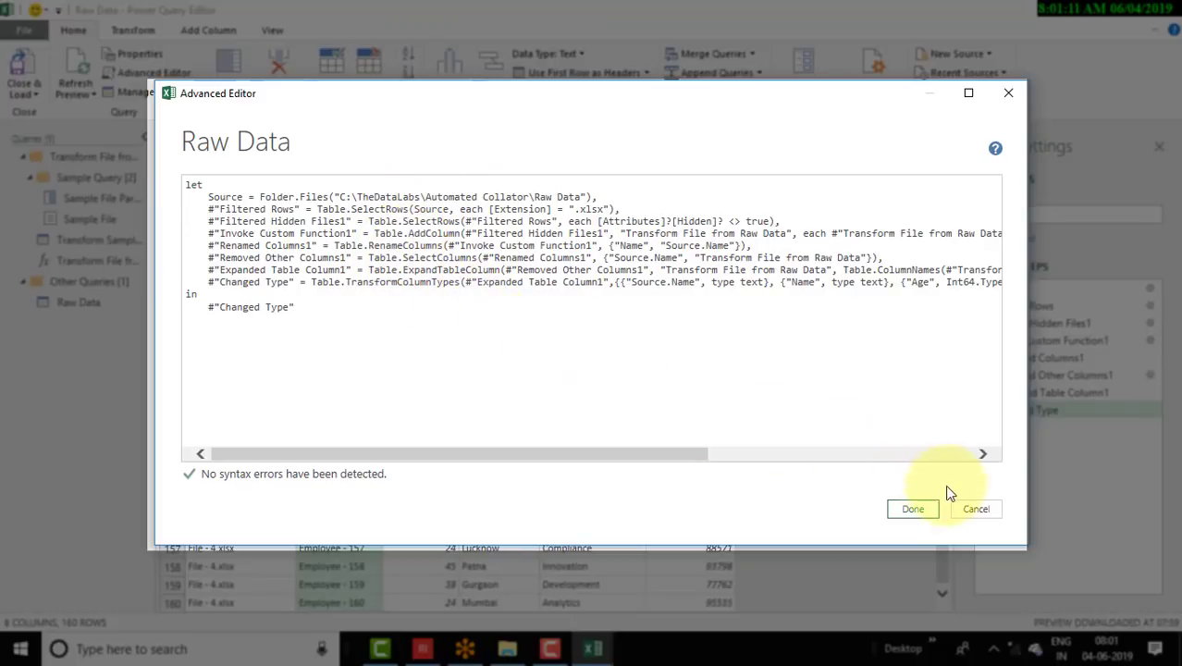
pyautogui.click(963, 510)
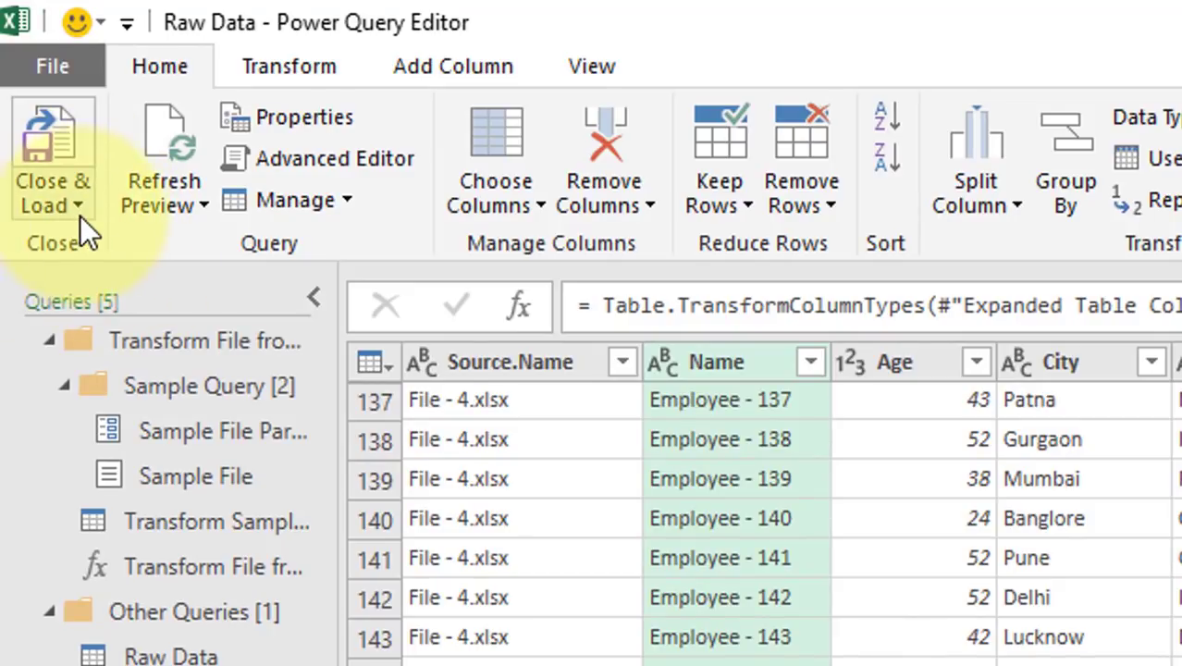
# - Close the query editor and load the combined data as a table into a new worksheet
pyautogui.click(79, 206)
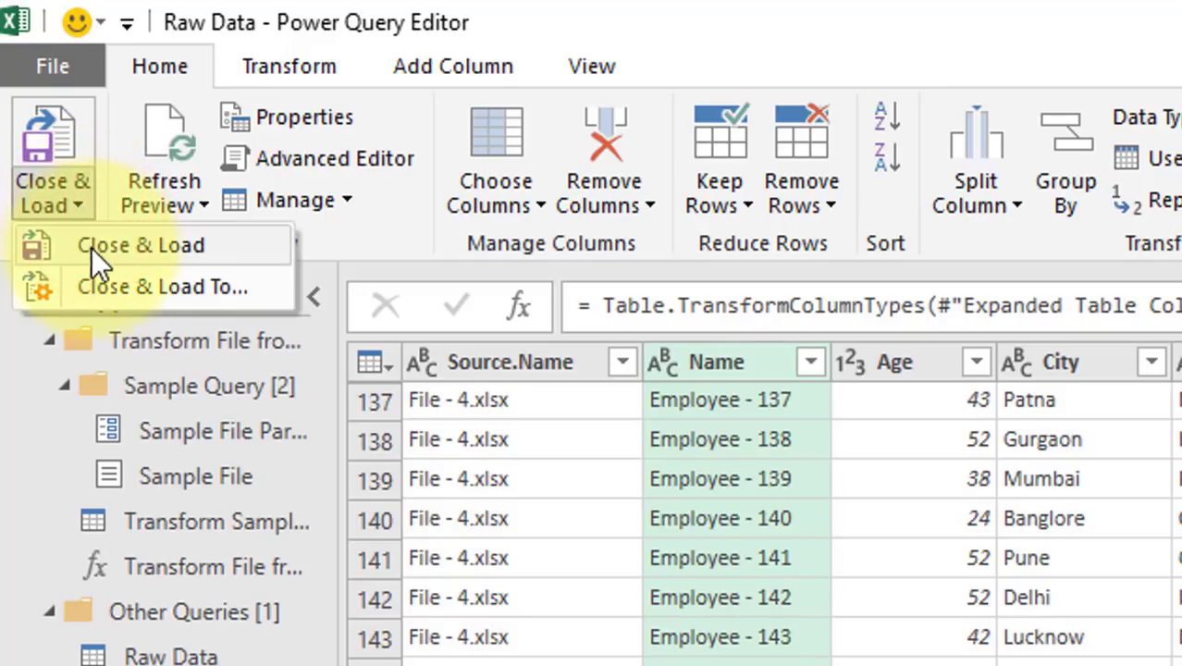
pyautogui.click(103, 284)
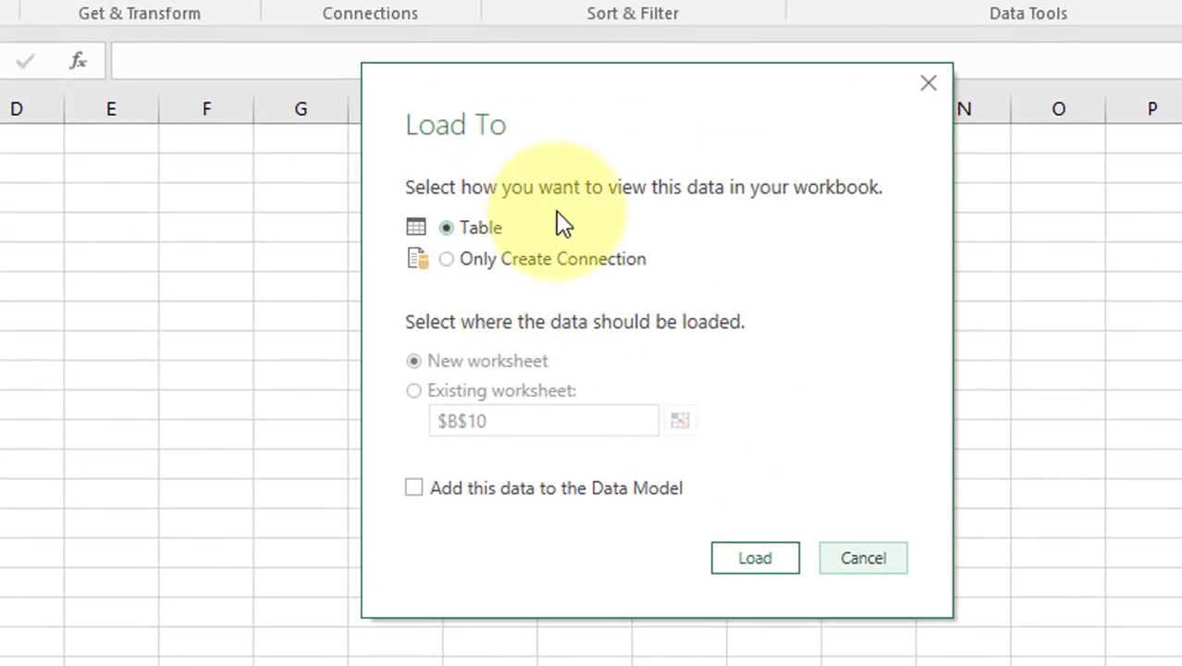
pyautogui.click(757, 558)
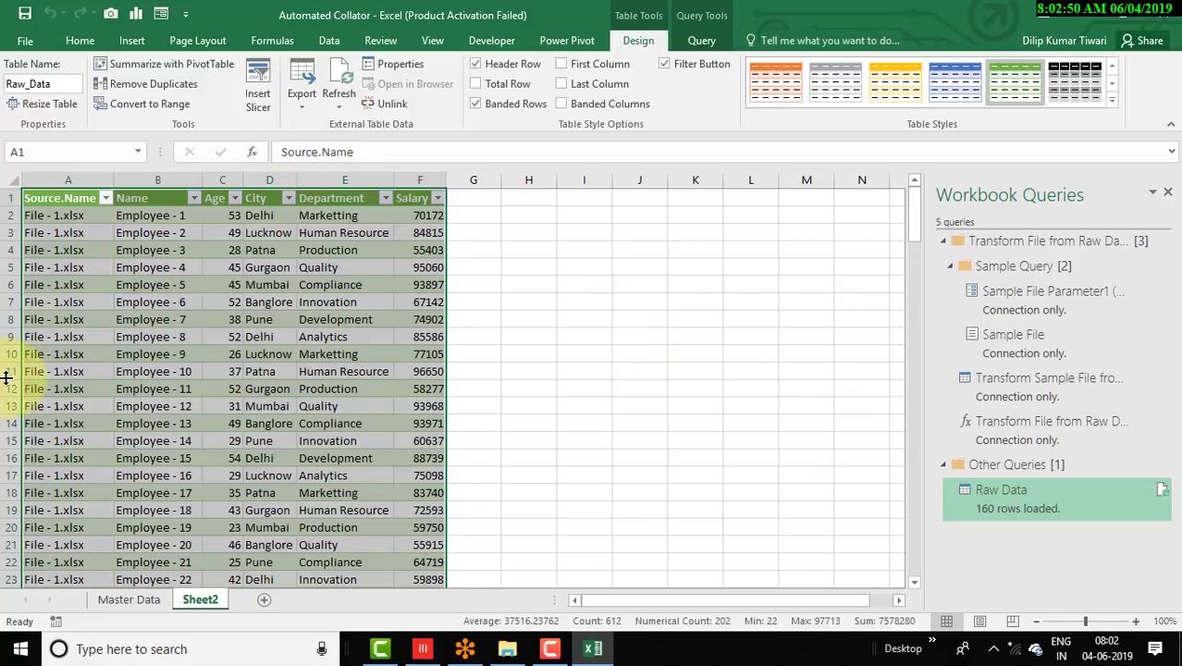
# - Rename the sheet holding the loaded table to Master Data_ and delete the empty Master Data sheet
pyautogui.doubleClick(210, 599)
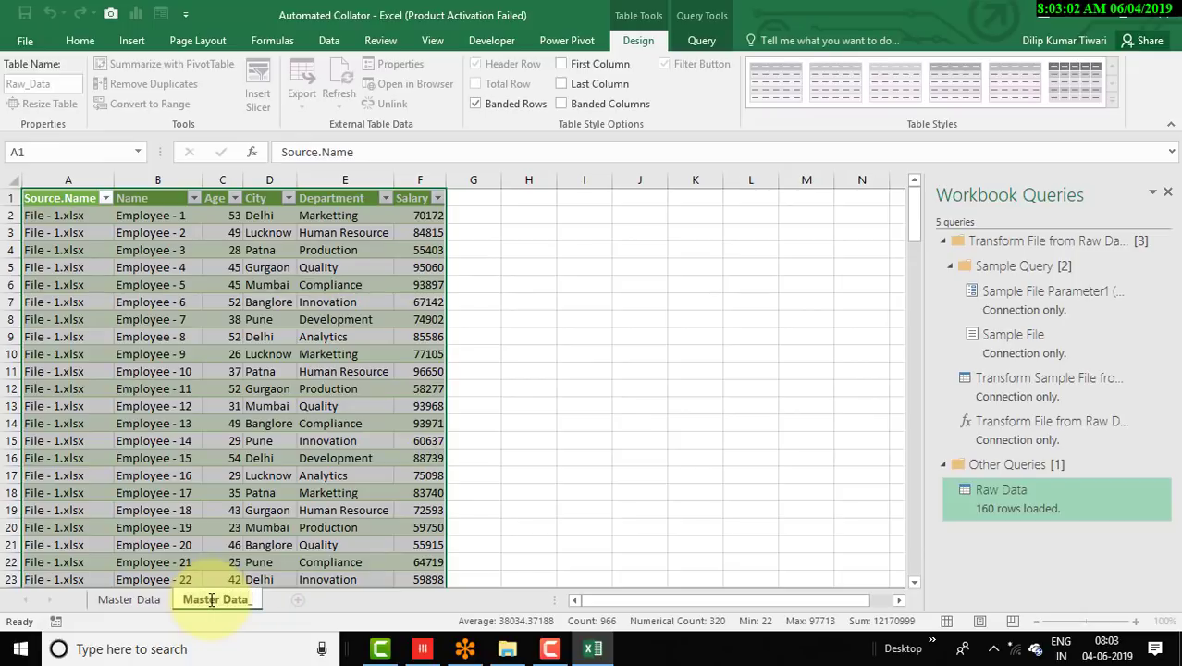
pyautogui.click(124, 477)
pyautogui.click(131, 597)
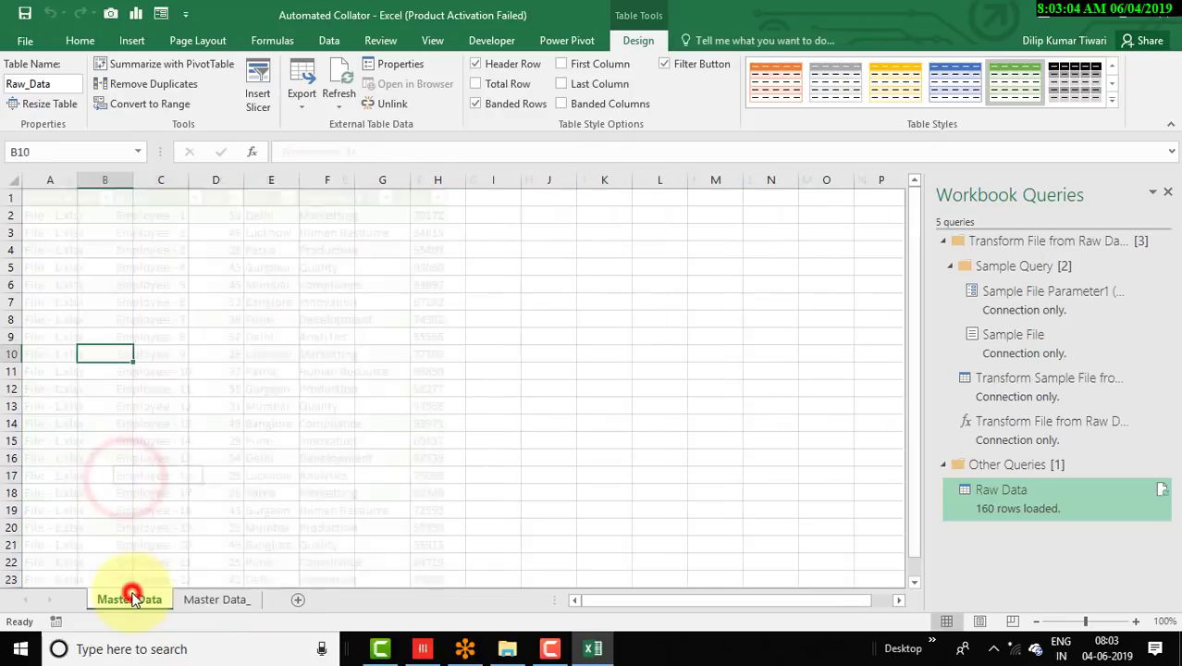
pyautogui.rightClick(131, 597)
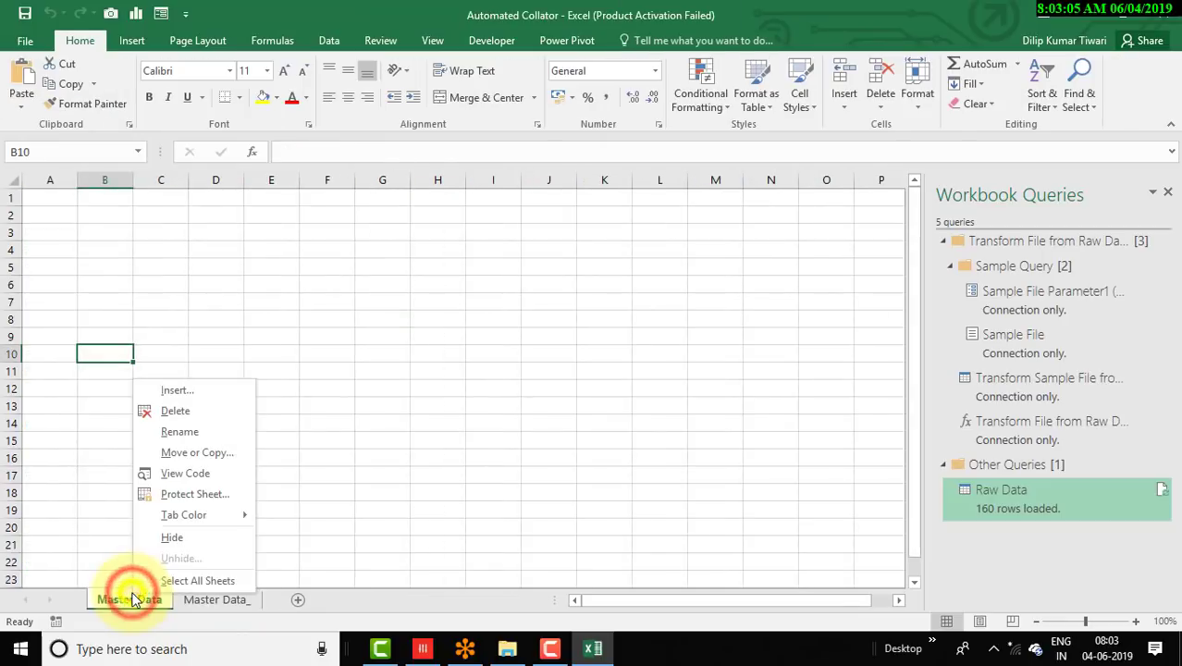
pyautogui.click(176, 414)
# - Rename the remaining sheet to Master Data
pyautogui.doubleClick(151, 600)
pyautogui.press('BackSpace')
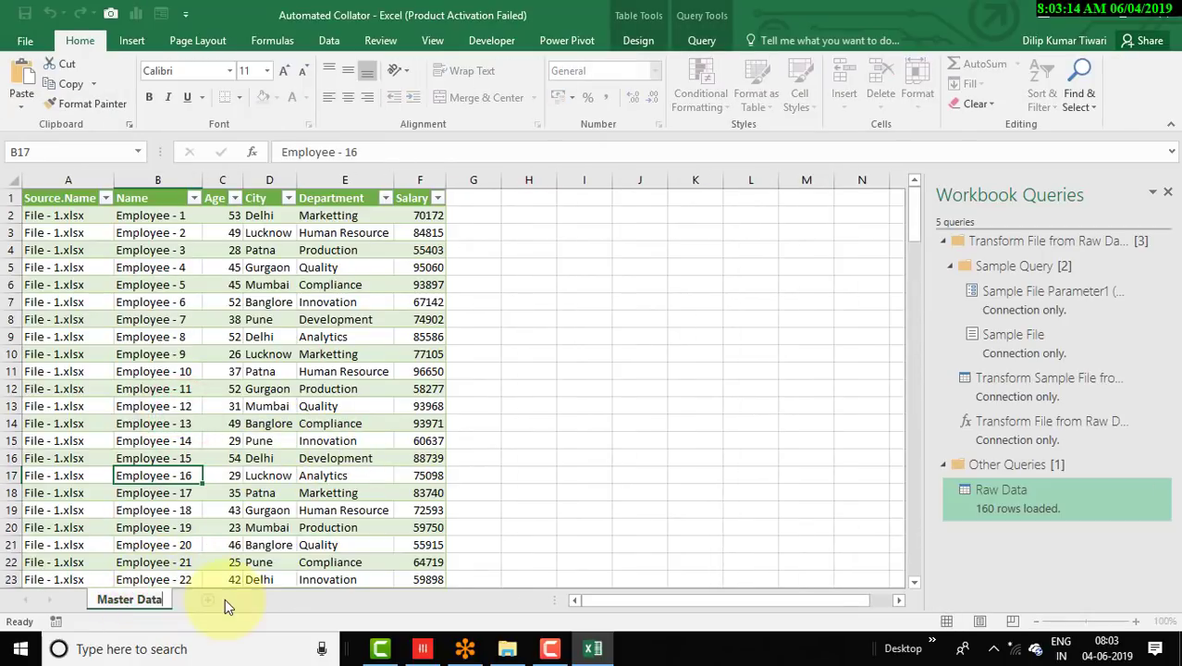
pyautogui.press('Return')
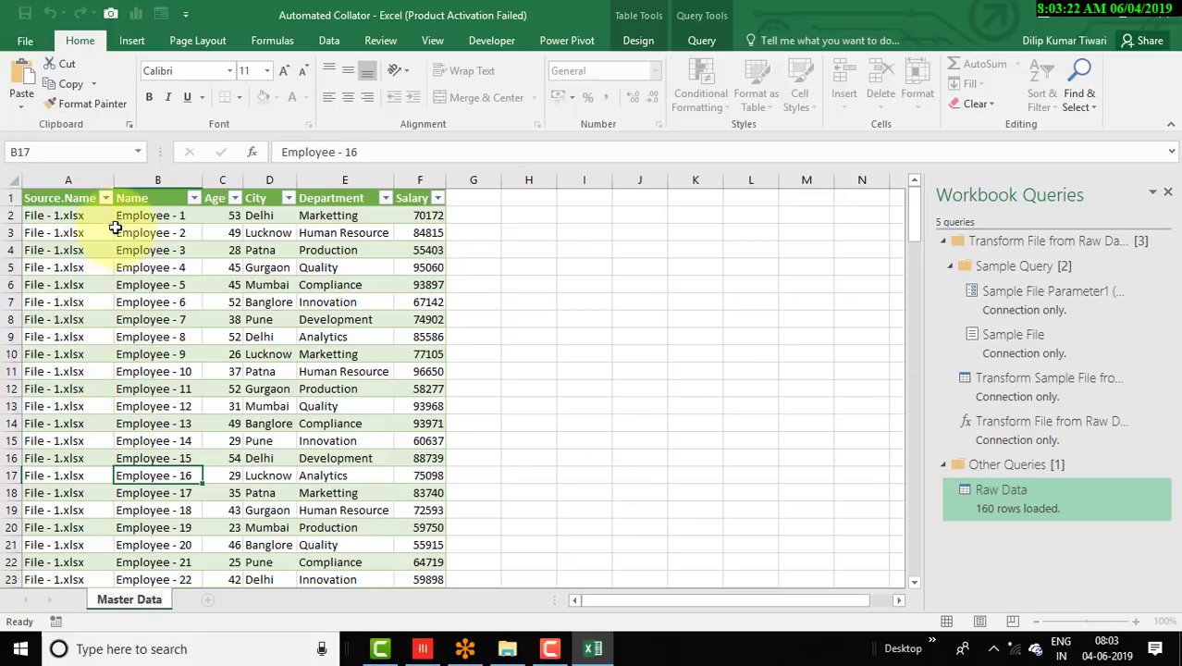
# - Check the values listed in the Source.Name and Name column filters of the loaded table, leaving both unfiltered
pyautogui.click(106, 199)
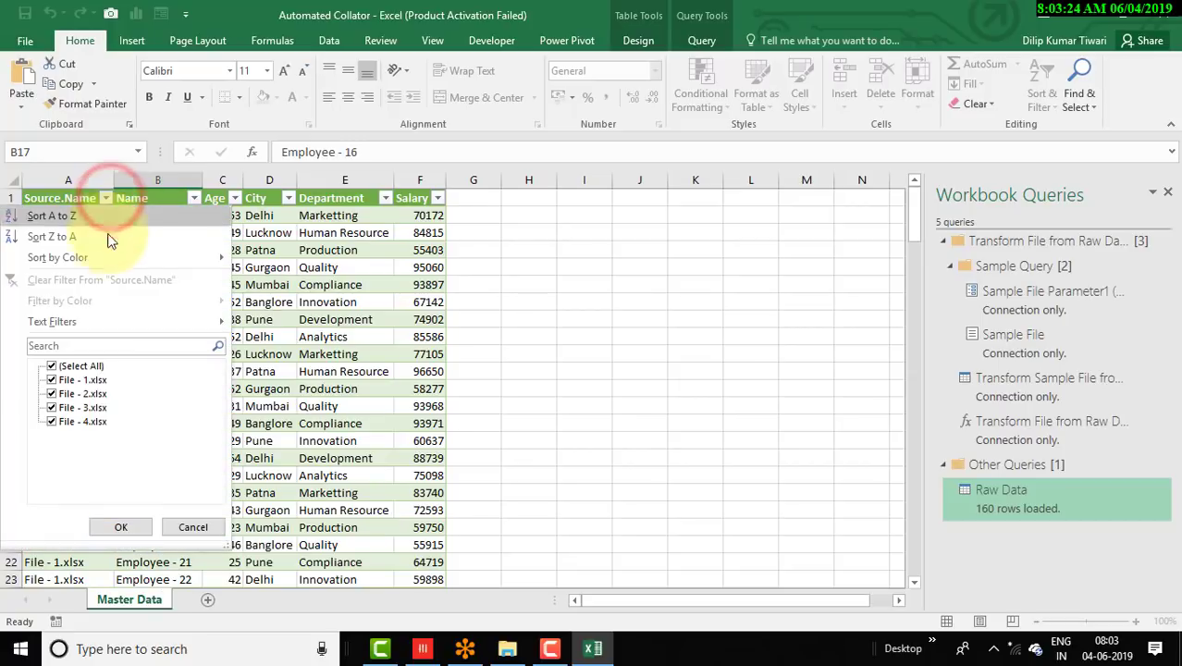
pyautogui.click(172, 527)
pyautogui.click(193, 198)
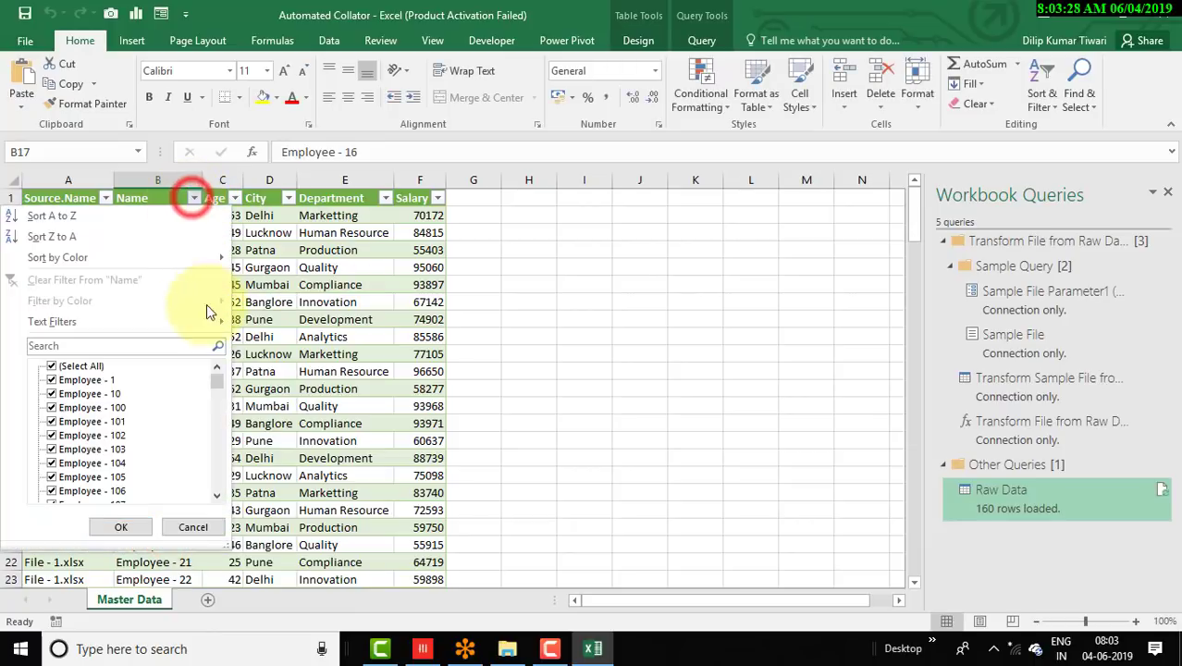
pyautogui.moveTo(218, 375); pyautogui.dragTo(198, 541)
pyautogui.click(191, 524)
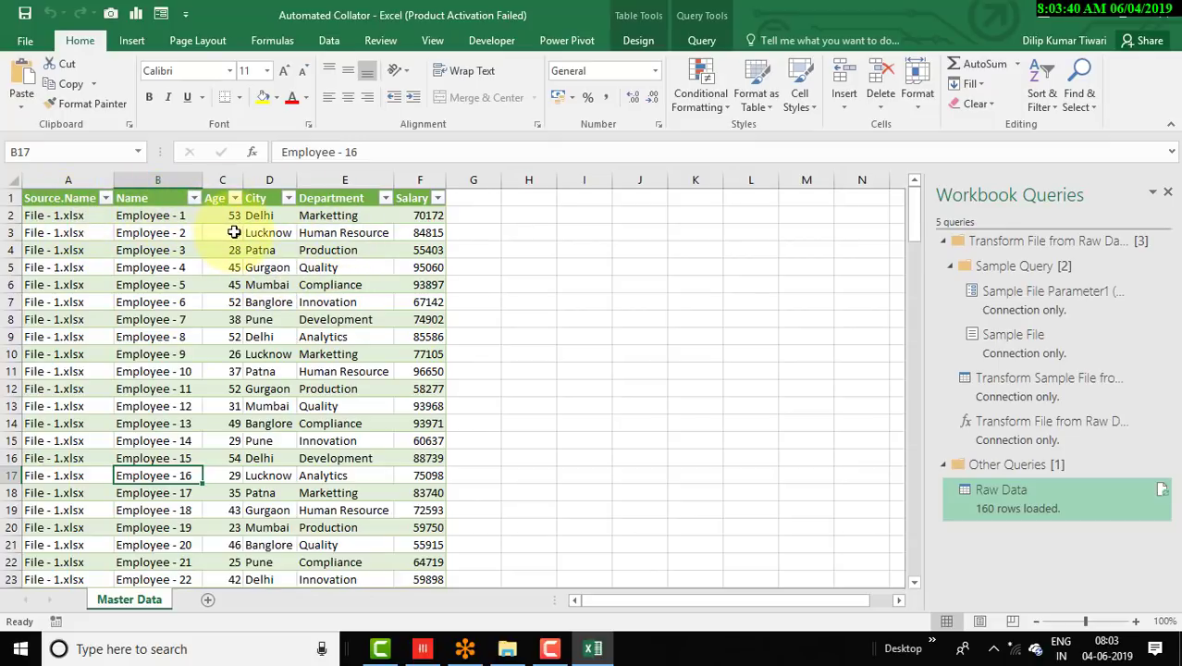
pyautogui.click(198, 272)
pyautogui.rightClick(198, 274)
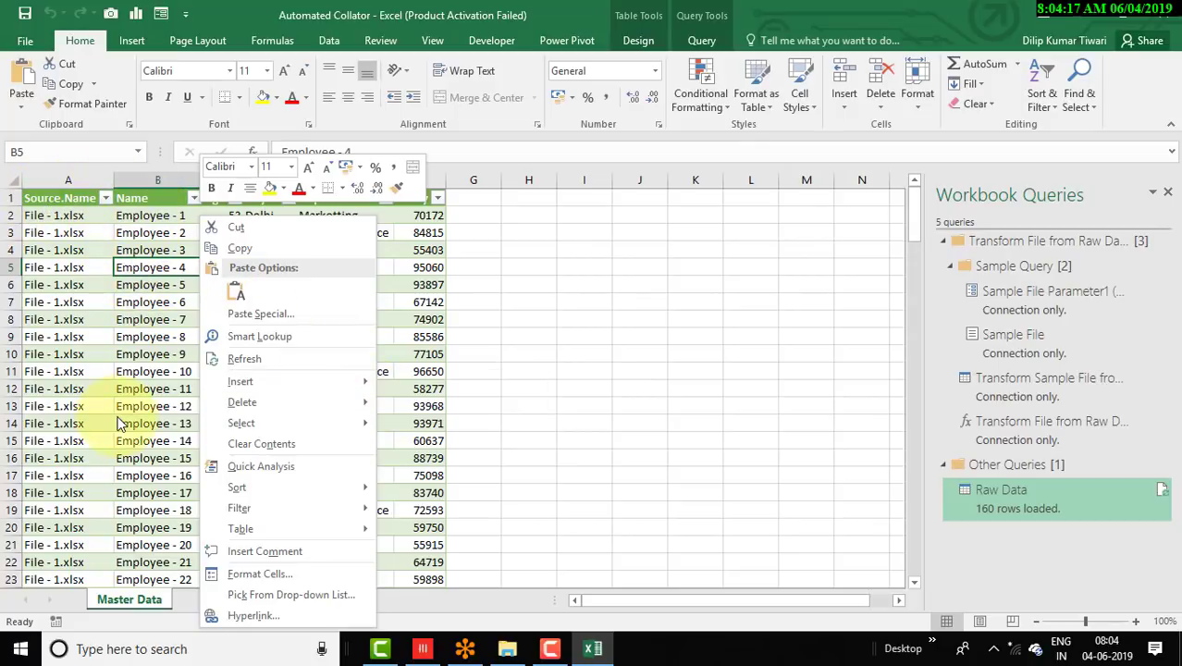
pyautogui.press('Escape')
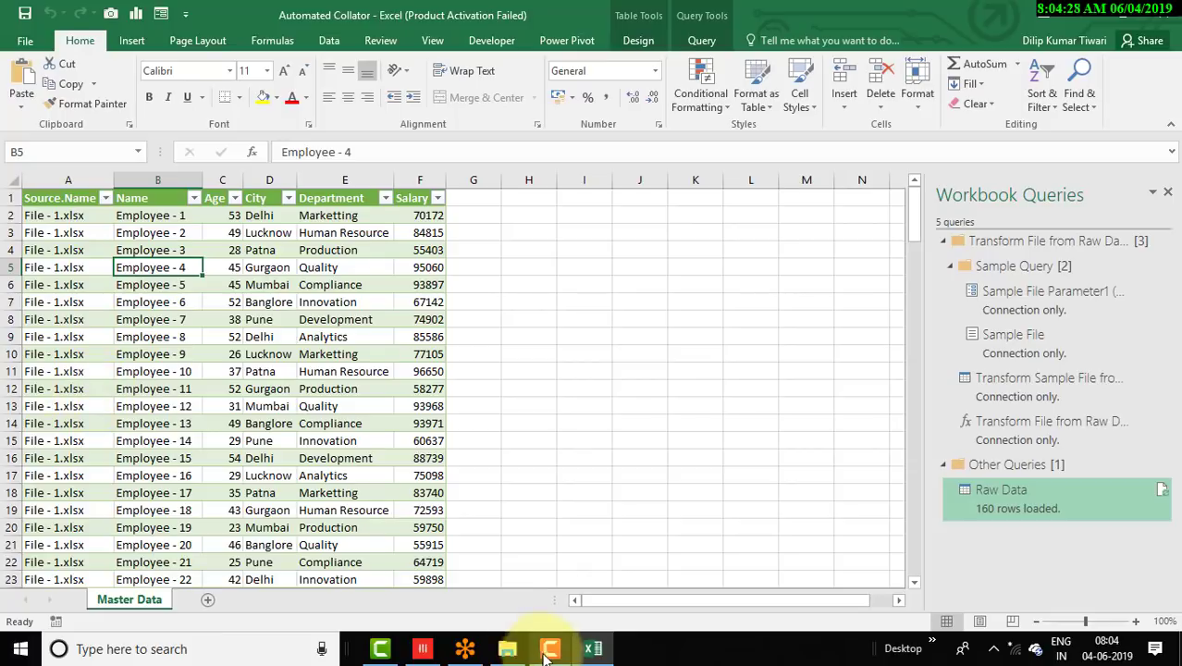
# - Switch to the Raw Data folder in File Explorer and make a copy of File - 4 there
pyautogui.moveTo(514, 653)
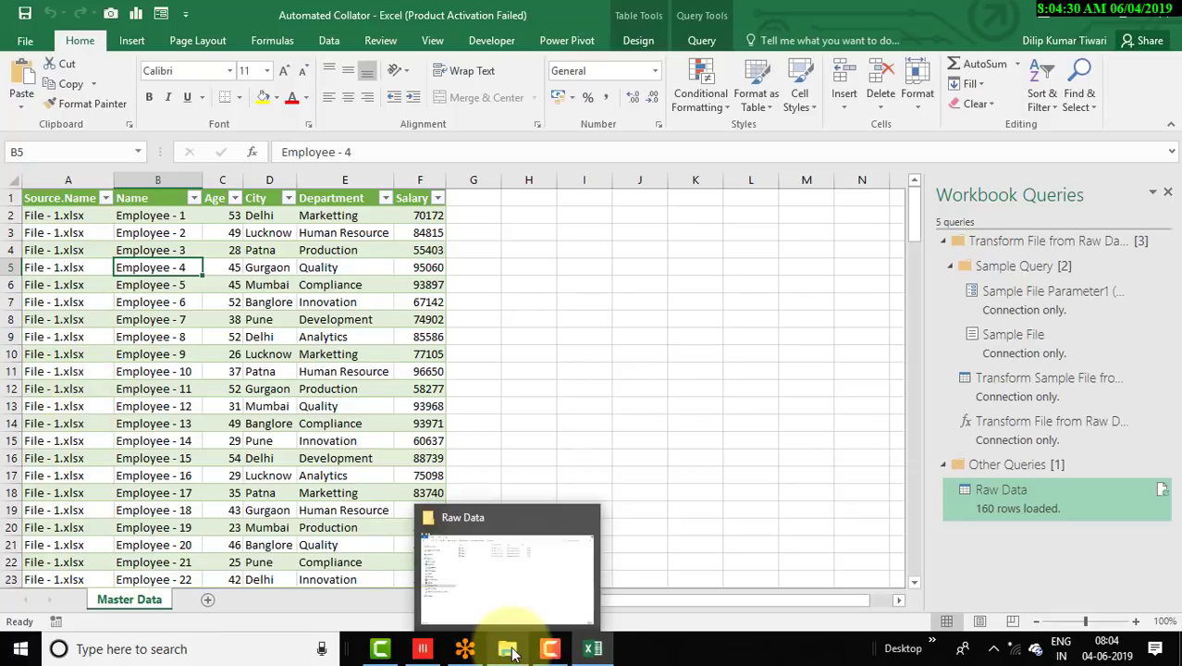
pyautogui.click(510, 594)
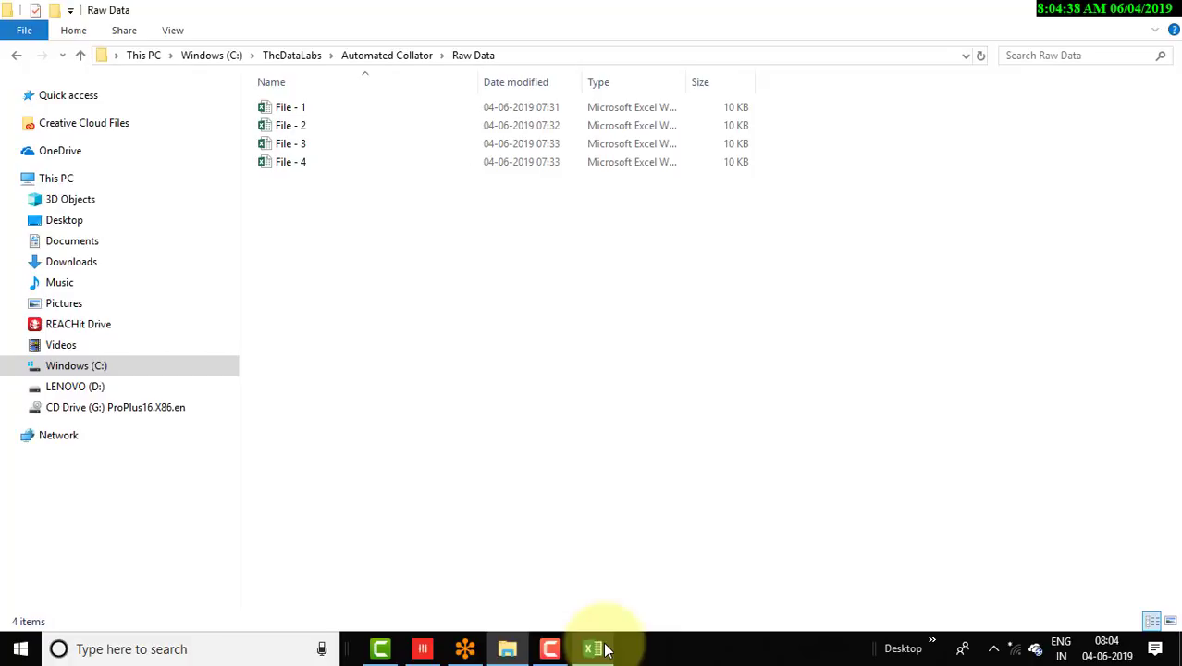
pyautogui.moveTo(606, 650)
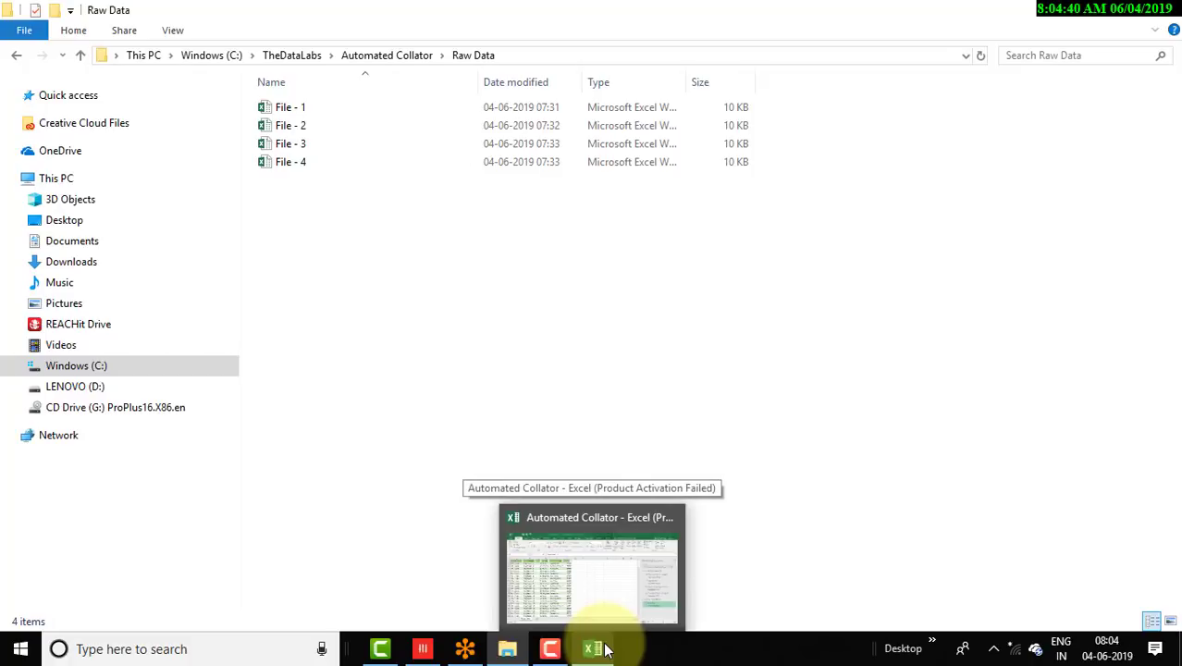
pyautogui.click(403, 320)
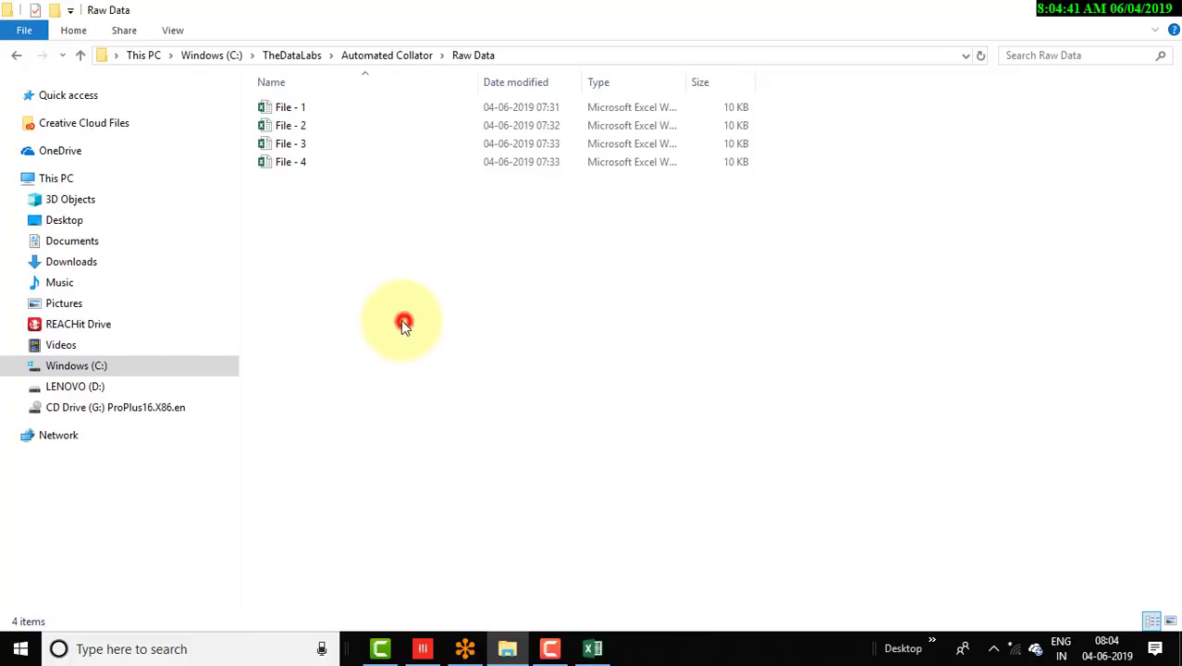
pyautogui.click(296, 164)
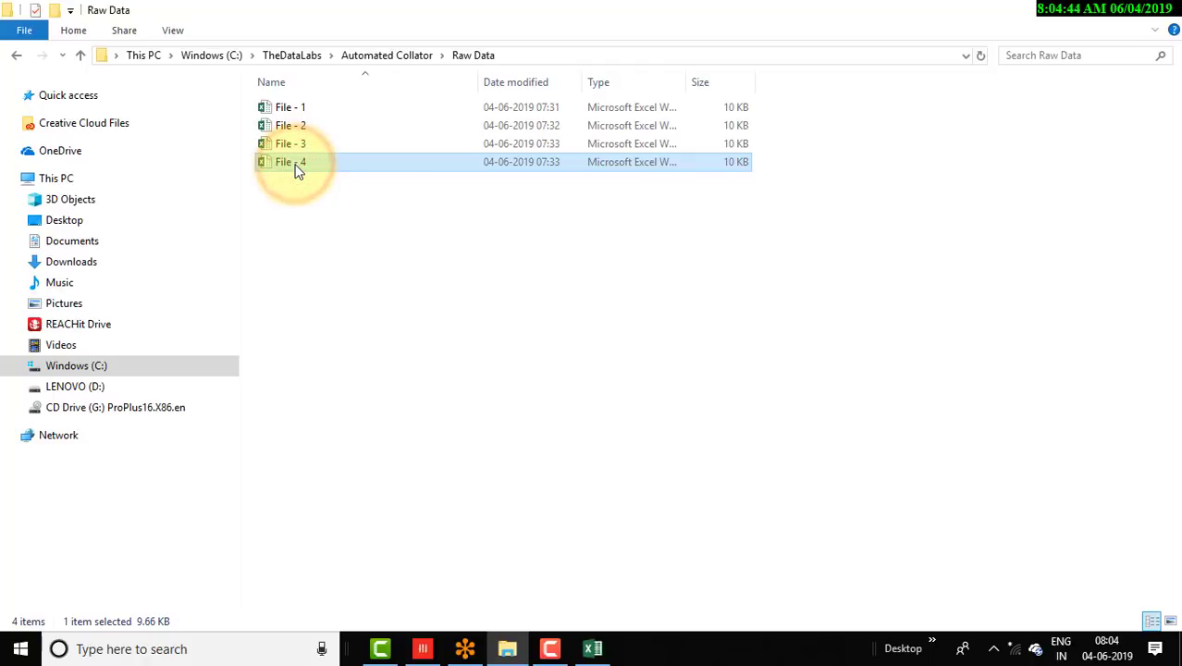
pyautogui.rightClick(298, 171)
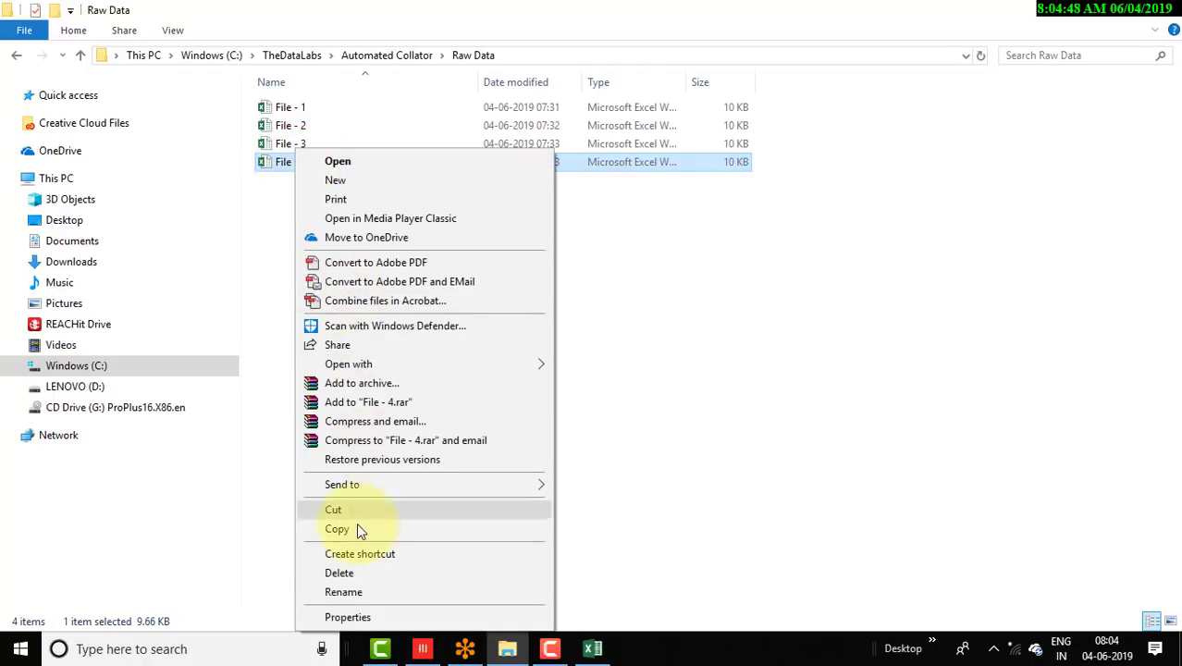
pyautogui.click(357, 527)
pyautogui.rightClick(299, 276)
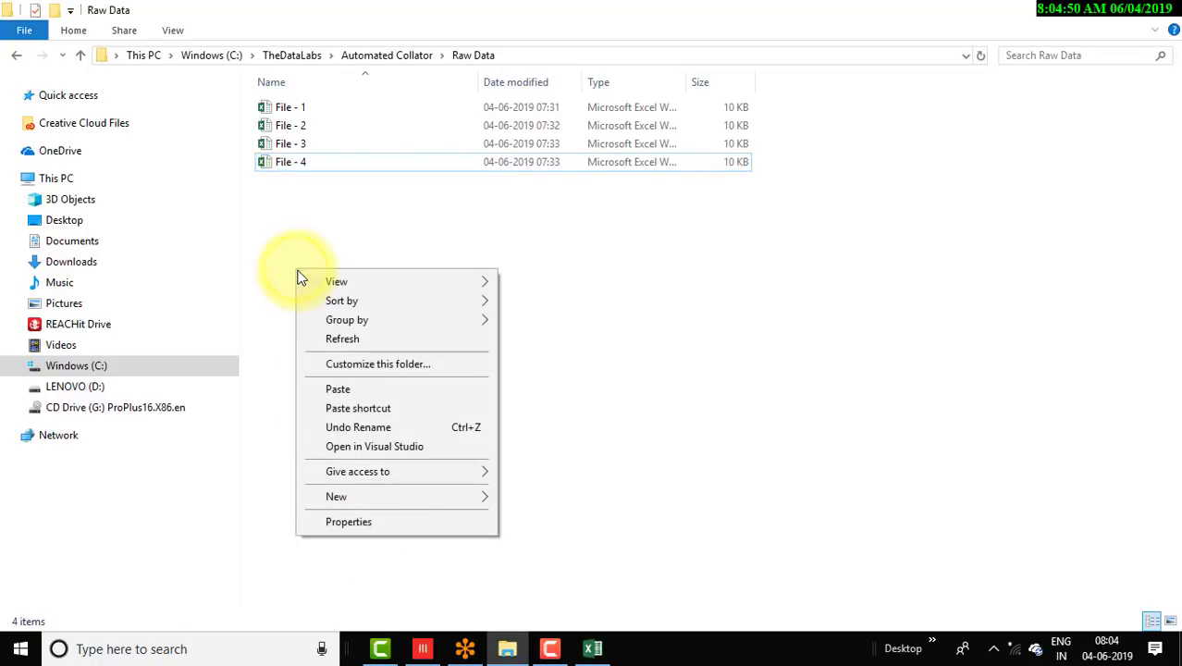
pyautogui.click(345, 395)
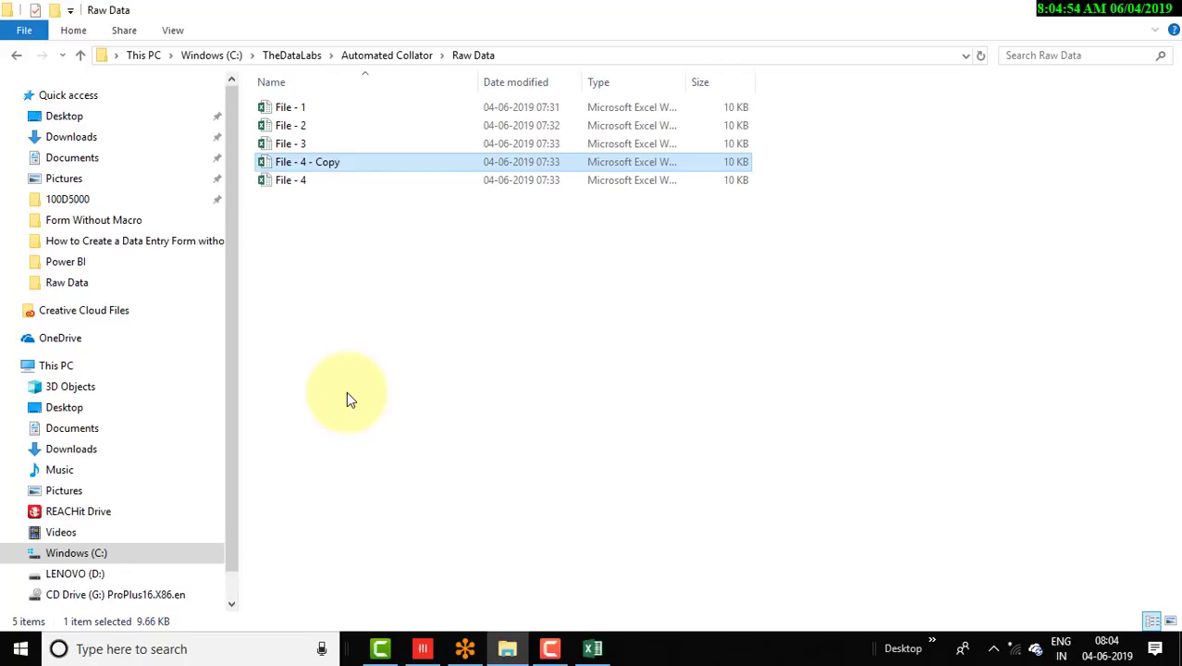
# - Rename the copied workbook to File - 5
pyautogui.press('F2')
pyautogui.press('End')
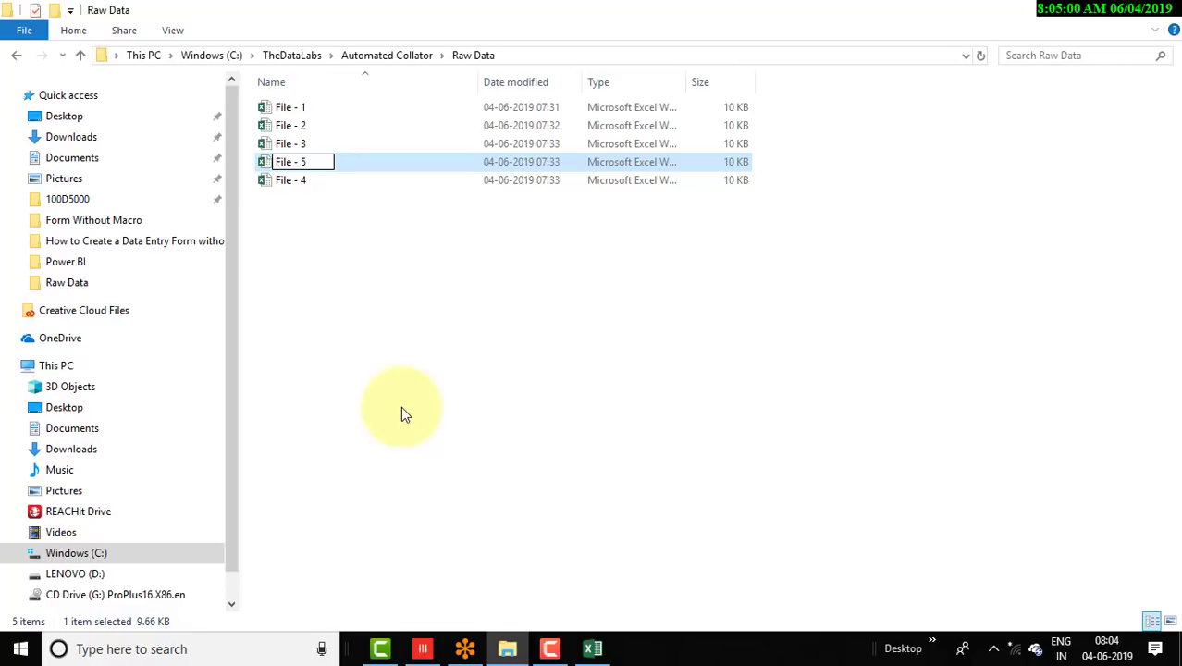
pyautogui.write('5')
pyautogui.press('Return')
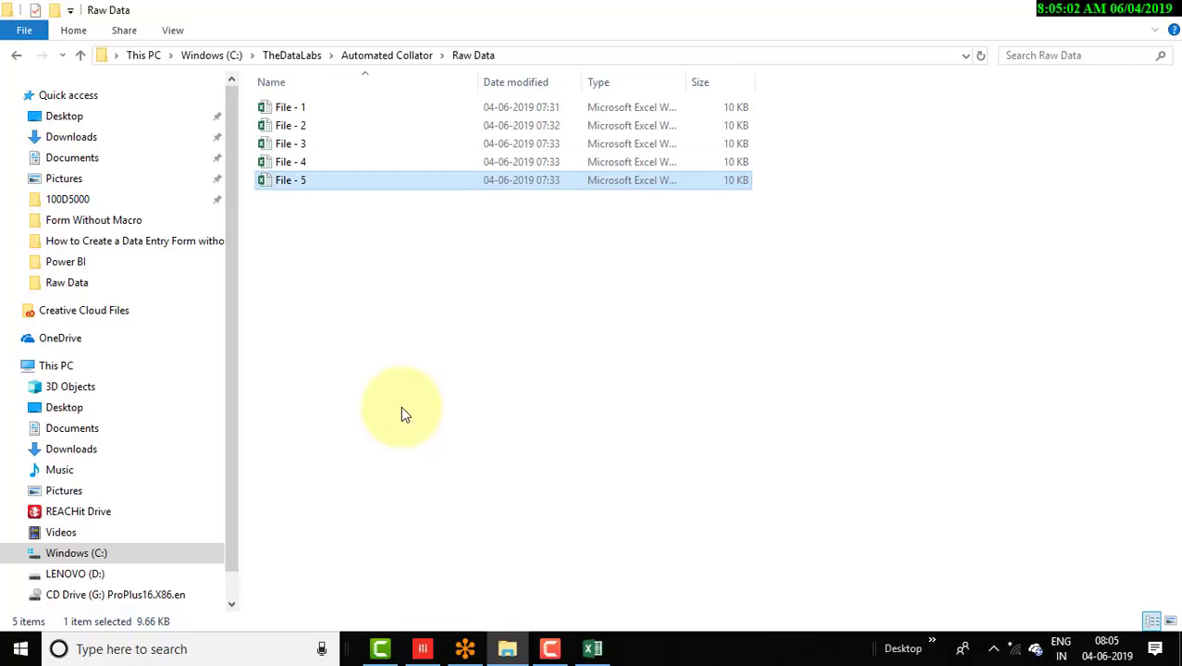
# - Open the File - 5 workbook and check how far its Name column extends
pyautogui.hotkey('alt', 'Tab')
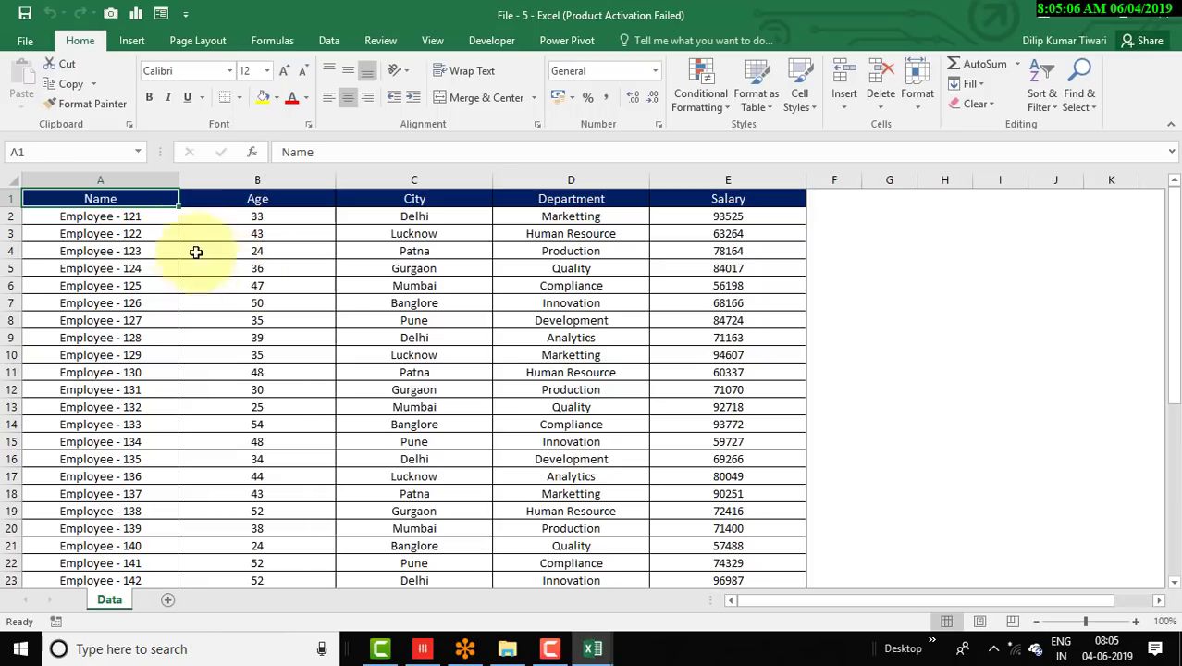
pyautogui.click(151, 216)
pyautogui.hotkey('ctrl', 'Down')
pyautogui.press('Down')
pyautogui.press('Up')
pyautogui.hotkey('ctrl', 'Up')
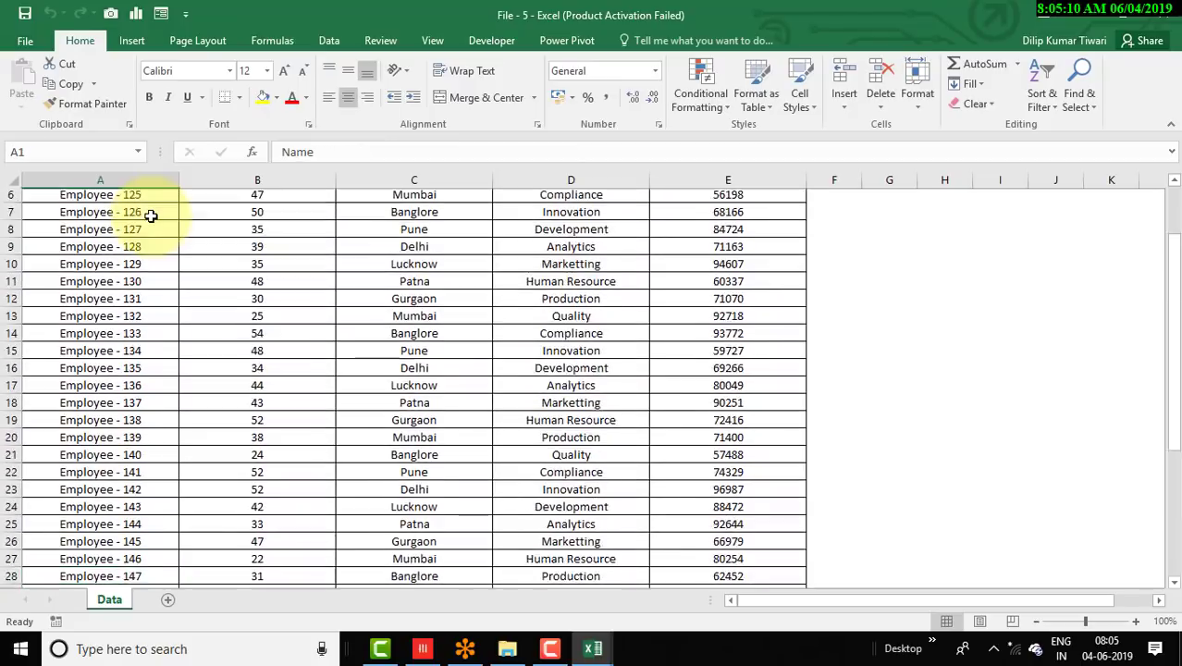
pyautogui.press('Down')
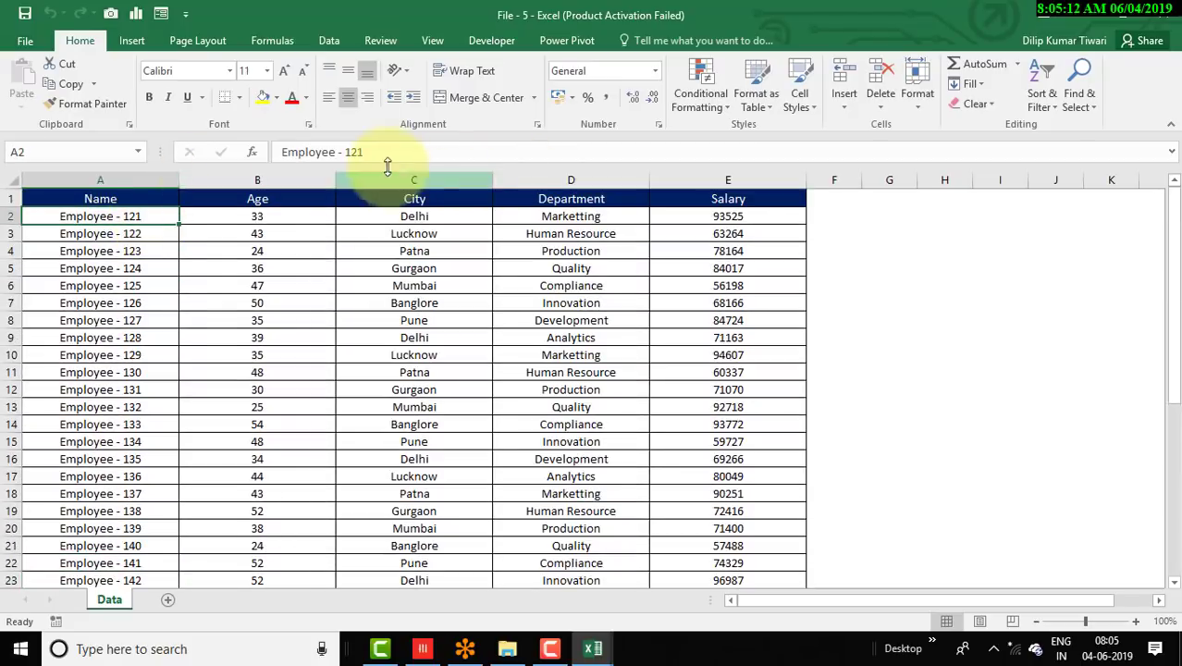
# - Change the employee name in cell A2 to Employee - 161
pyautogui.click(347, 150)
pyautogui.press('BackSpace')
pyautogui.press('BackSpace')
pyautogui.press('BackSpace')
pyautogui.write('6')
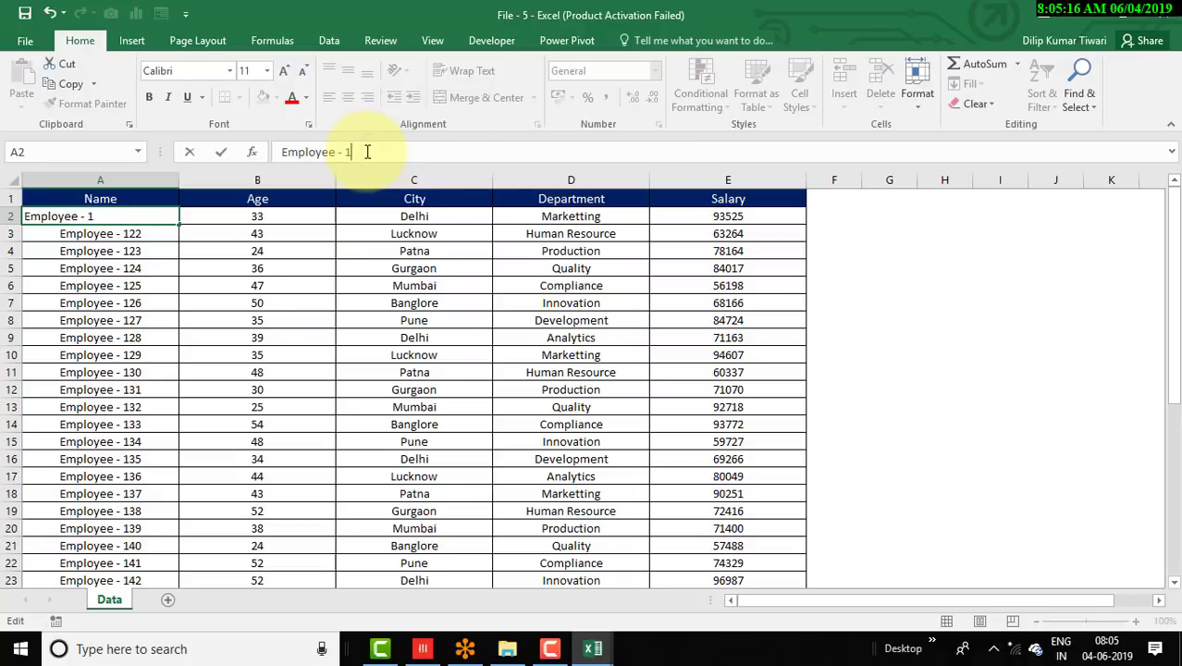
pyautogui.write('1')
pyautogui.press('Return')
pyautogui.press('Up')
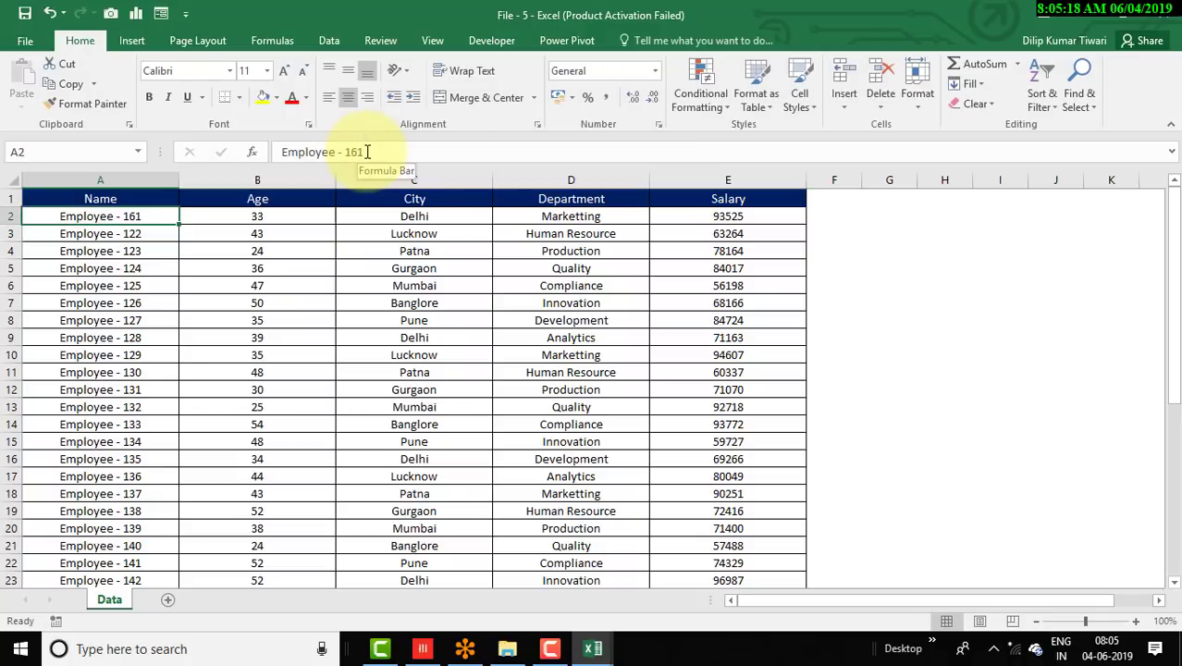
# - Fill the employee numbering from A2 down the Name column and check the filled range
pyautogui.doubleClick(178, 225)
pyautogui.click(156, 238)
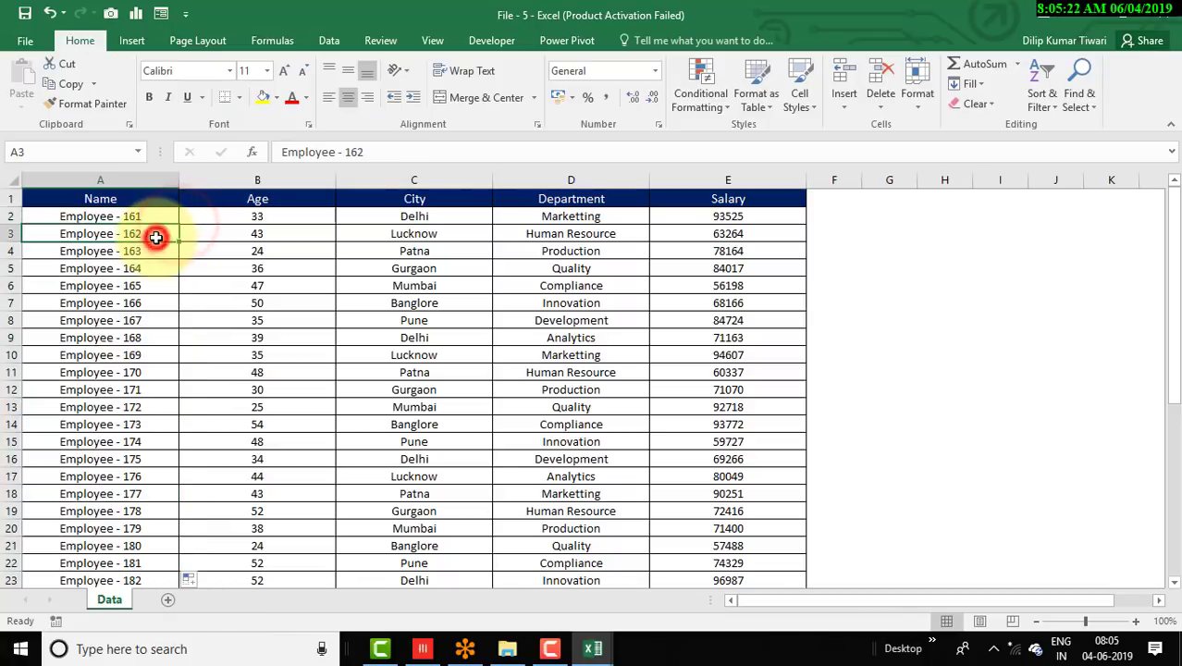
pyautogui.press('Down')
pyautogui.hotkey('ctrl', 'Down')
pyautogui.press('Up')
pyautogui.hotkey('ctrl', 'Up')
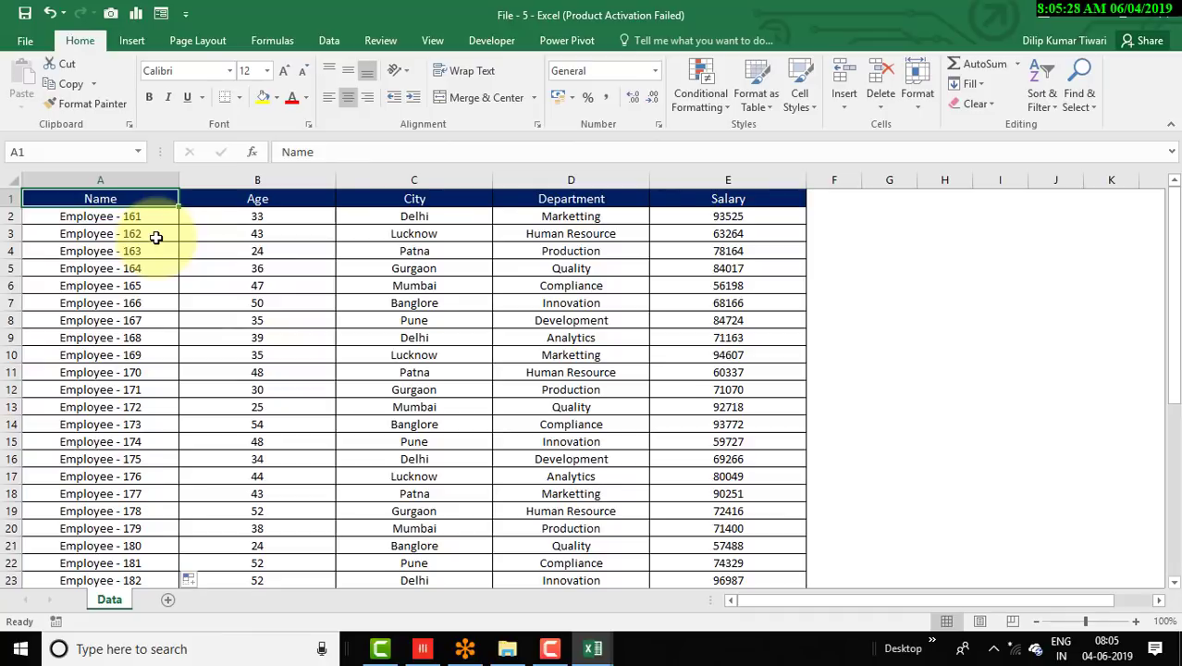
# - Switch to the Automated Collator workbook and check which files the Source.Name filter lists
pyautogui.hotkey('ctrl', 'Tab')
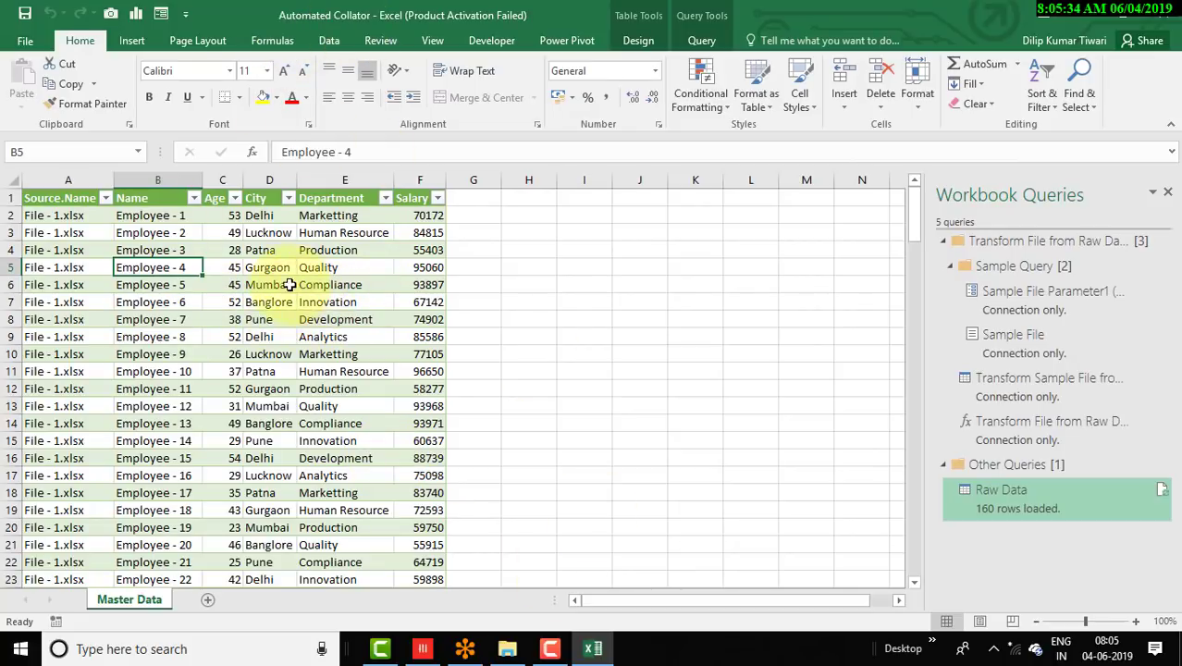
pyautogui.click(105, 198)
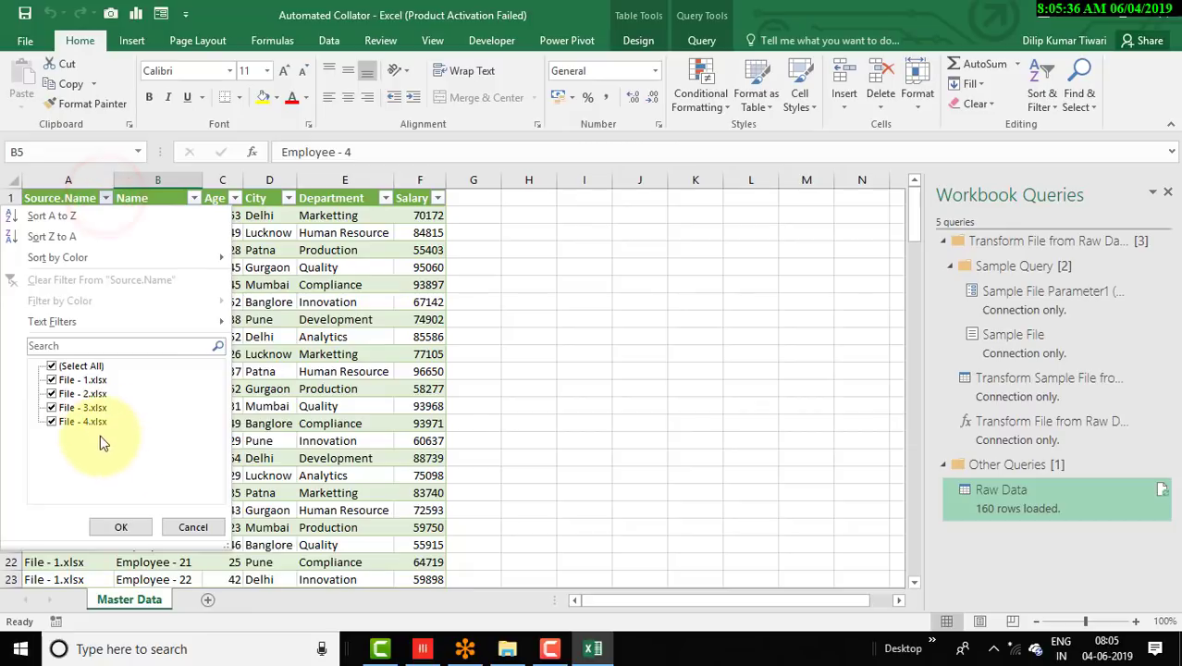
pyautogui.press('Escape')
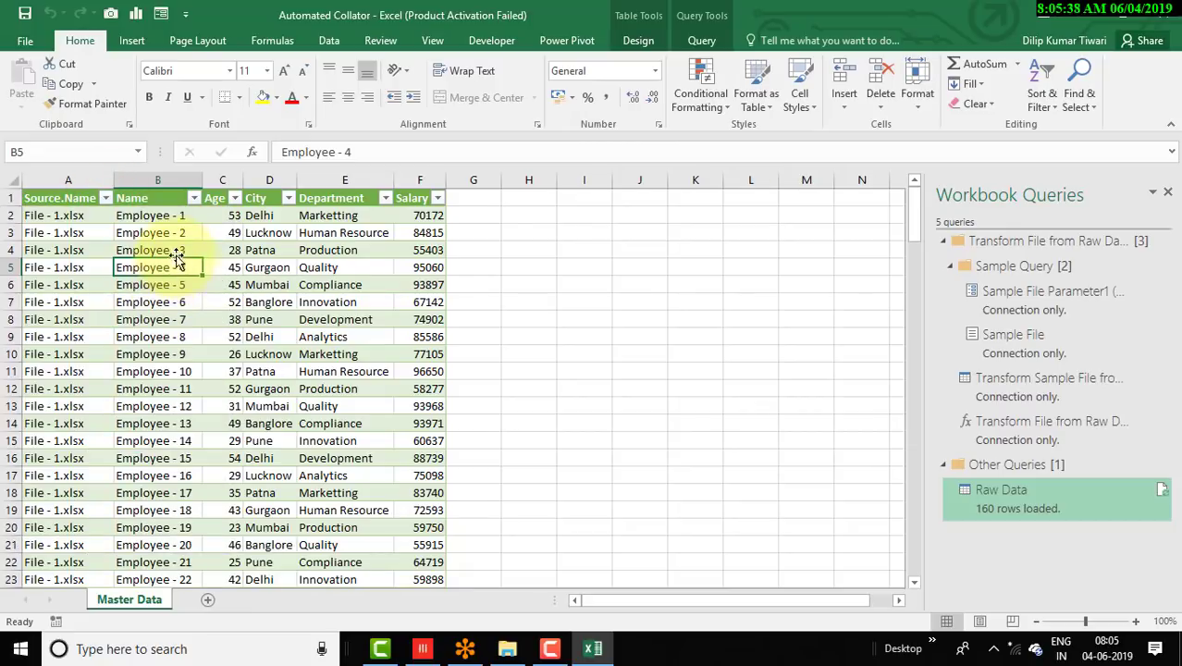
pyautogui.rightClick(172, 237)
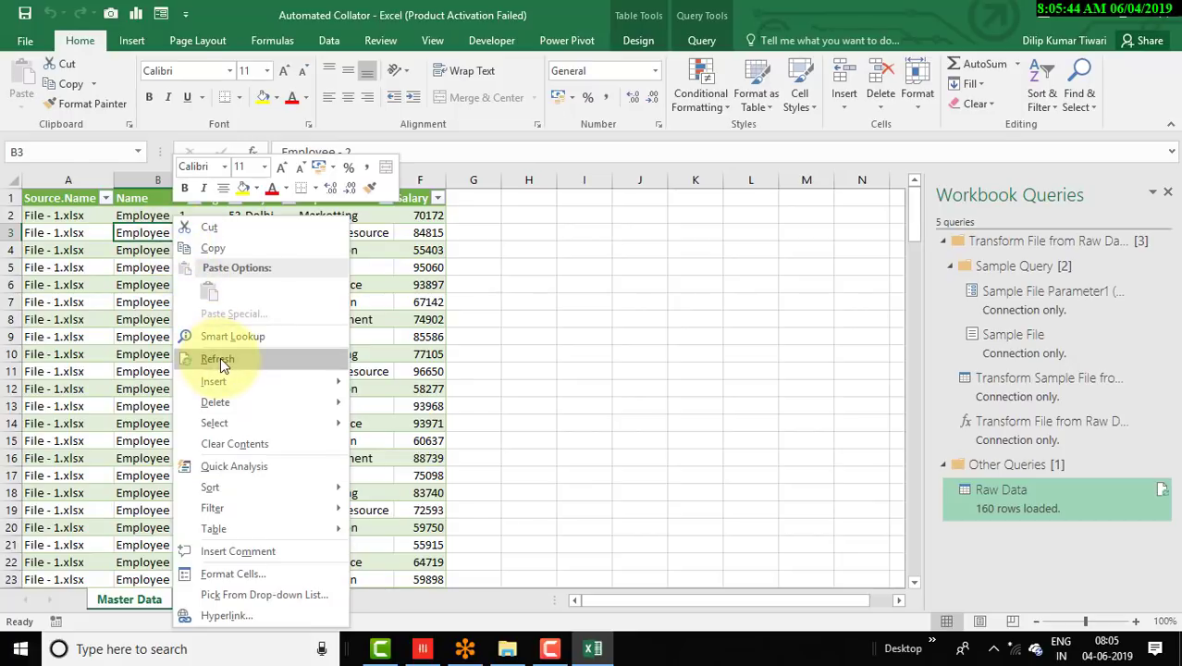
pyautogui.click(398, 319)
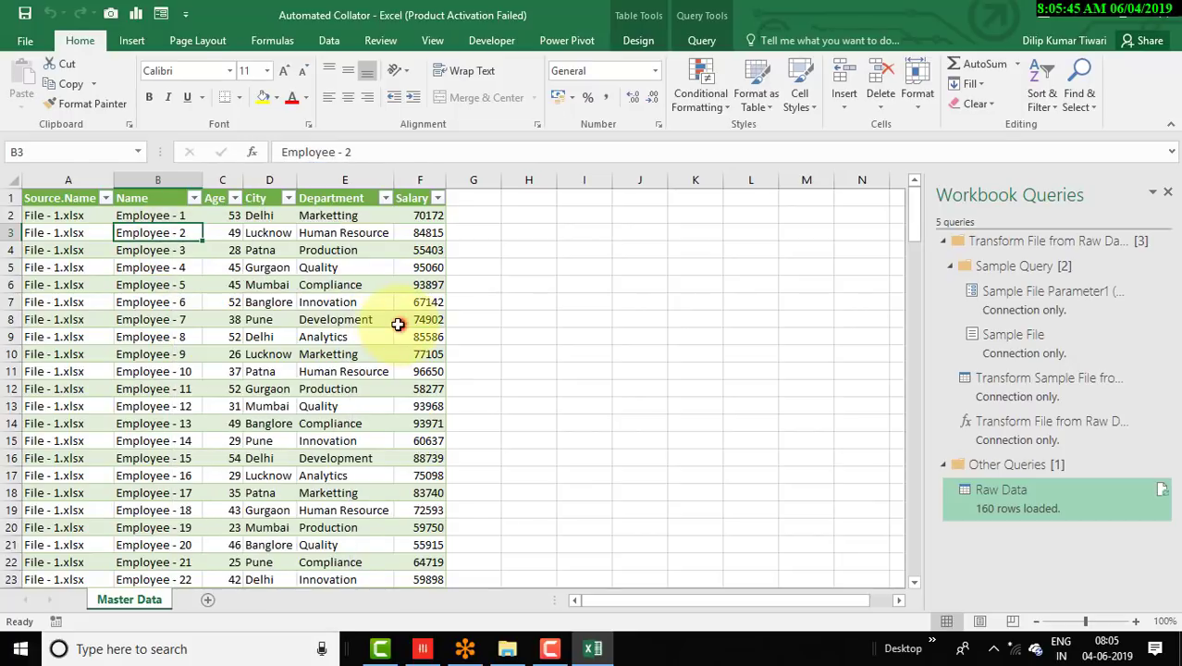
pyautogui.click(319, 42)
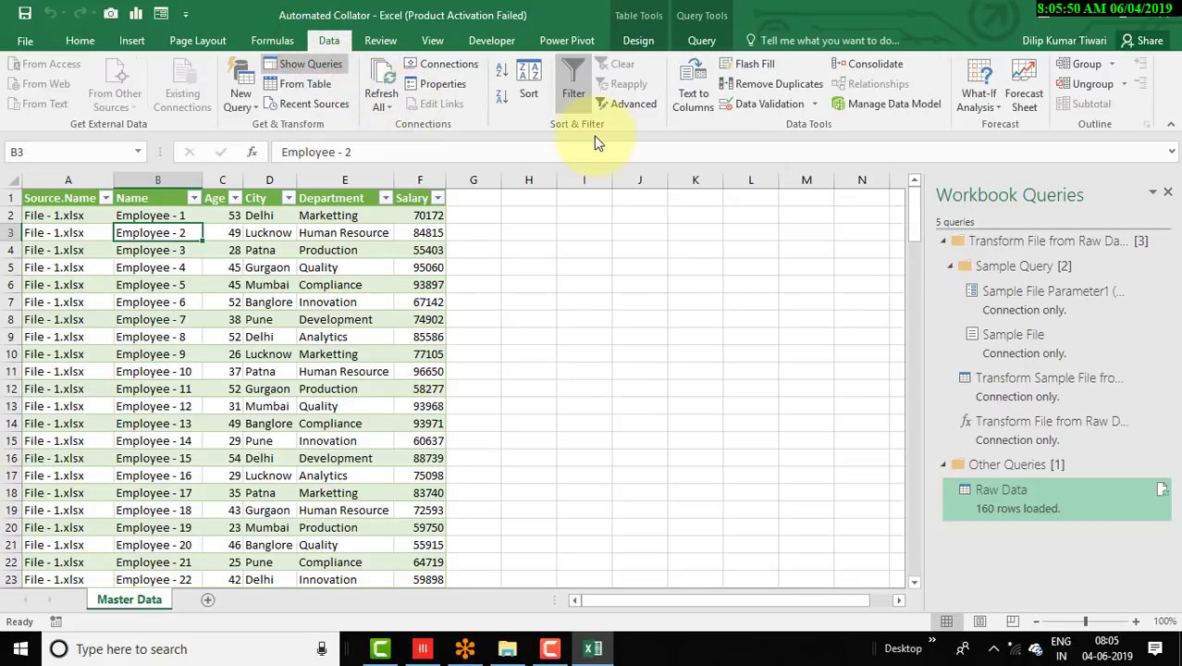
# - Refresh the Master Data table to load the newly added workbook from the Raw Data folder
pyautogui.click(189, 265)
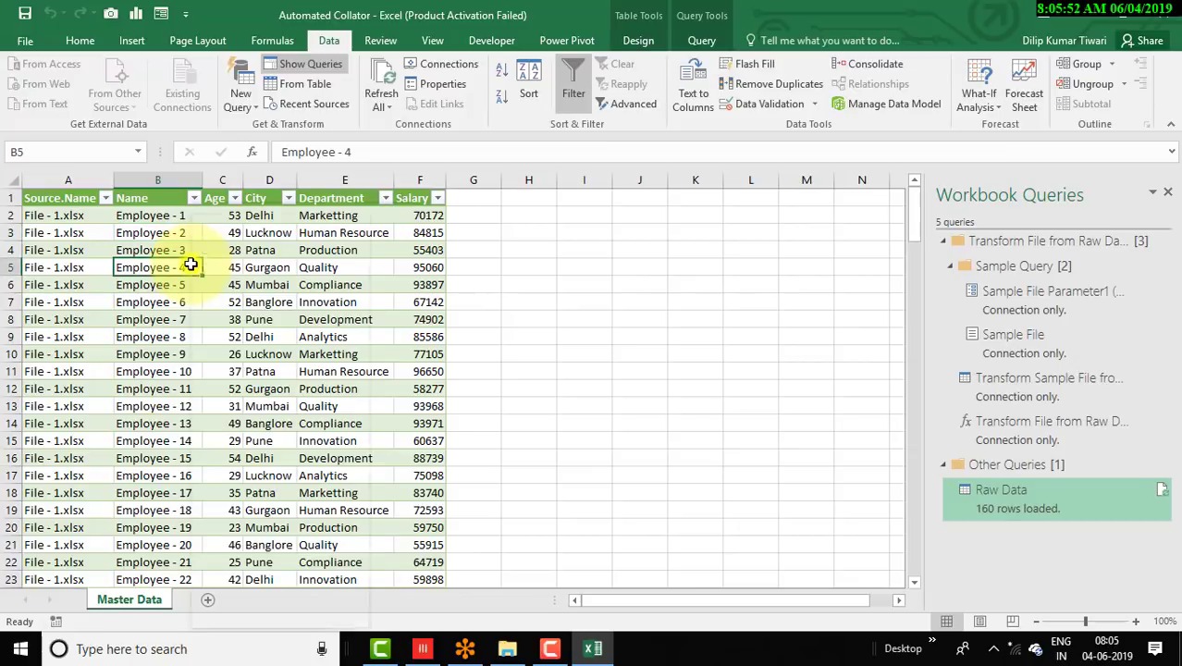
pyautogui.rightClick(190, 266)
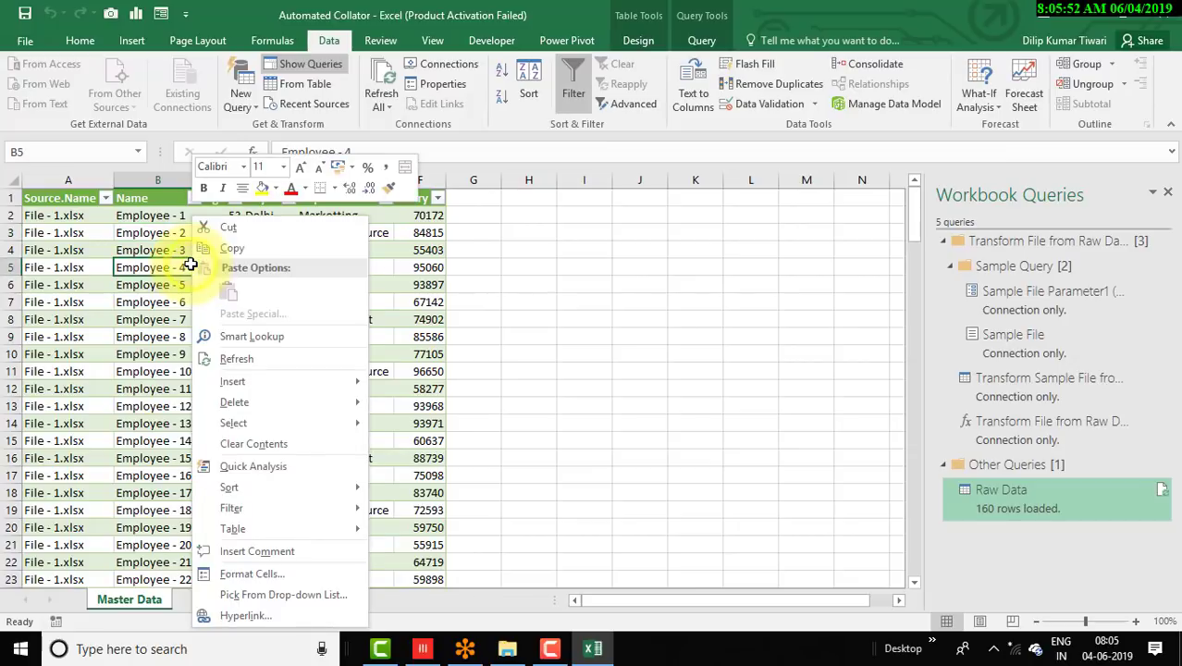
pyautogui.click(237, 360)
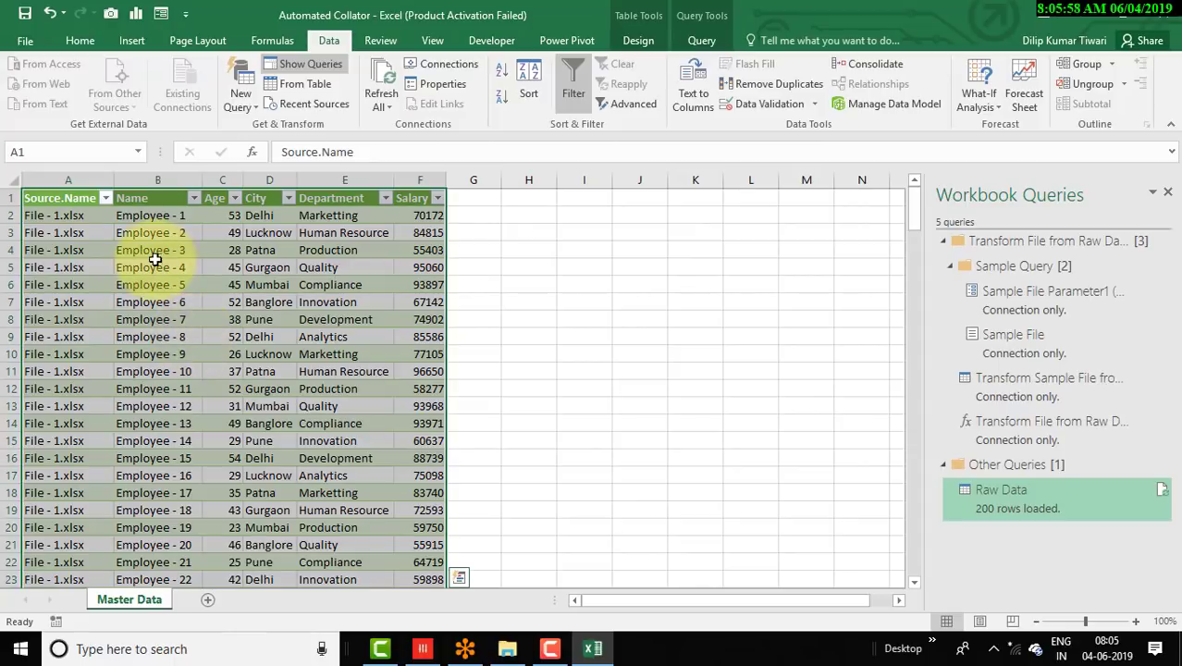
# - Check which files the Source.Name filter lists and which employees the Name filter lists, leaving both filters unchanged
pyautogui.click(106, 199)
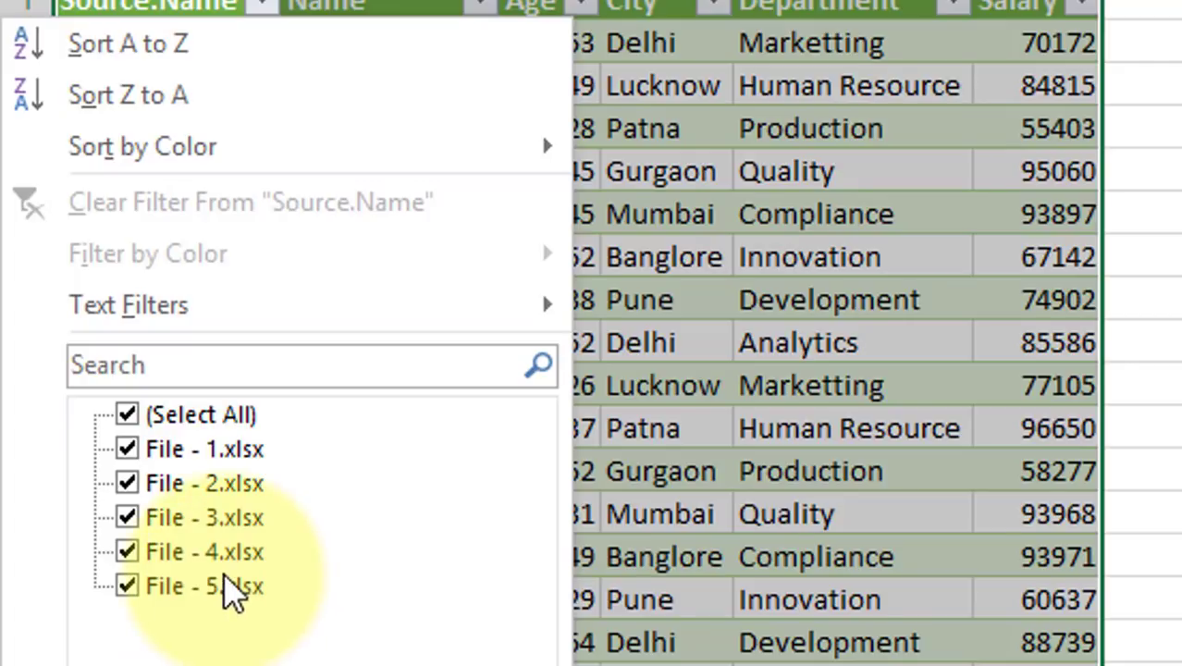
pyautogui.press('Escape')
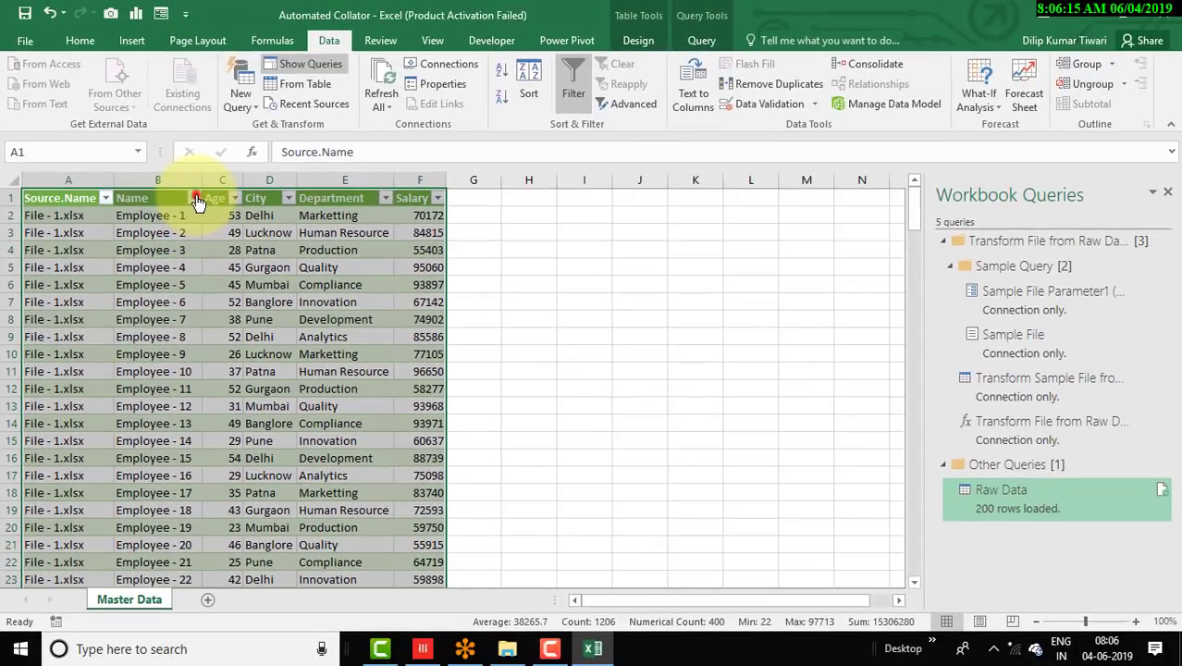
pyautogui.click(194, 197)
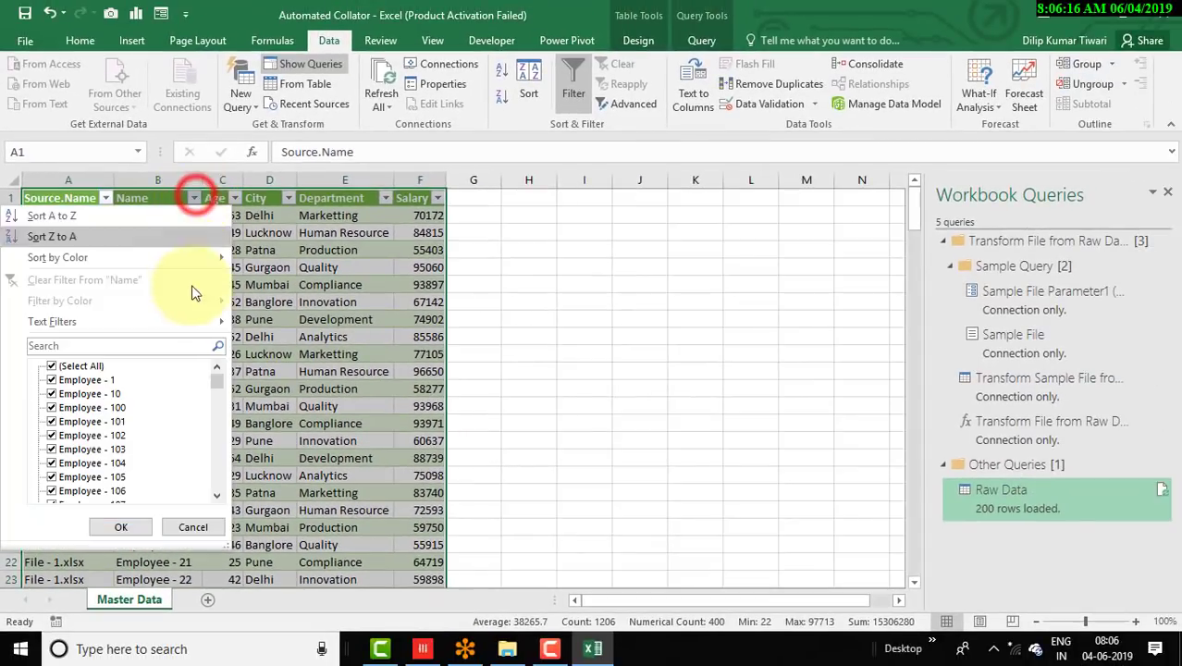
pyautogui.moveTo(220, 385)
pyautogui.mouseDown()
pyautogui.moveTo(209, 499)
pyautogui.moveTo(219, 497)
pyautogui.moveTo(206, 459)
pyautogui.moveTo(216, 396)
pyautogui.mouseUp()
pyautogui.click(277, 390)
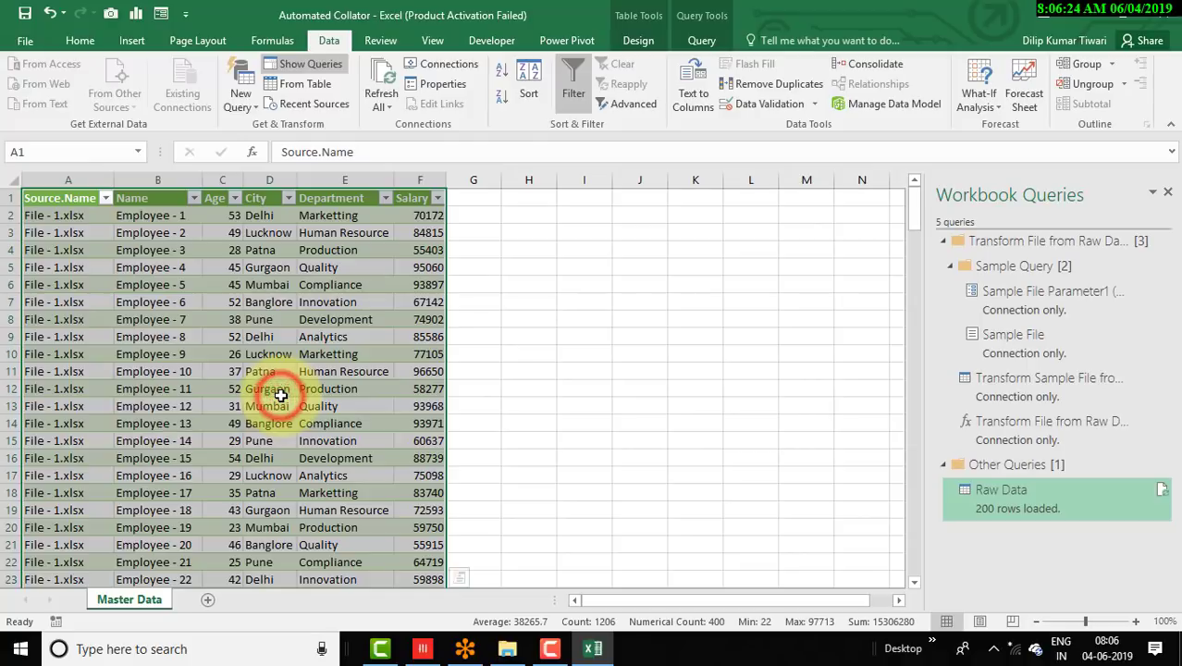
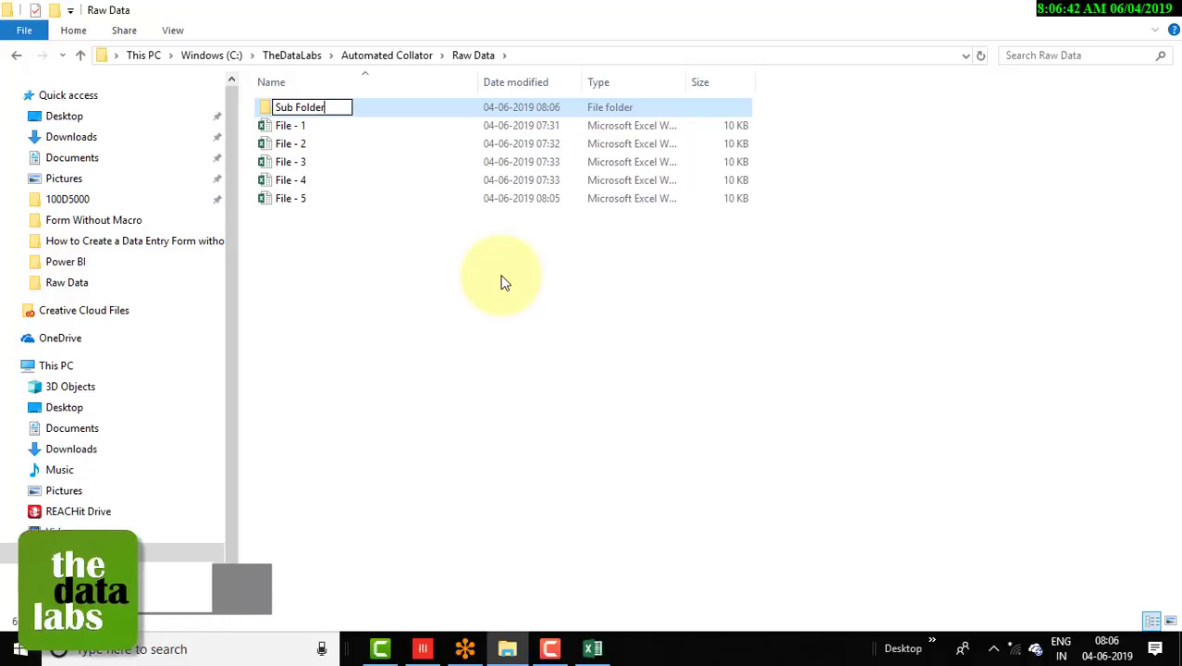
# - Finish naming the new folder in Raw Data as Sub Folder and paste a copy of the File - 5 workbook into it
pyautogui.click(501, 283)
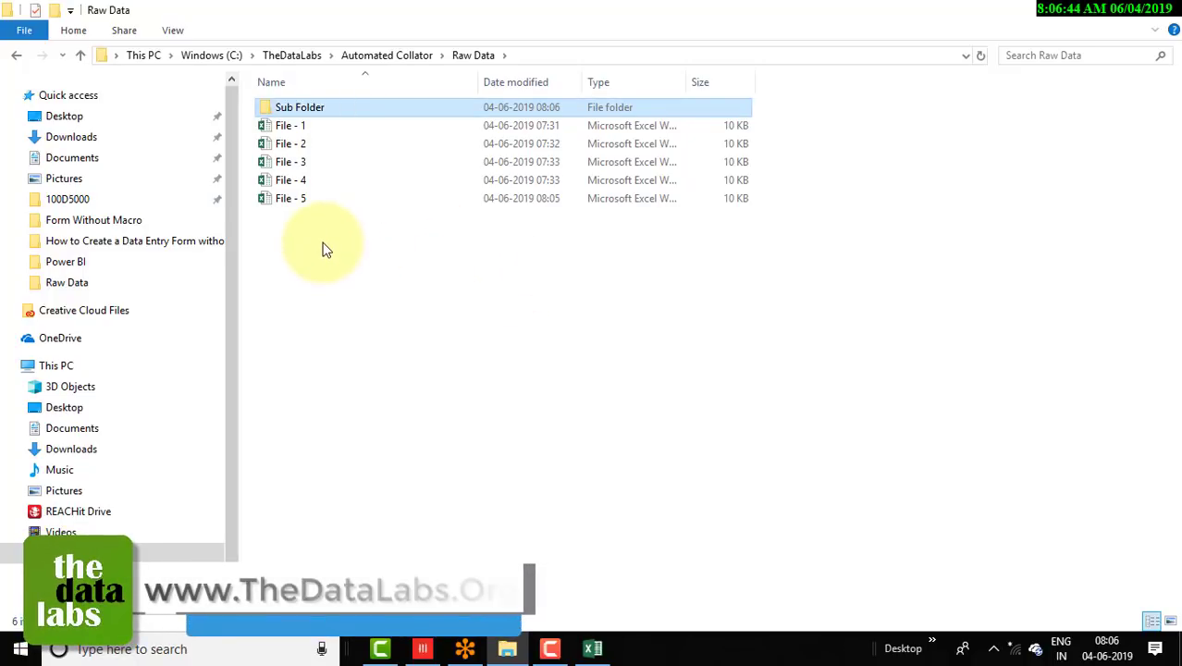
pyautogui.click(302, 198)
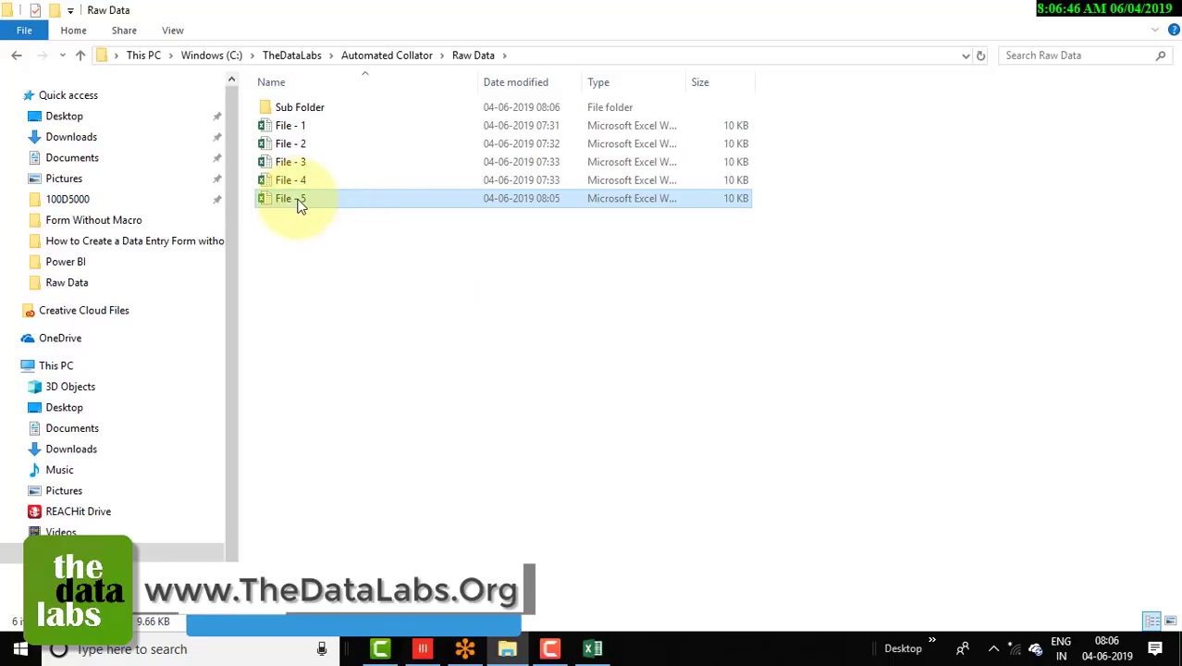
pyautogui.rightClick(298, 203)
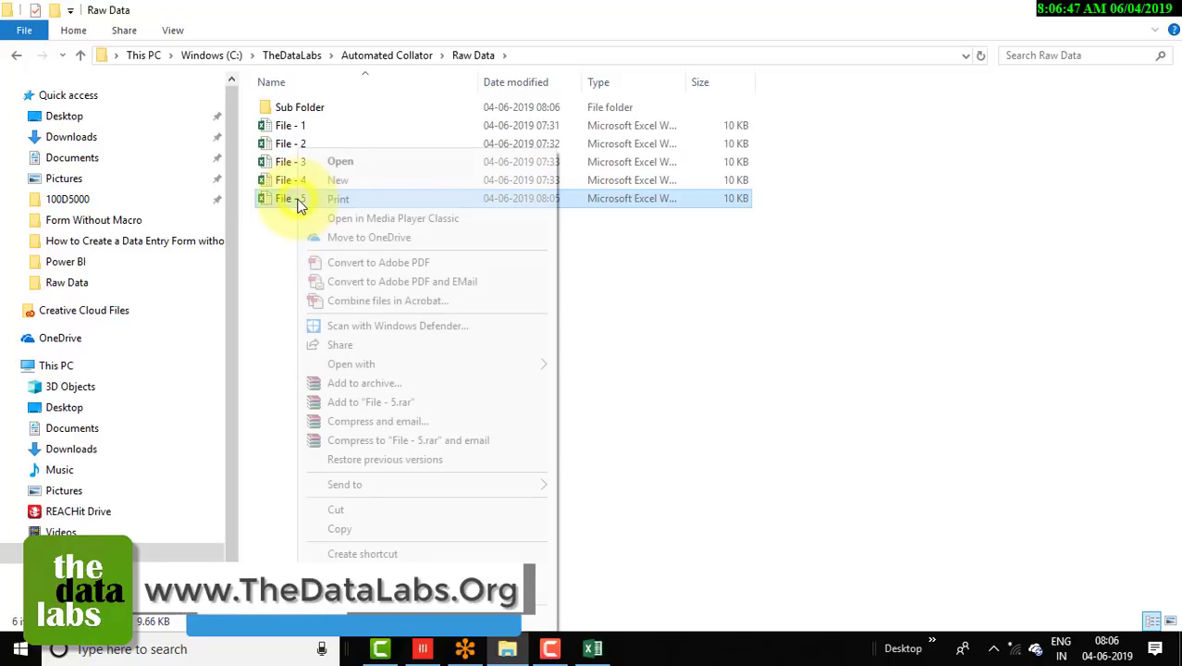
pyautogui.click(385, 531)
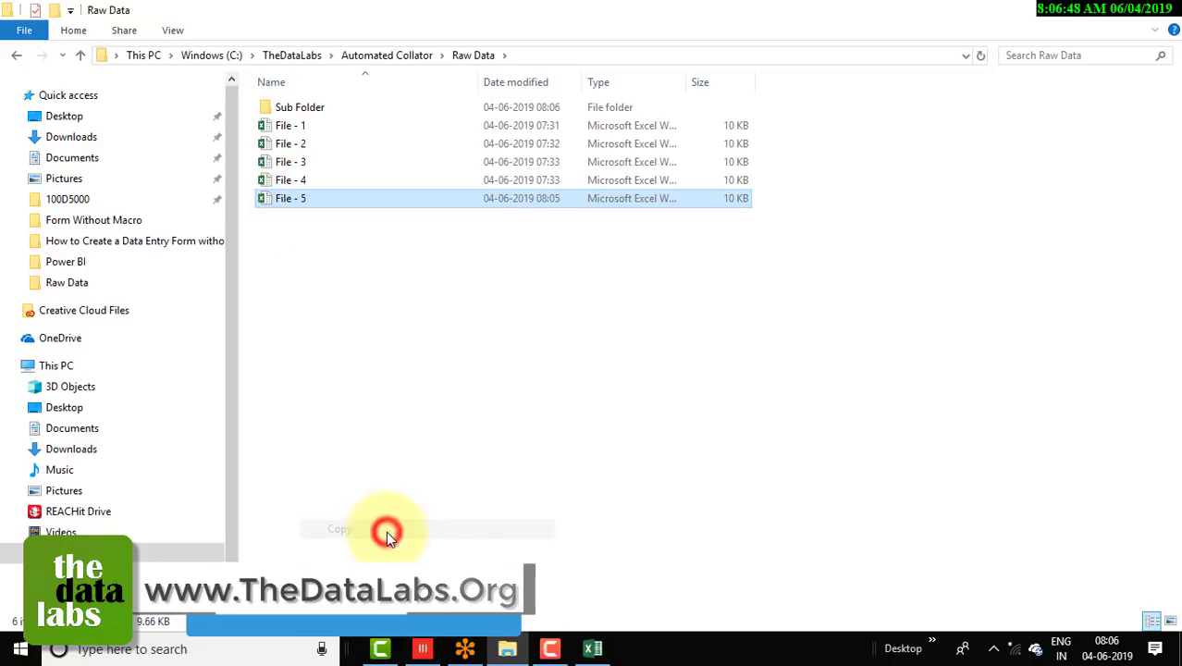
pyautogui.doubleClick(289, 110)
pyautogui.rightClick(298, 150)
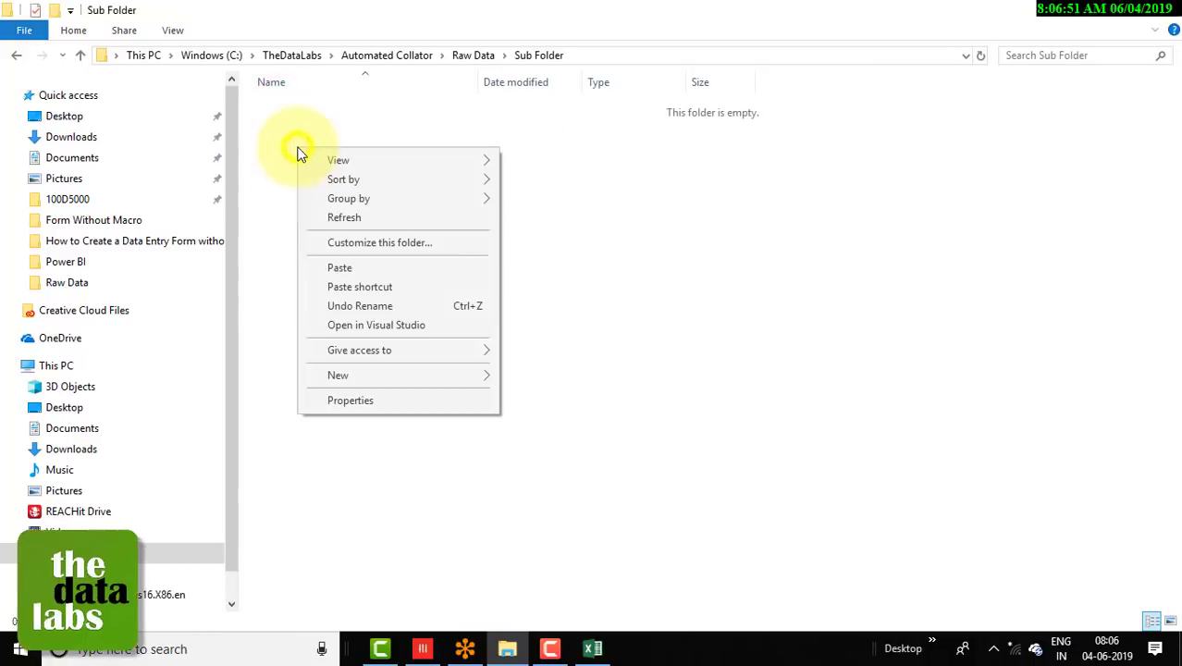
pyautogui.click(340, 268)
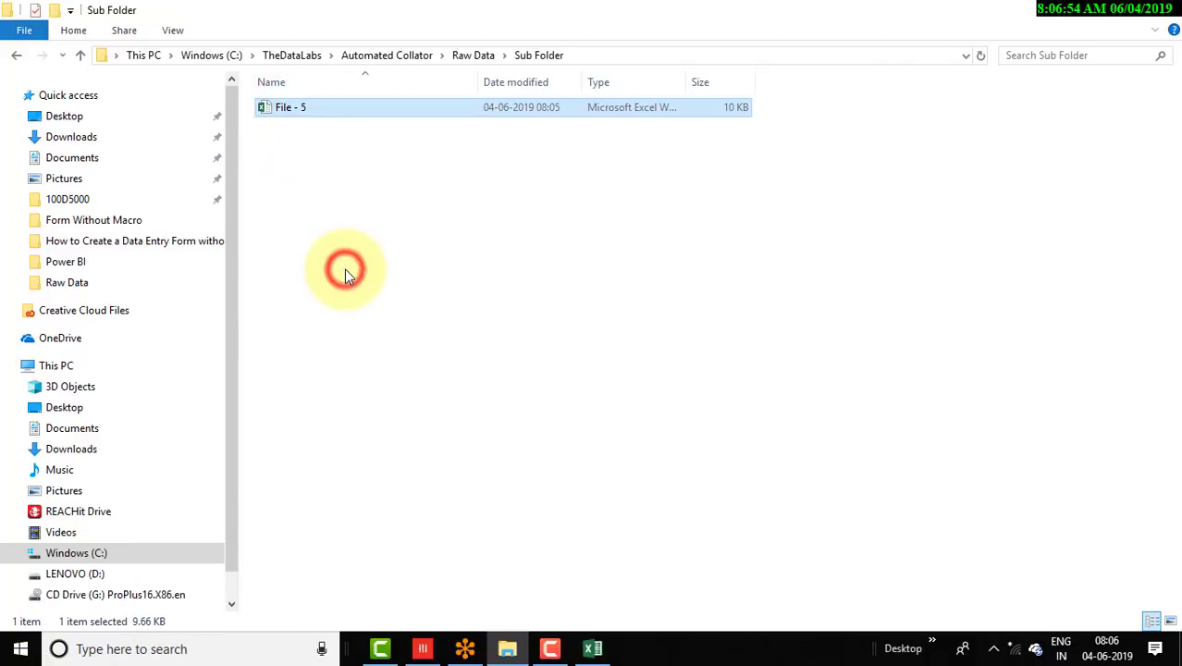
# - Rename the copied workbook in Sub Folder as File - 6
pyautogui.rightClick(312, 111)
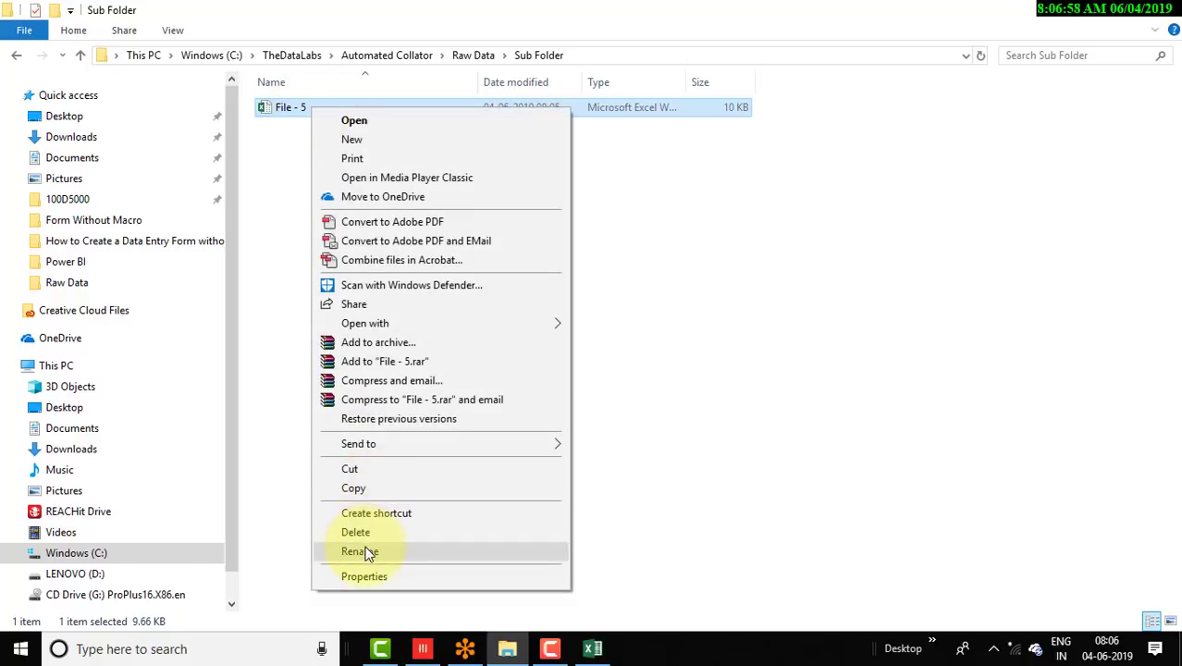
pyautogui.click(360, 551)
pyautogui.click(310, 109)
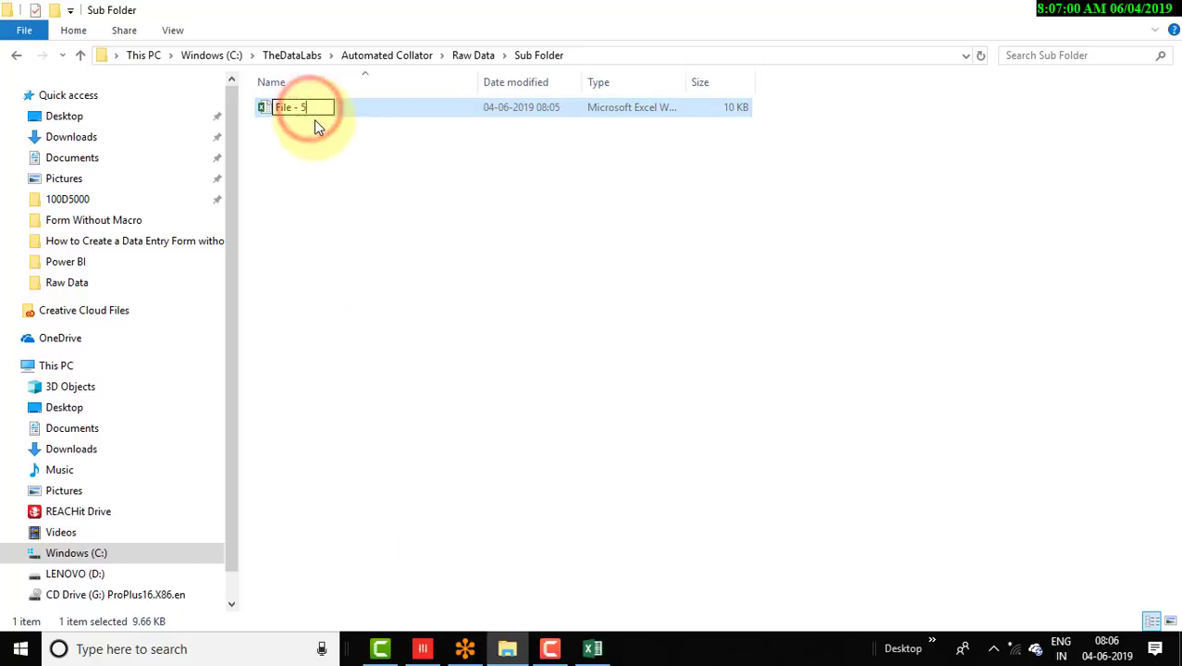
pyautogui.press('BackSpace')
pyautogui.write('6')
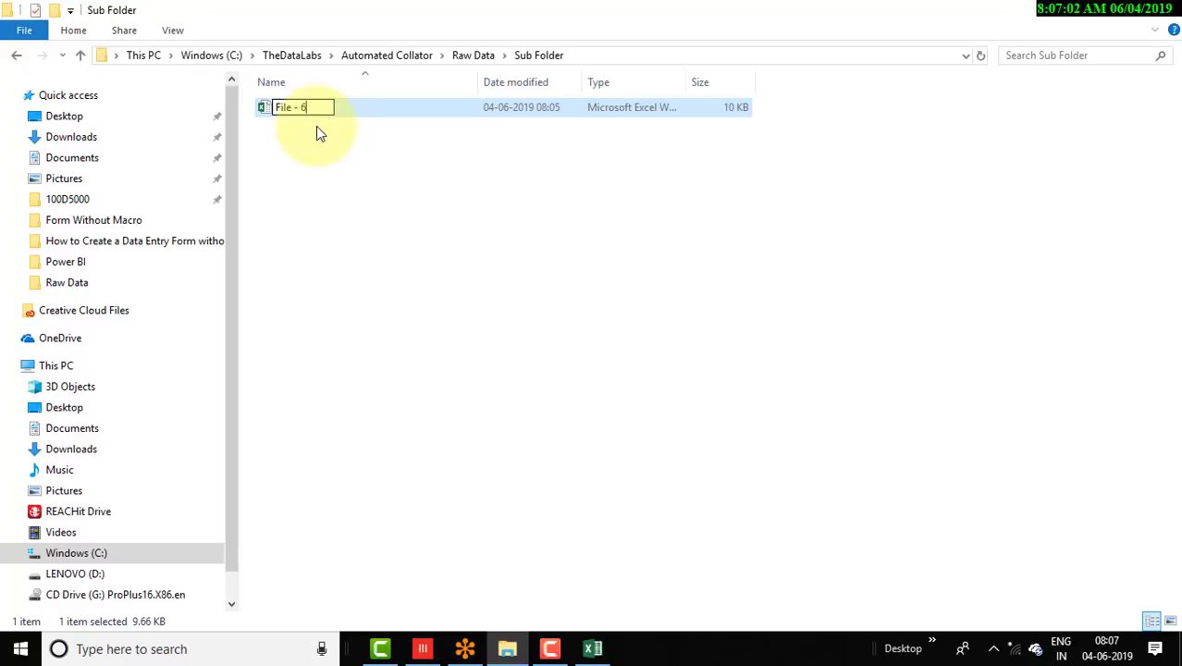
pyautogui.click(315, 127)
# - Open the File - 6 workbook and check how far its Name column extends
pyautogui.doubleClick(324, 109)
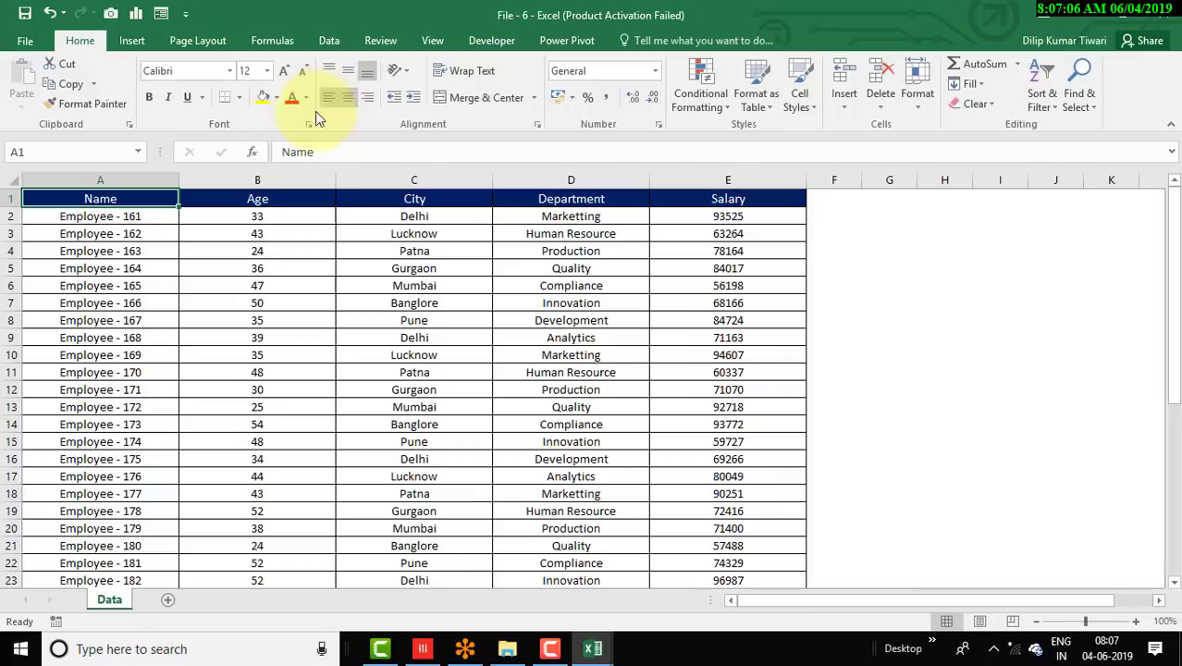
pyautogui.click(132, 216)
pyautogui.hotkey('ctrl', 'Down')
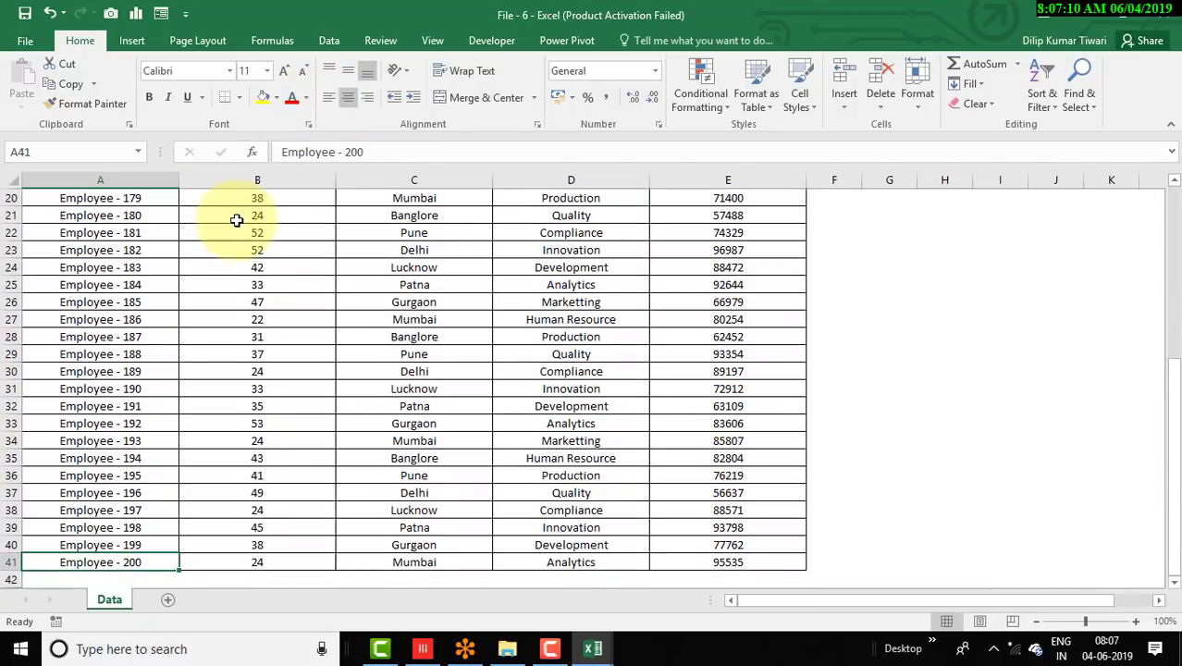
pyautogui.hotkey('ctrl', 'Up')
pyautogui.press('Down')
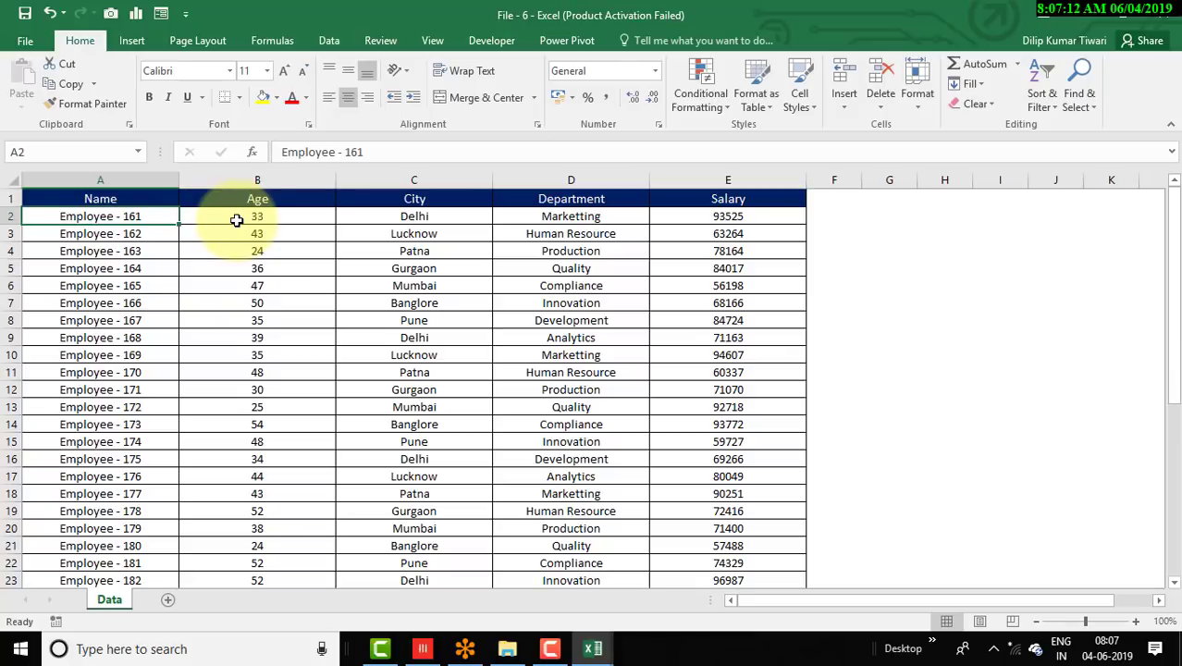
# - Change the employee name in cell A2 to Employee - 201
pyautogui.click(343, 152)
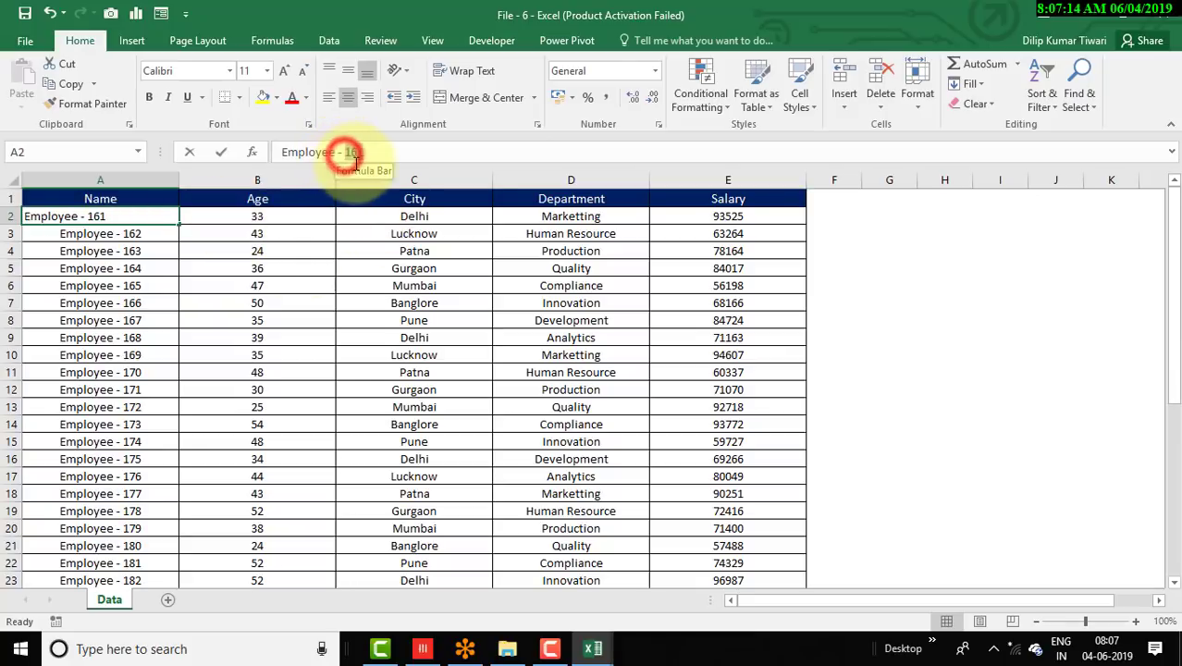
pyautogui.moveTo(343, 151); pyautogui.dragTo(368, 163)
pyautogui.write('201')
pyautogui.press('Return')
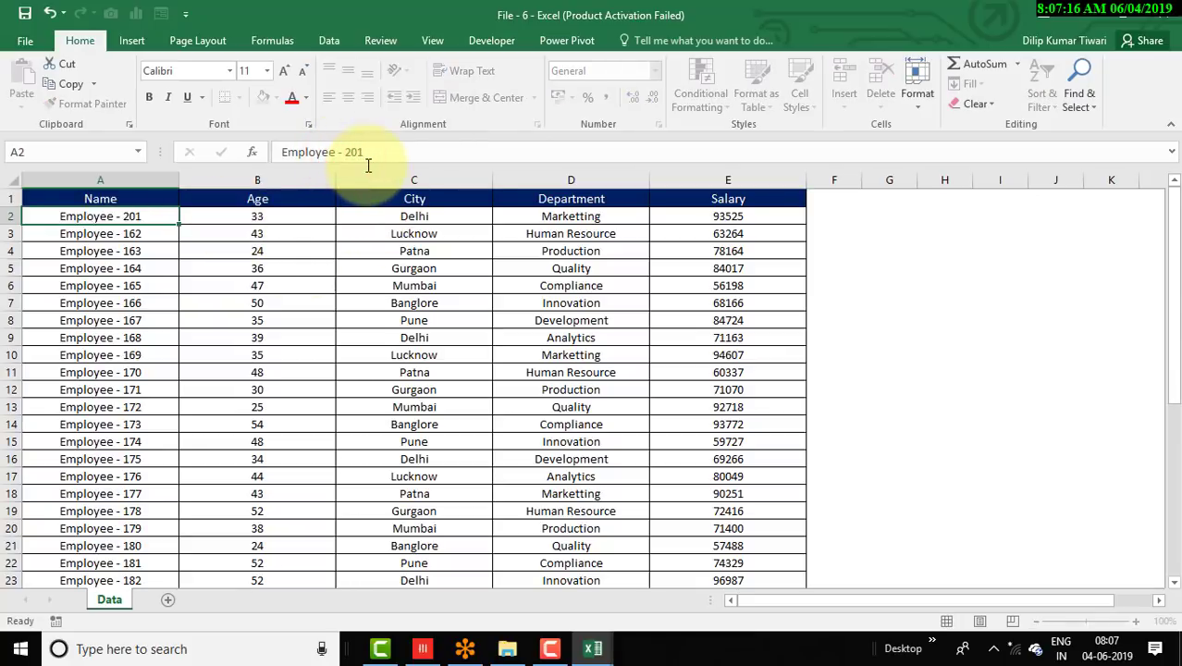
pyautogui.press('Up')
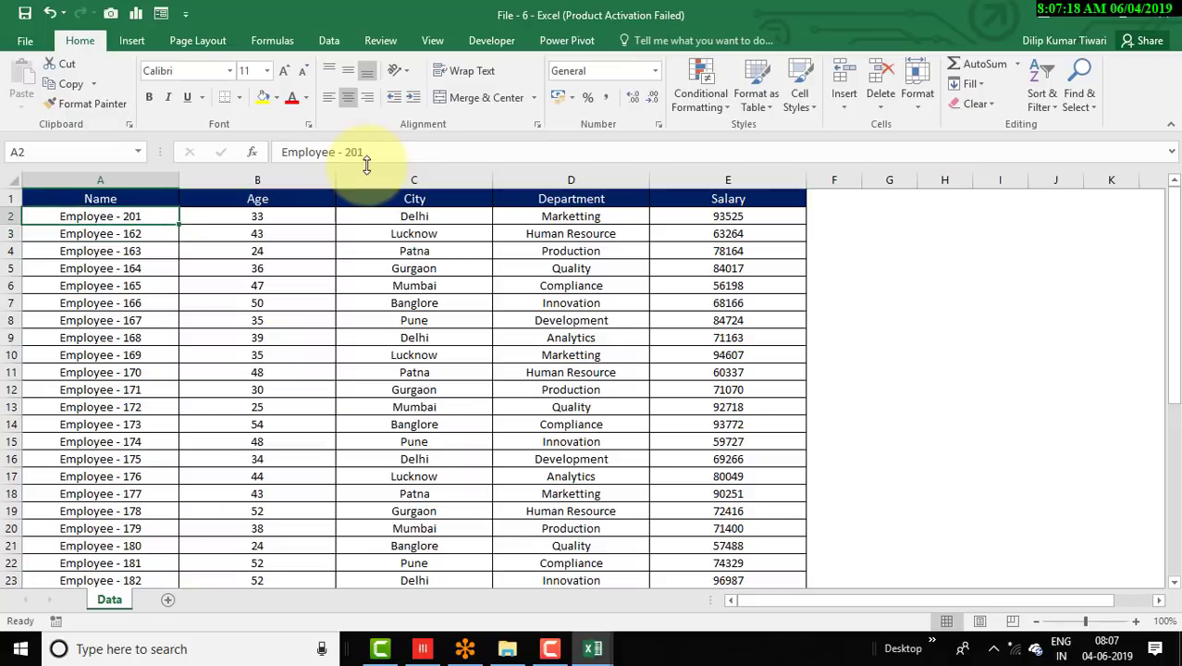
# - Fill the employee numbering from A2 down the Name column of File - 6 and check the last filled row
pyautogui.doubleClick(179, 226)
pyautogui.click(157, 245)
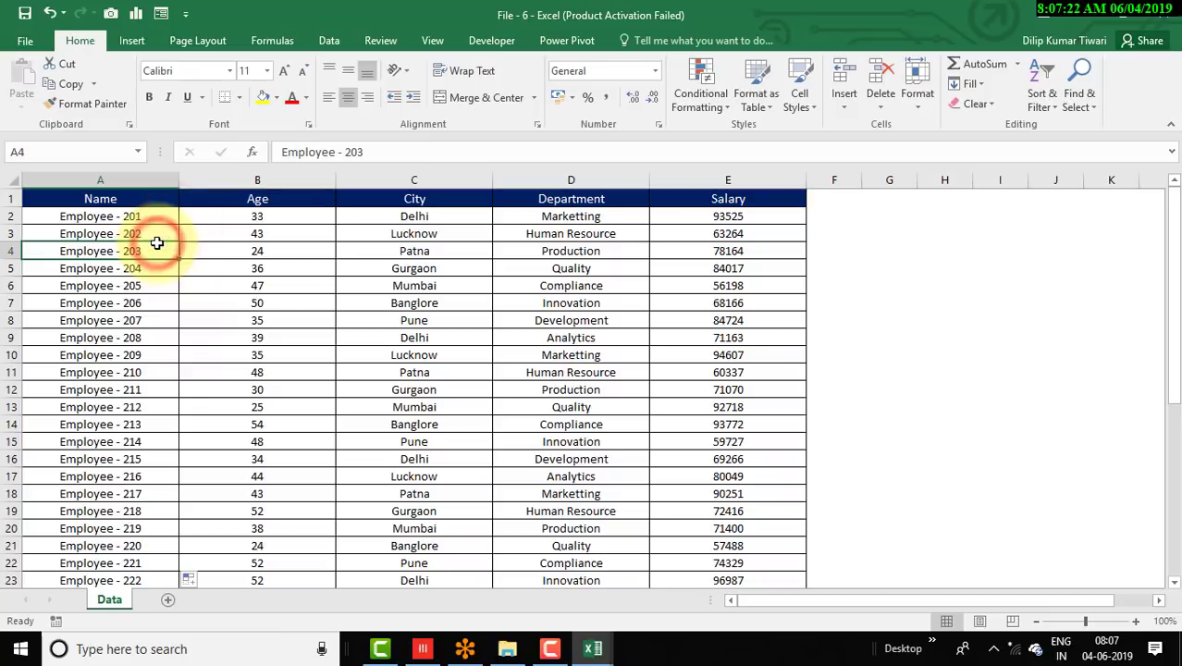
pyautogui.hotkey('ctrl', 'Down')
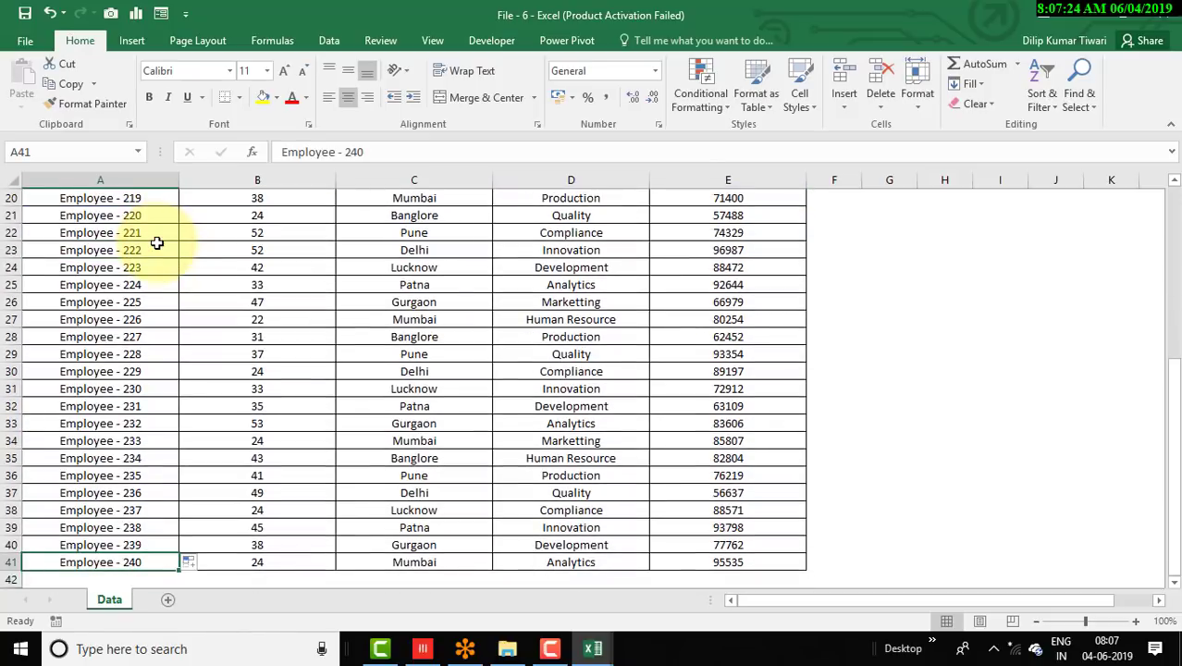
pyautogui.hotkey('ctrl', 'Up')
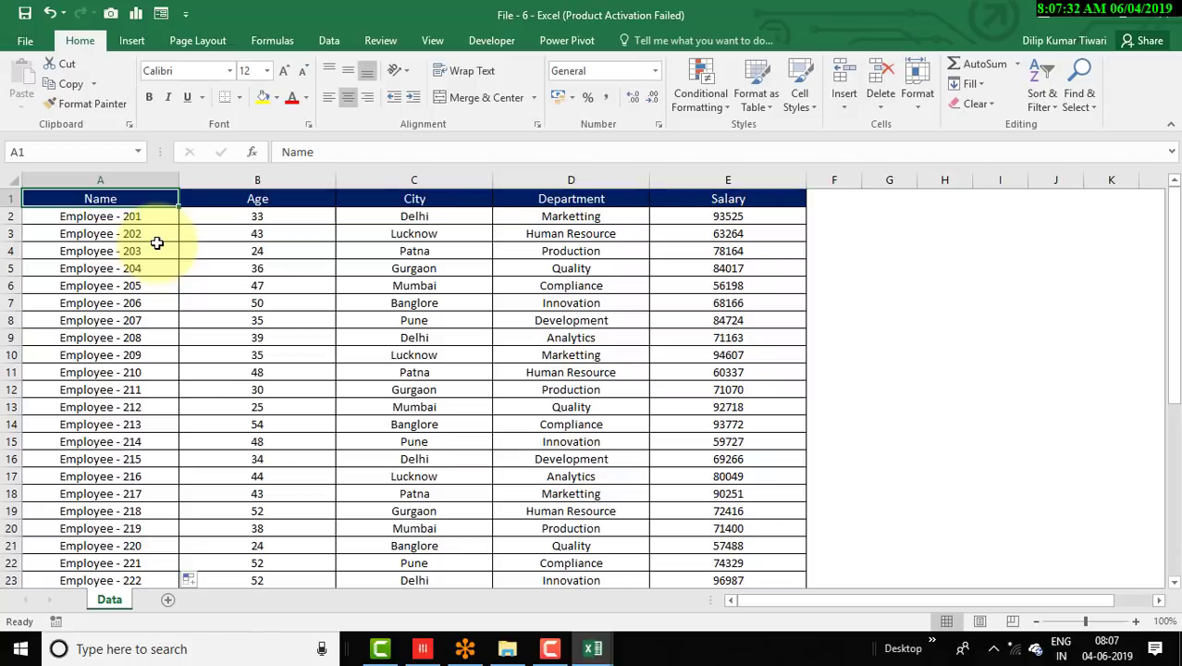
# - Switch to the Automated Collator workbook, check the files in the Source.Name filter, and refresh the Master Data table
pyautogui.hotkey('alt', 'Tab')
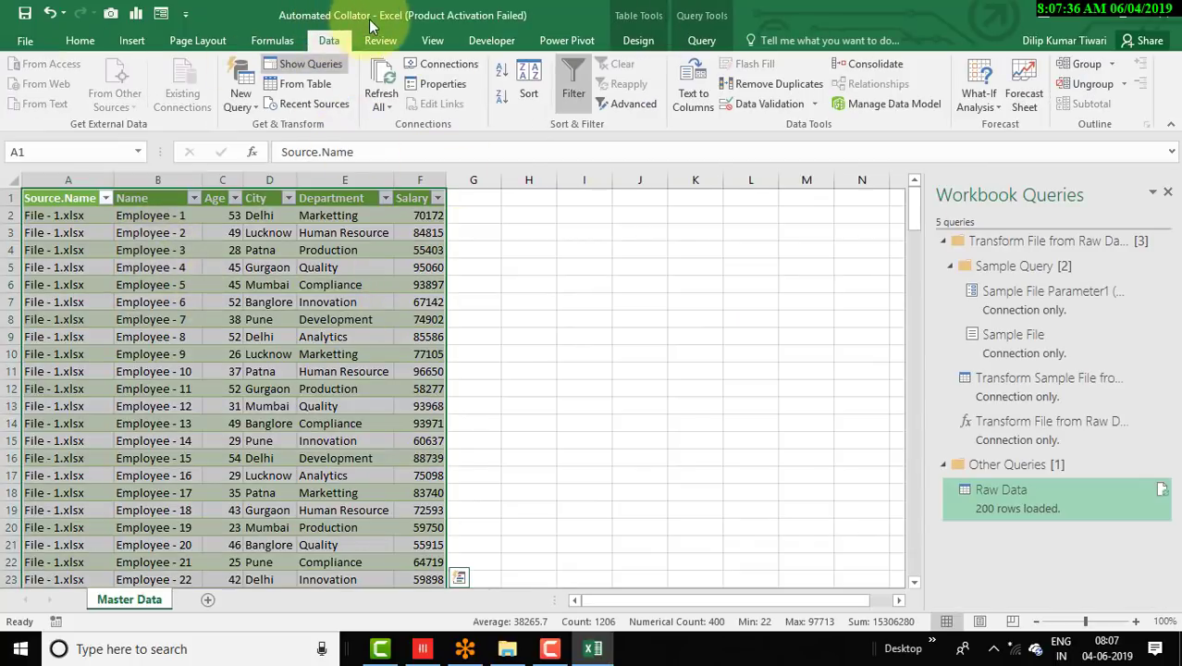
pyautogui.click(106, 213)
pyautogui.click(105, 197)
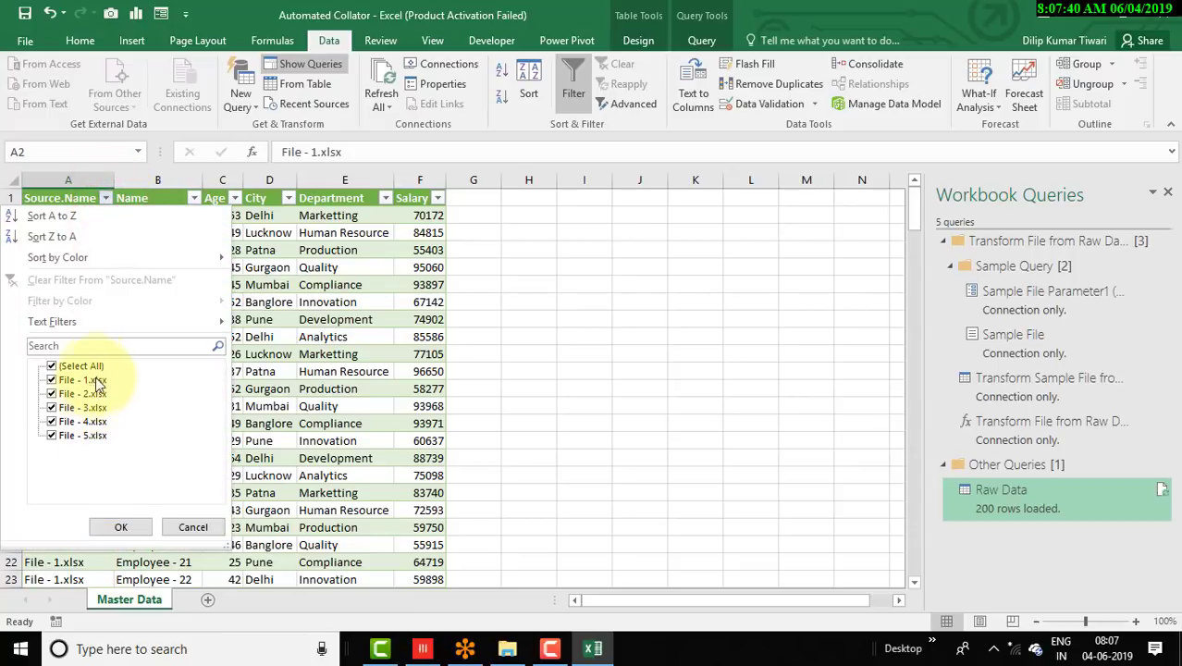
pyautogui.click(181, 525)
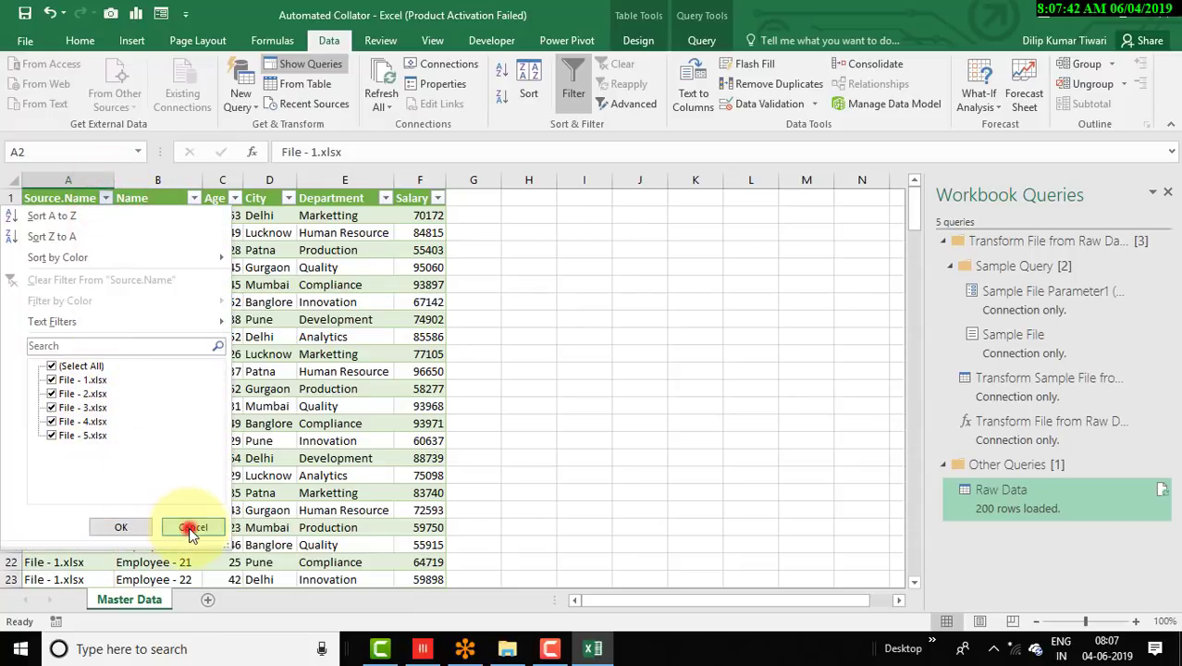
pyautogui.rightClick(167, 266)
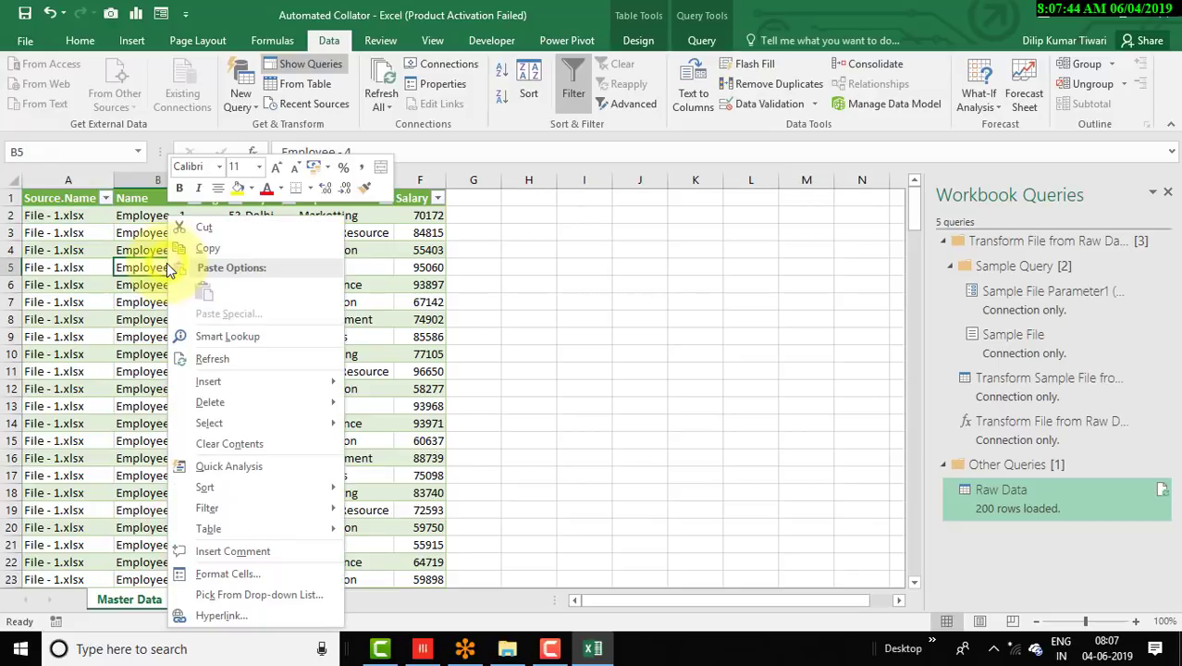
pyautogui.click(212, 359)
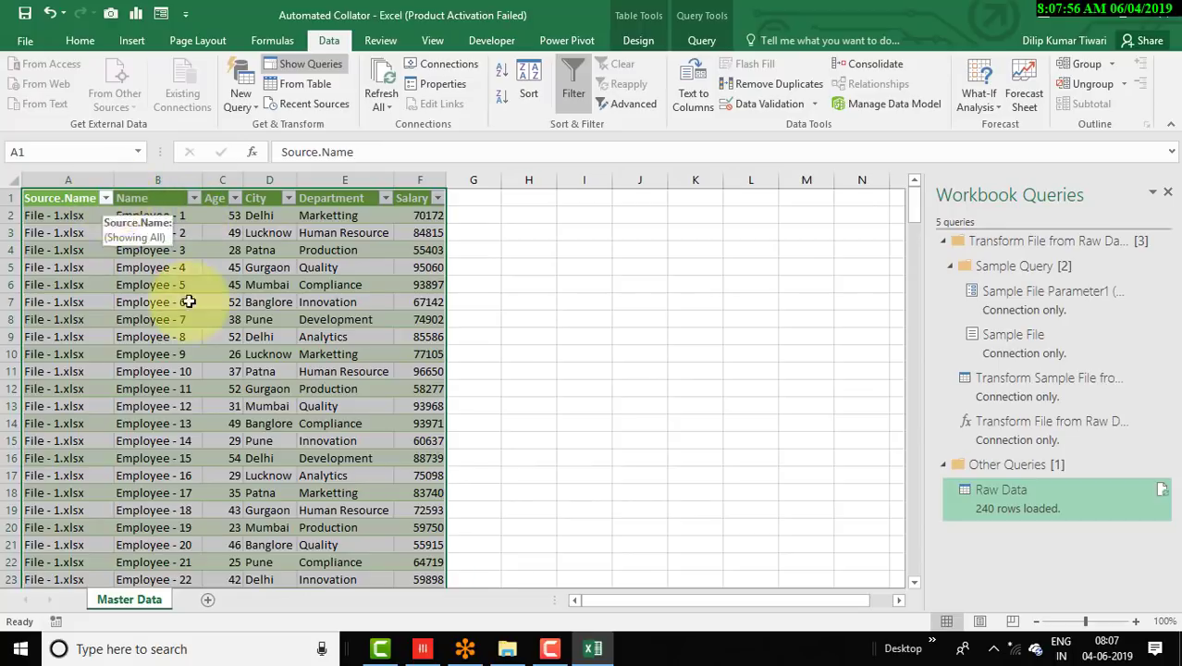
# - Review the Raw Data folder's contents in File Explorer and compare them with the files in the workbook's Source.Name filter
pyautogui.click(507, 648)
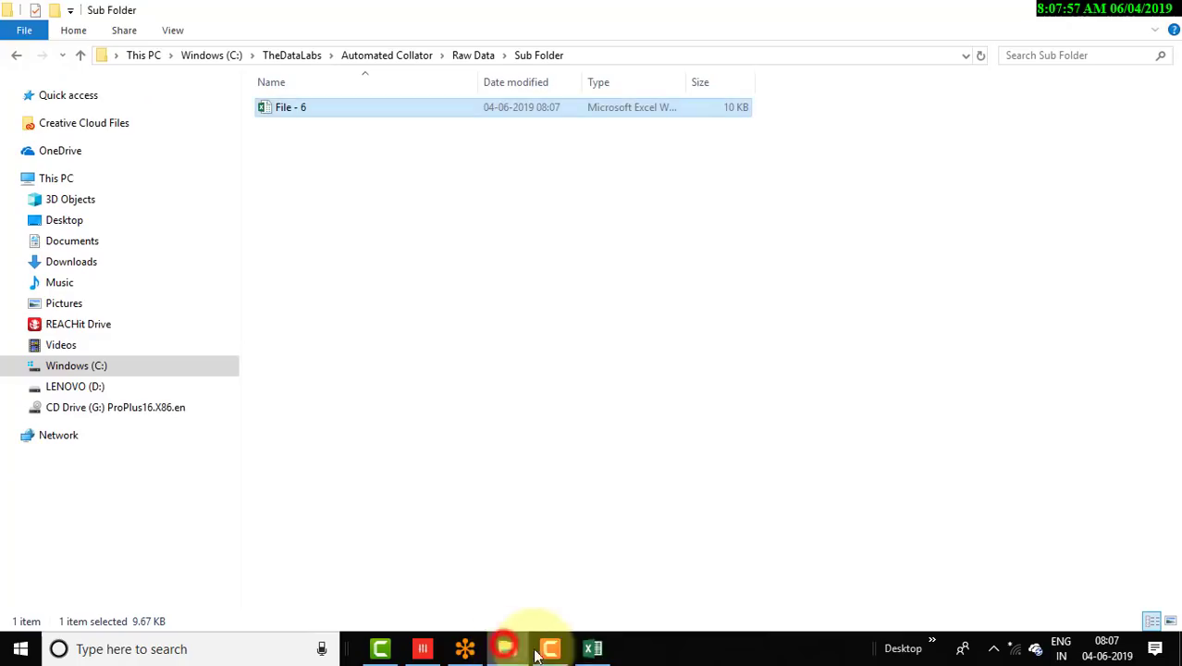
pyautogui.click(470, 55)
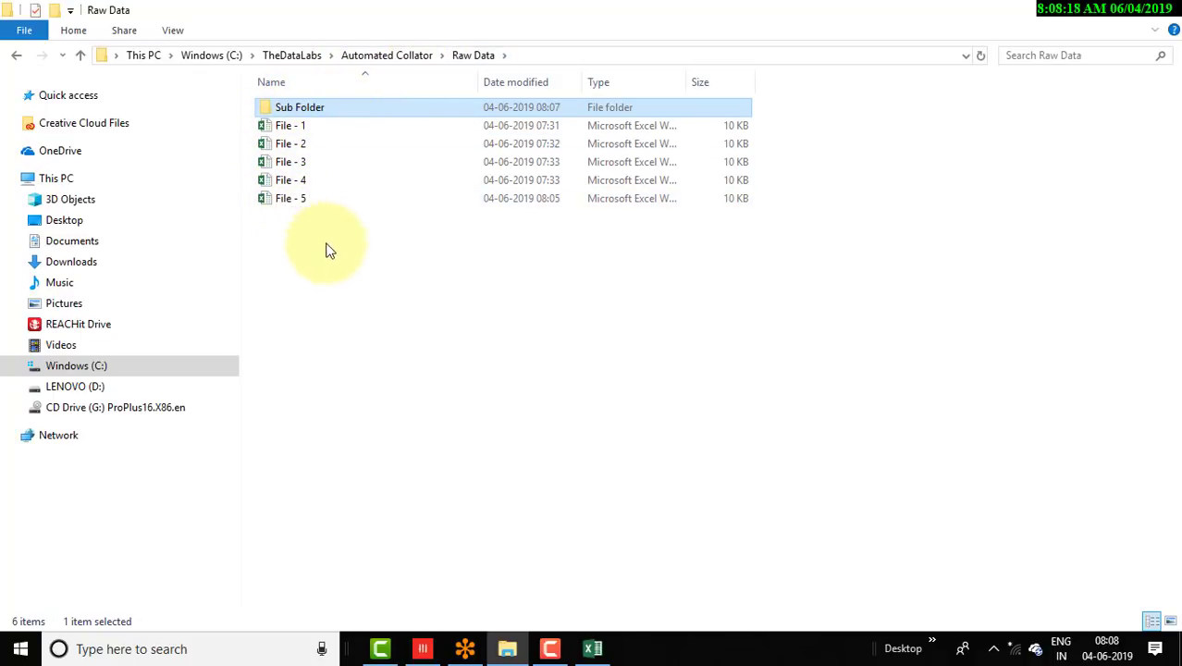
pyautogui.click(595, 650)
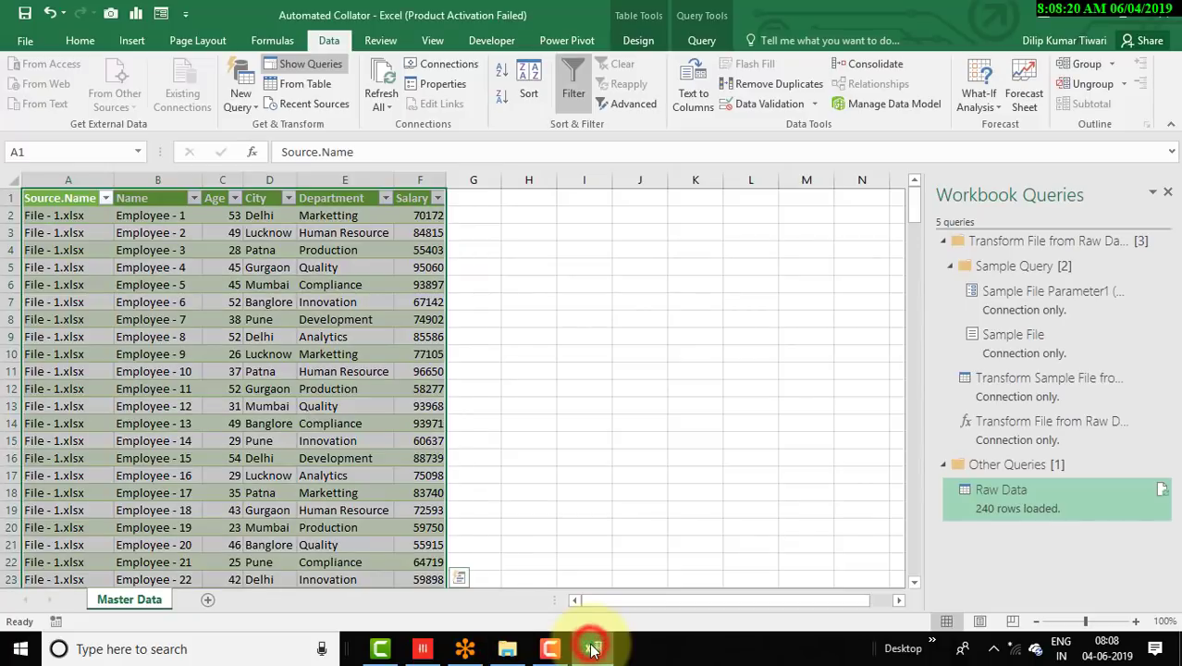
pyautogui.click(105, 198)
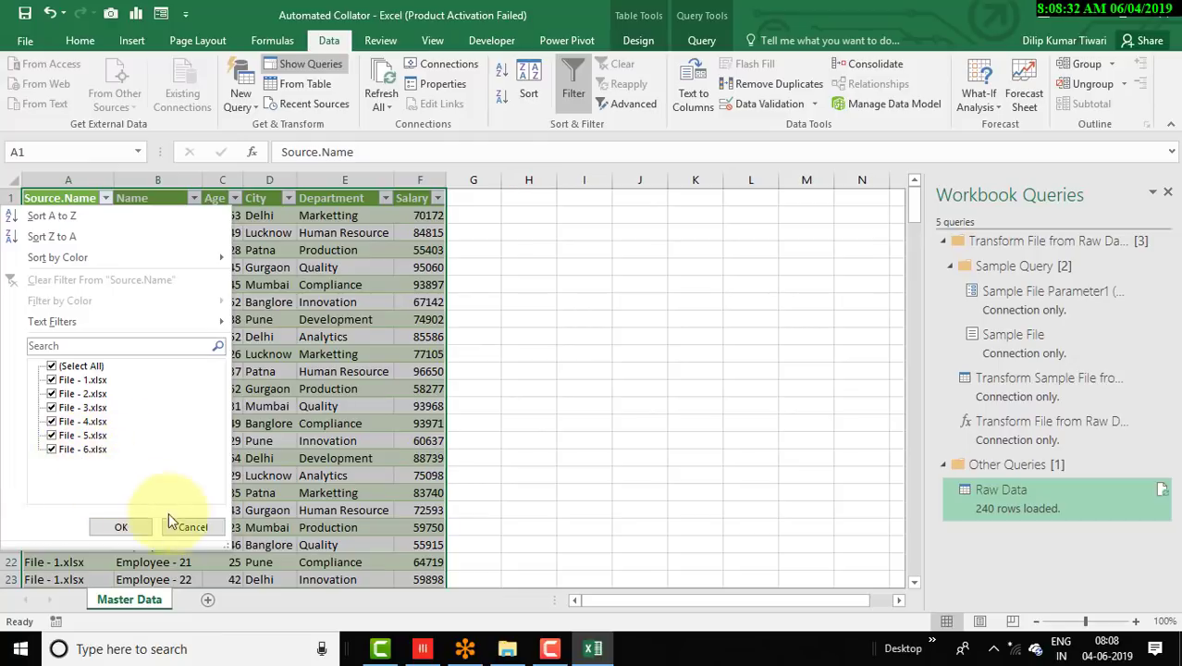
# - Close the Source.Name filter list and check the values in the Name and Age filter lists without applying a filter
pyautogui.click(209, 531)
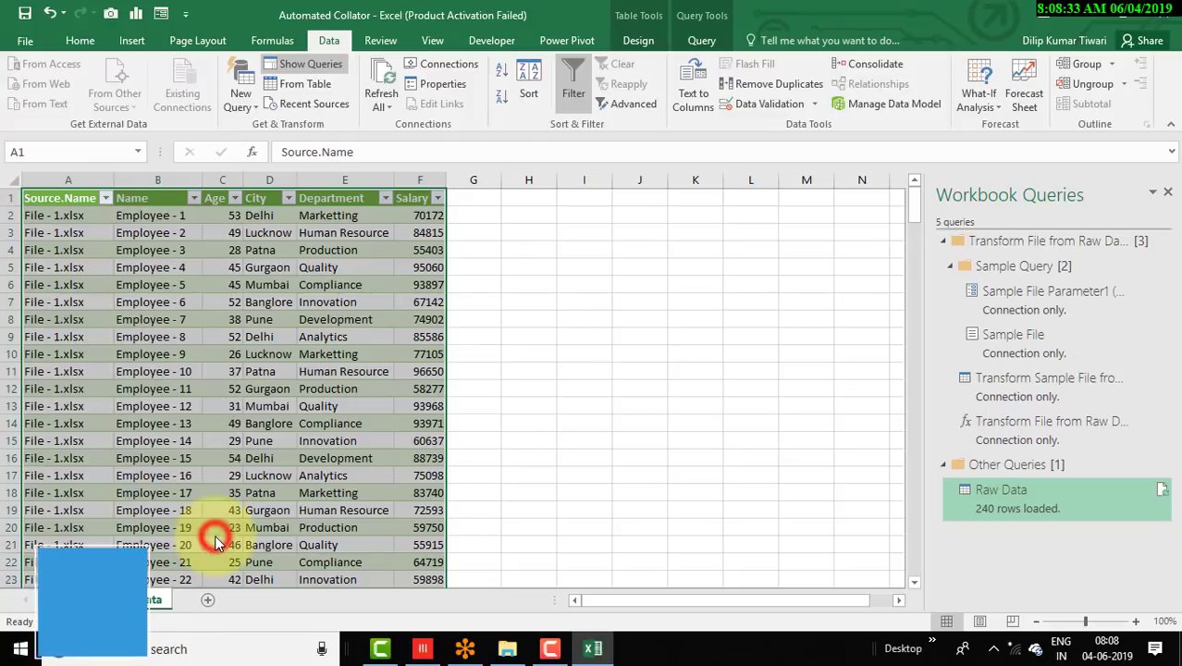
pyautogui.click(193, 198)
pyautogui.moveTo(216, 377); pyautogui.dragTo(222, 486)
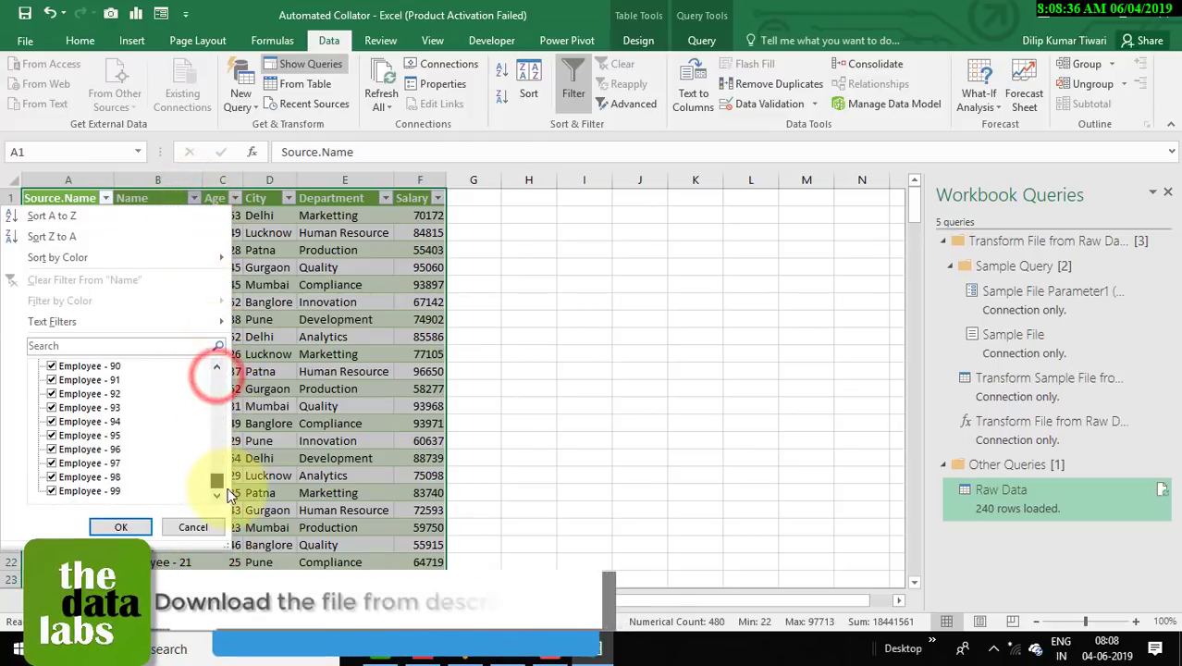
pyautogui.click(199, 526)
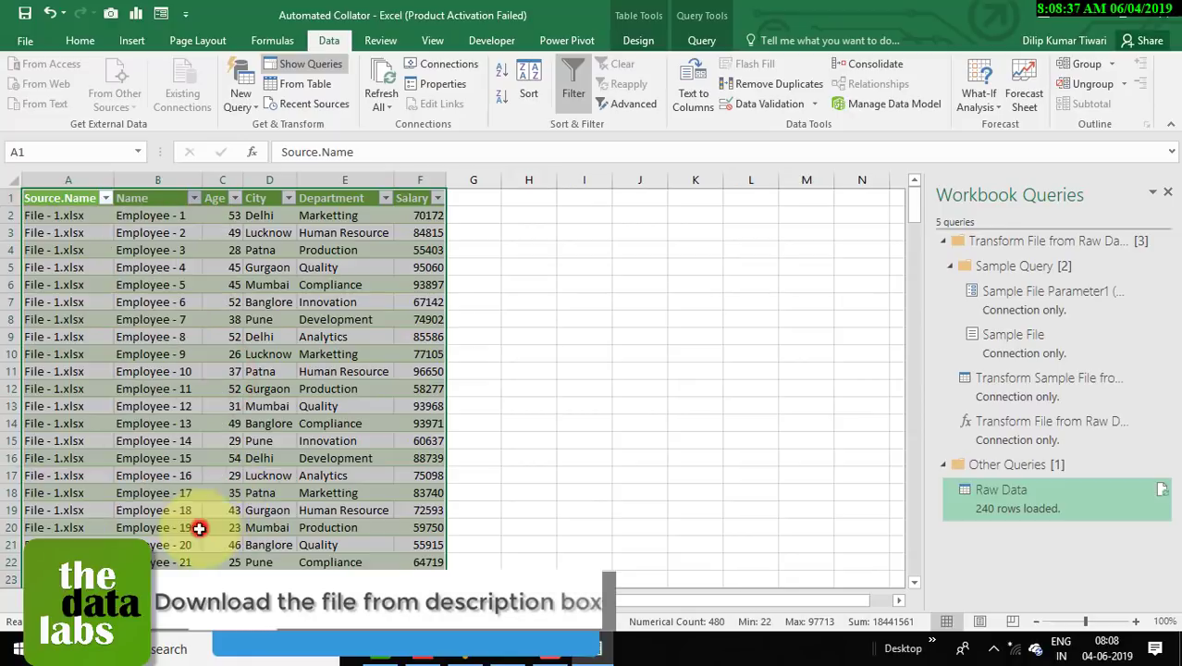
pyautogui.click(235, 198)
pyautogui.moveTo(226, 387); pyautogui.dragTo(227, 472)
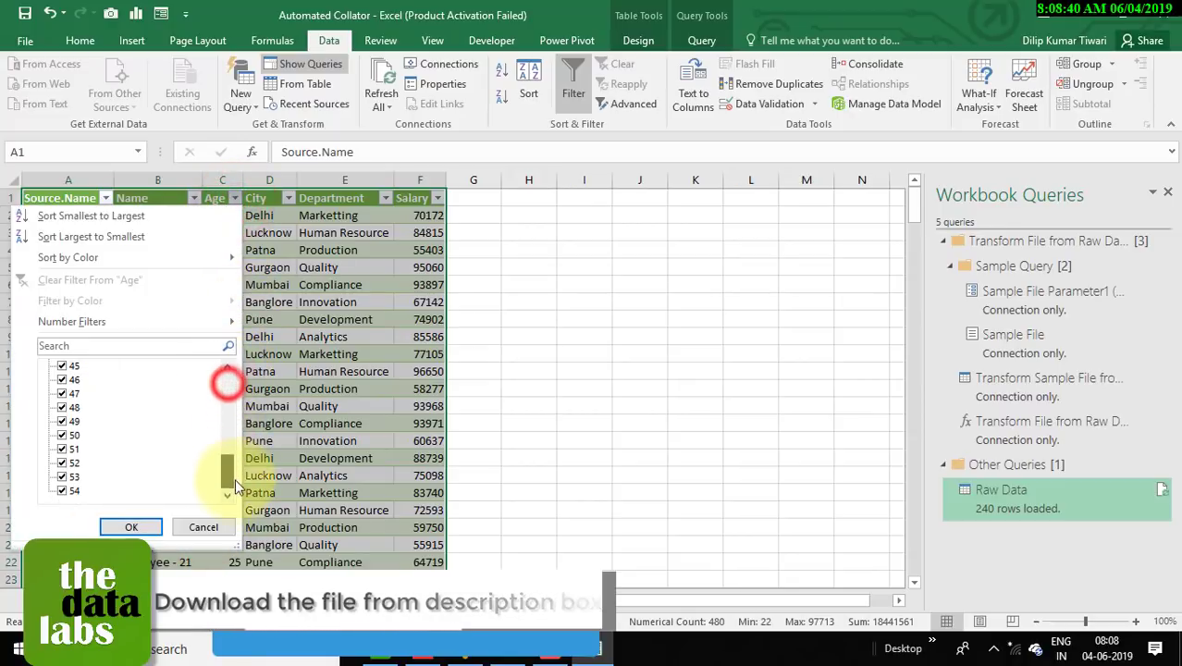
pyautogui.click(203, 526)
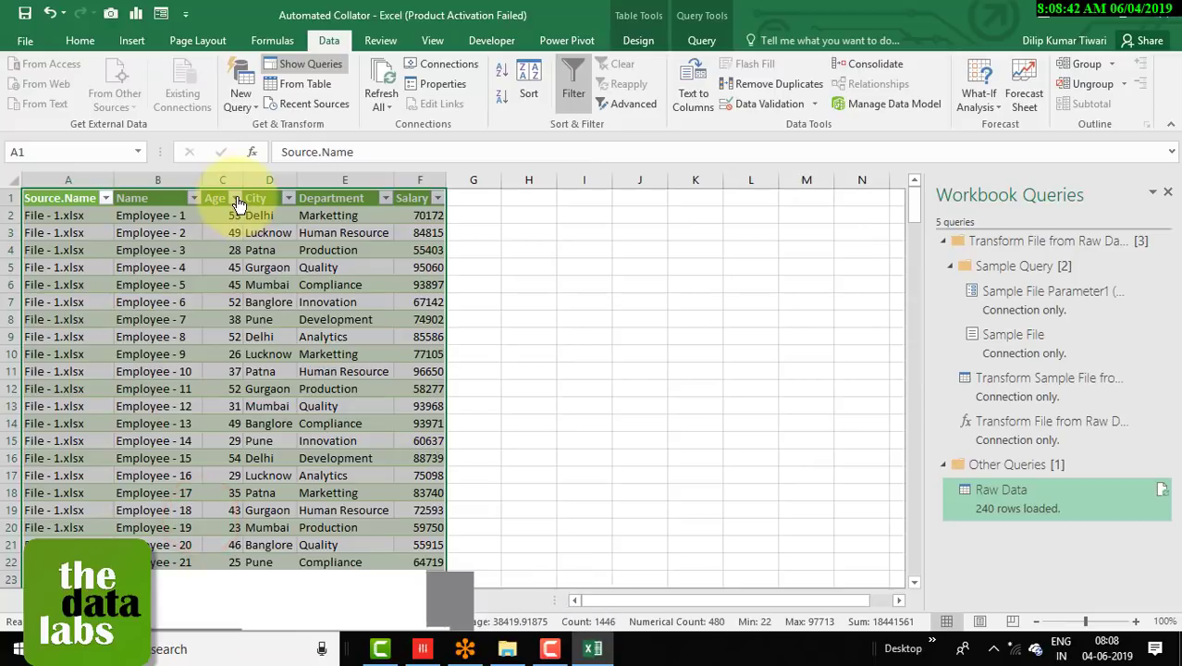
# - Widen the Name and City columns of the Master Data table
pyautogui.moveTo(206, 174); pyautogui.dragTo(360, 185)
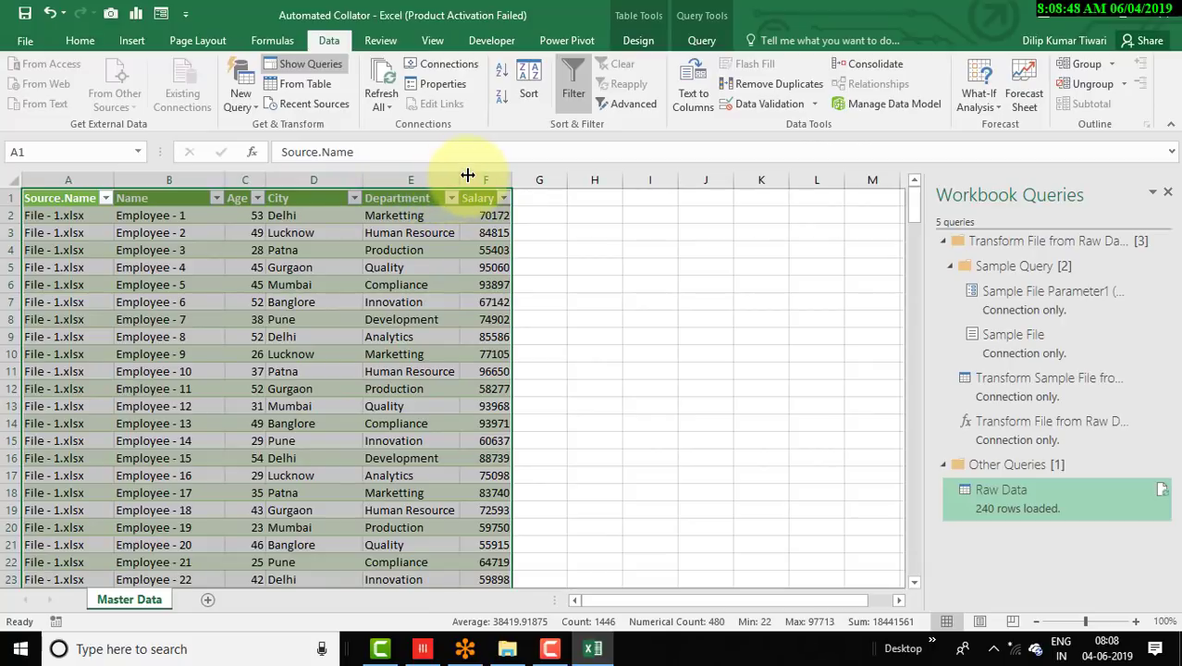